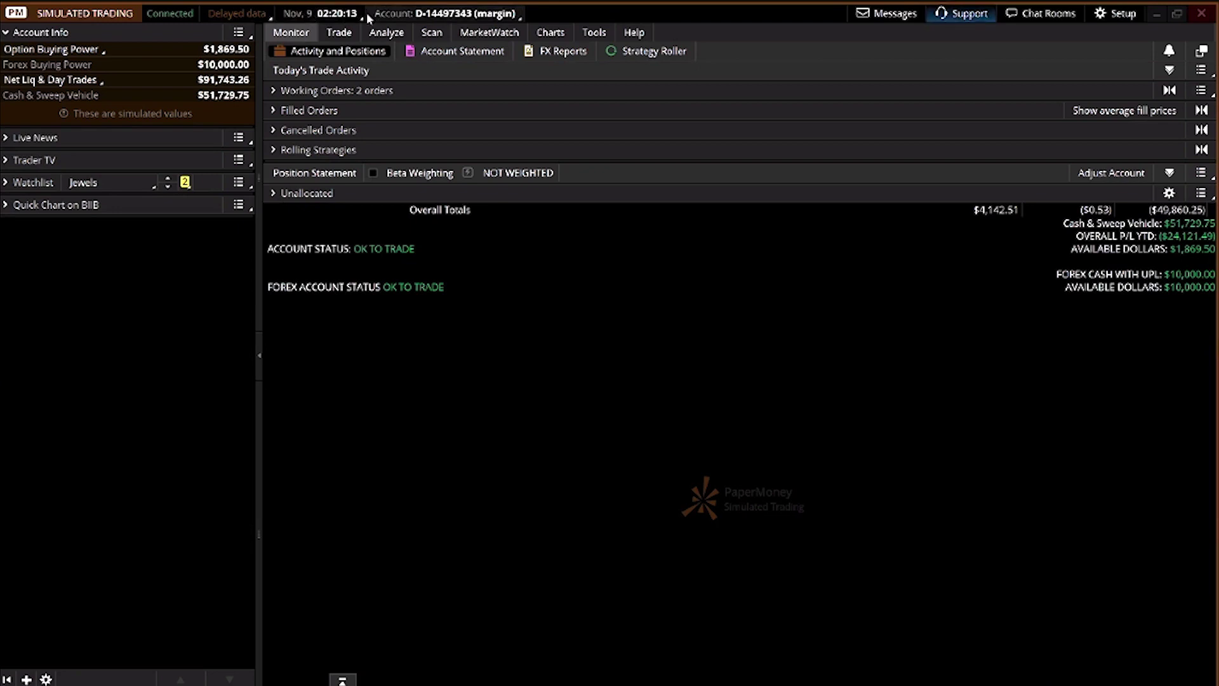
left_click(391, 14)
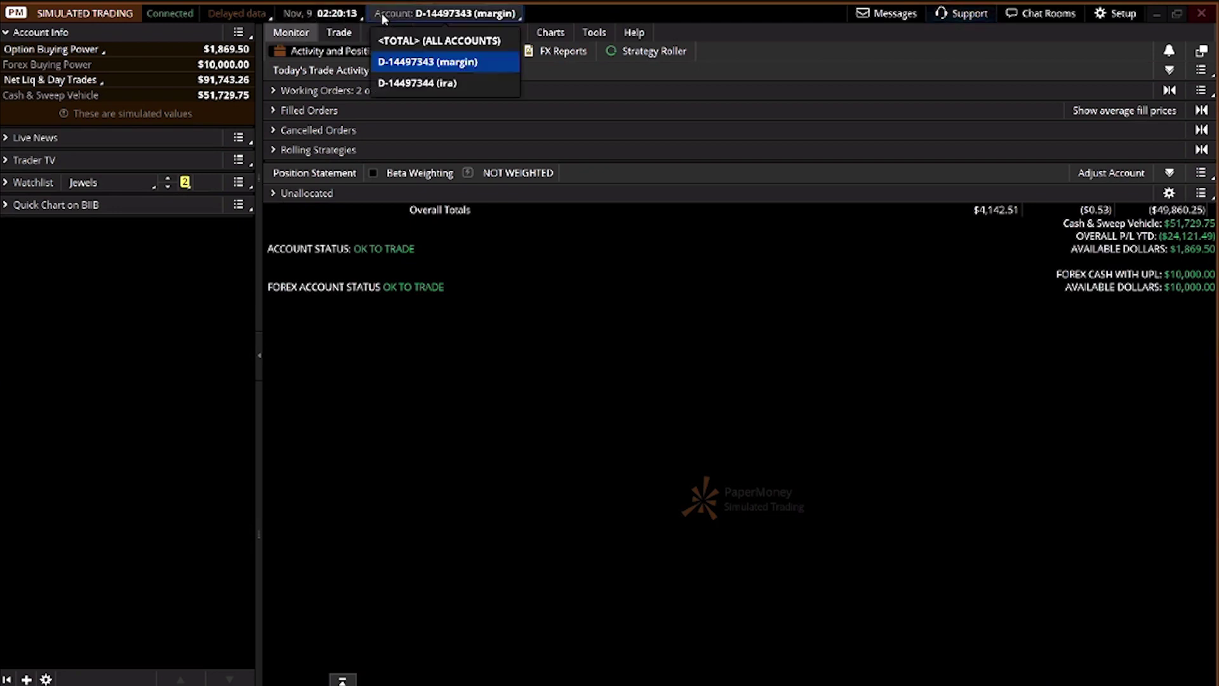
left_click(457, 40)
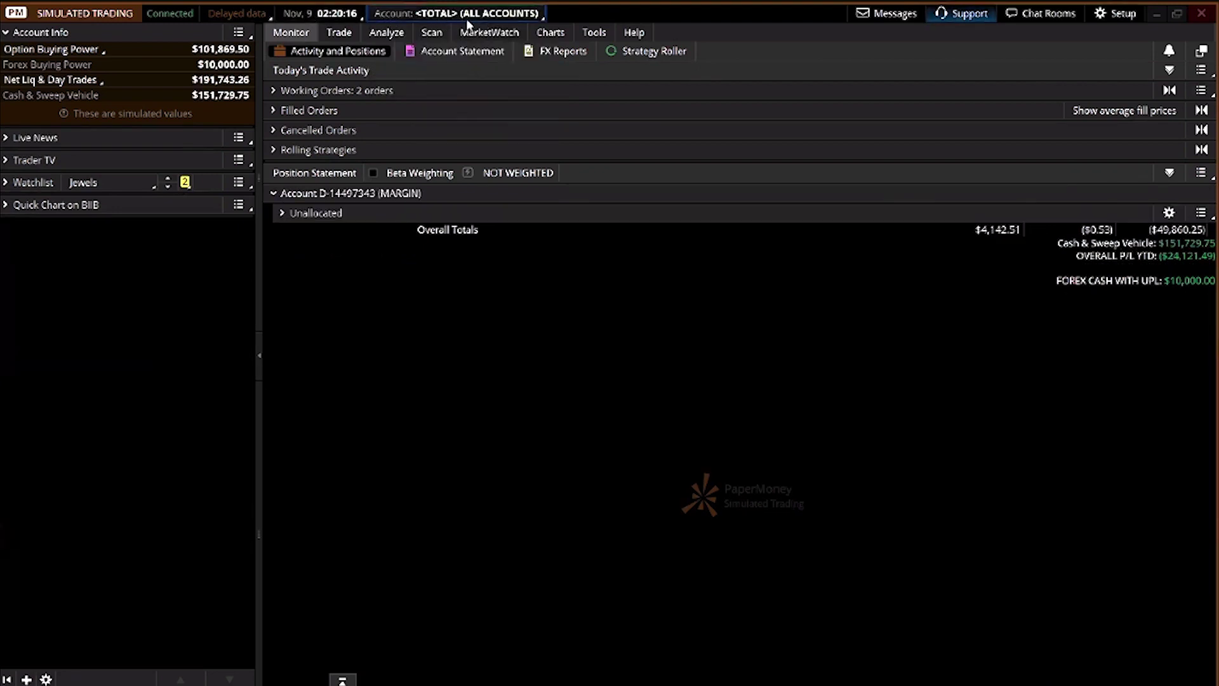
left_click(487, 19)
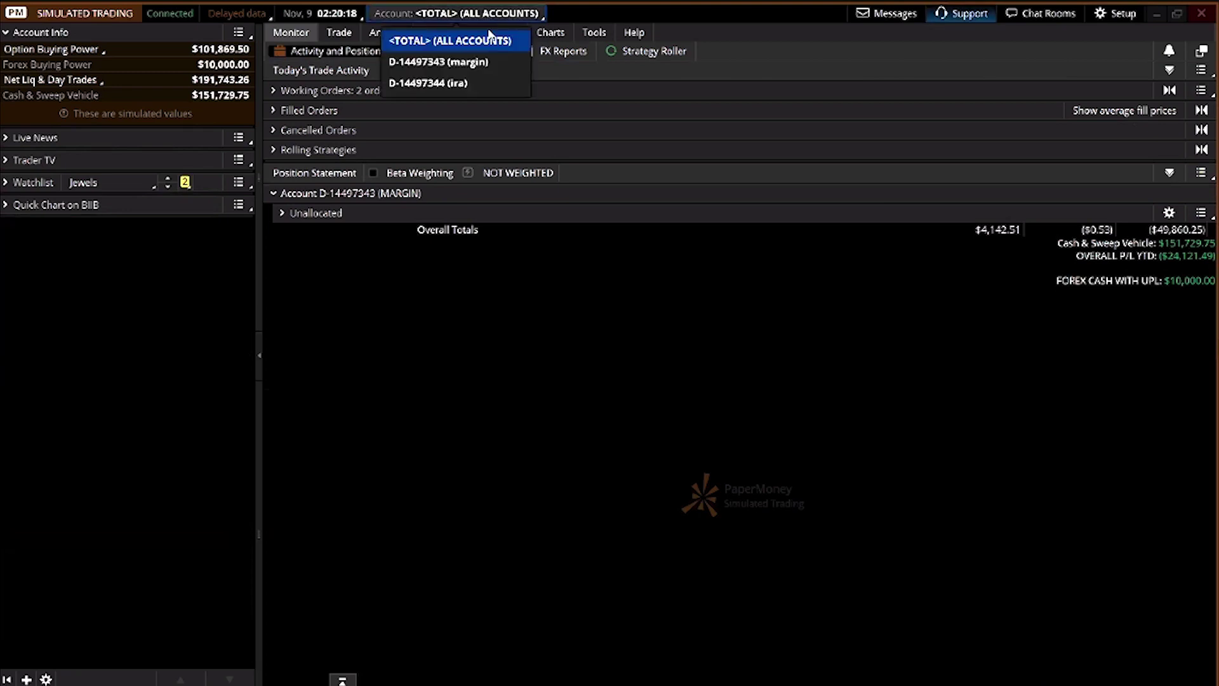
left_click(485, 63)
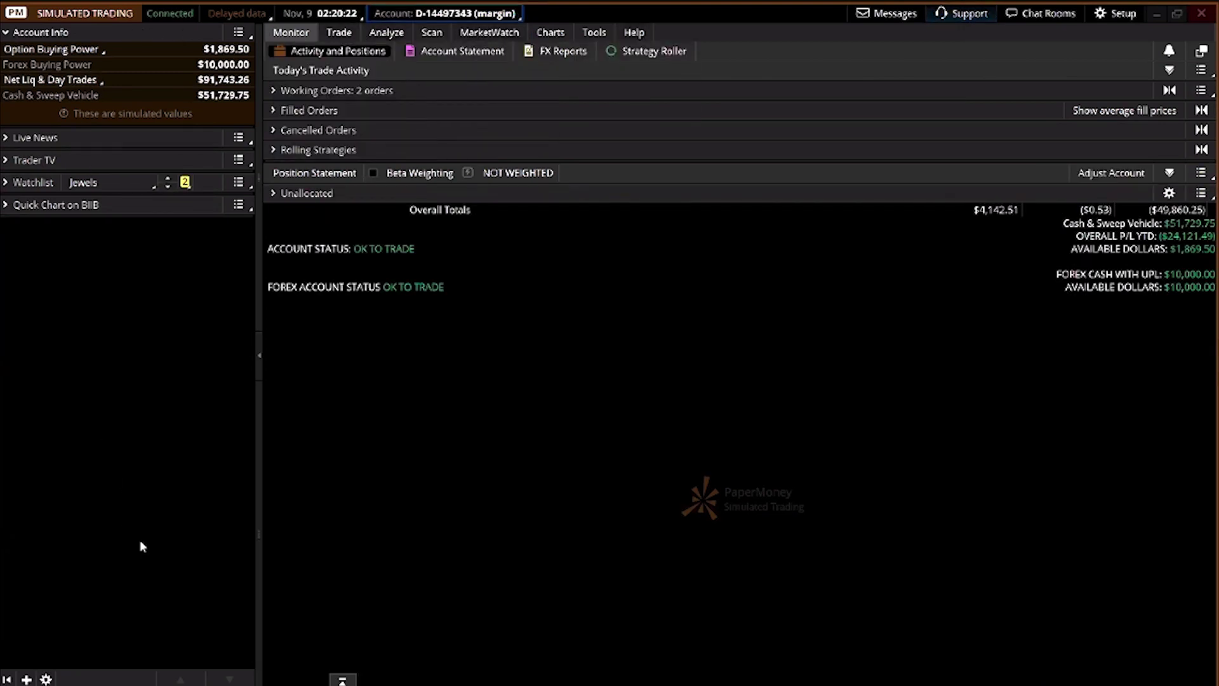
left_click(438, 13)
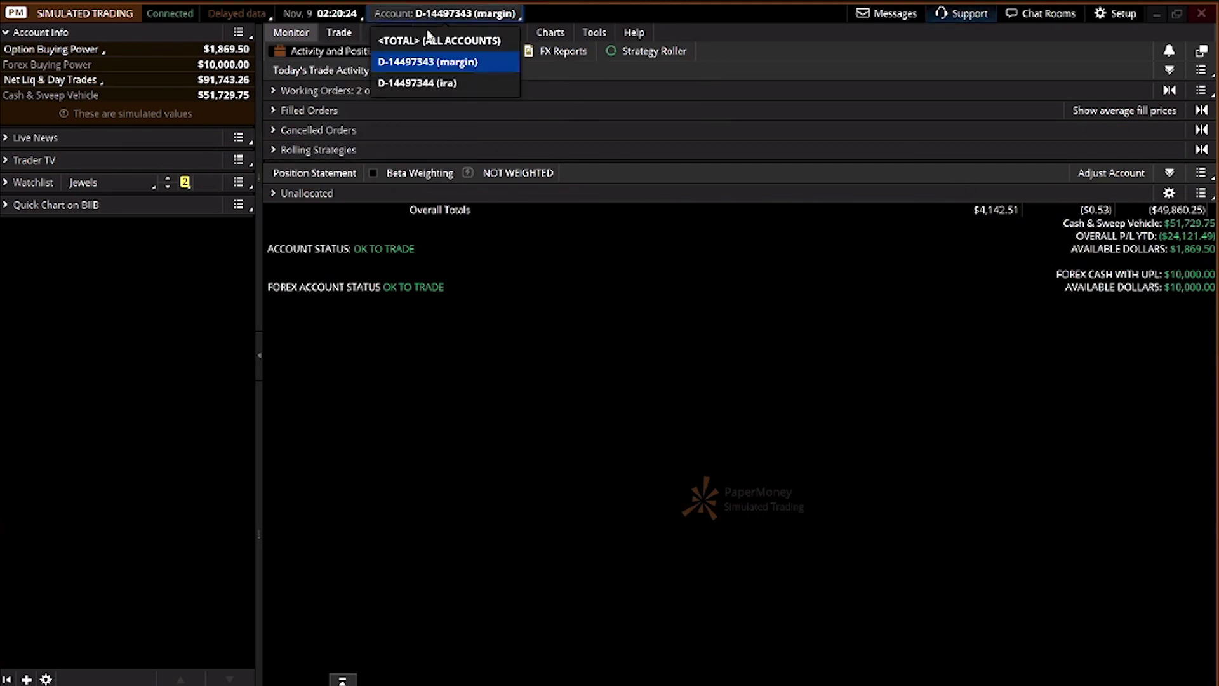
left_click(436, 38)
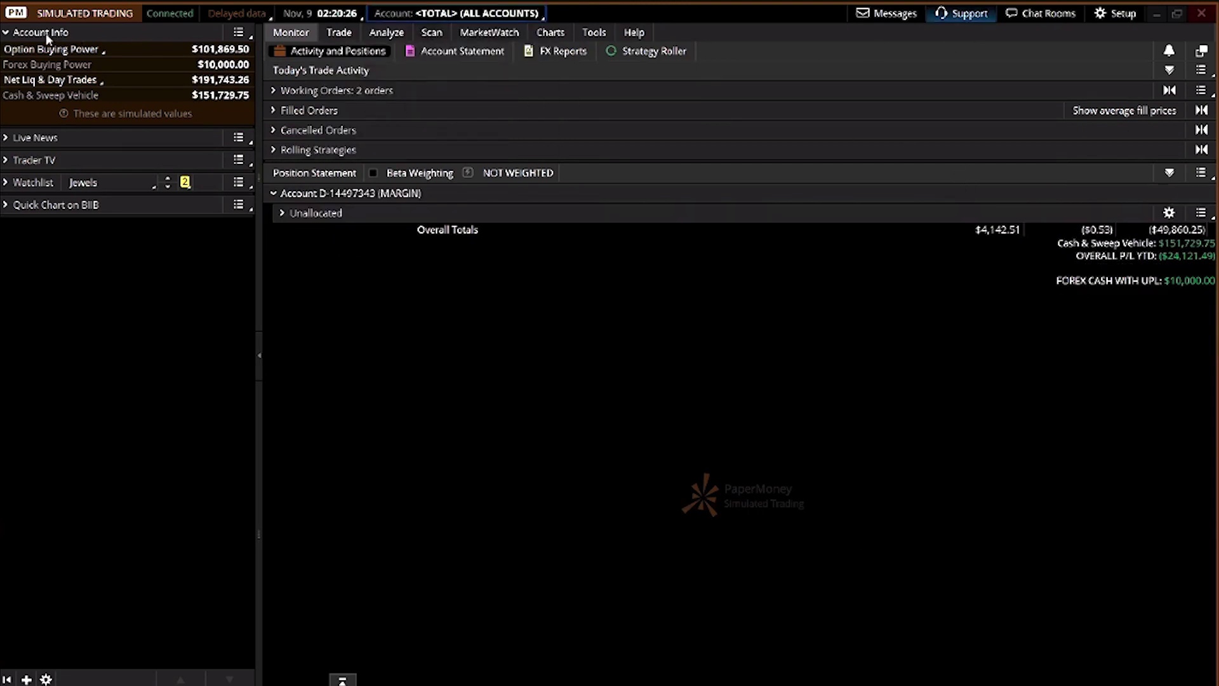
left_click(470, 13)
left_click(476, 63)
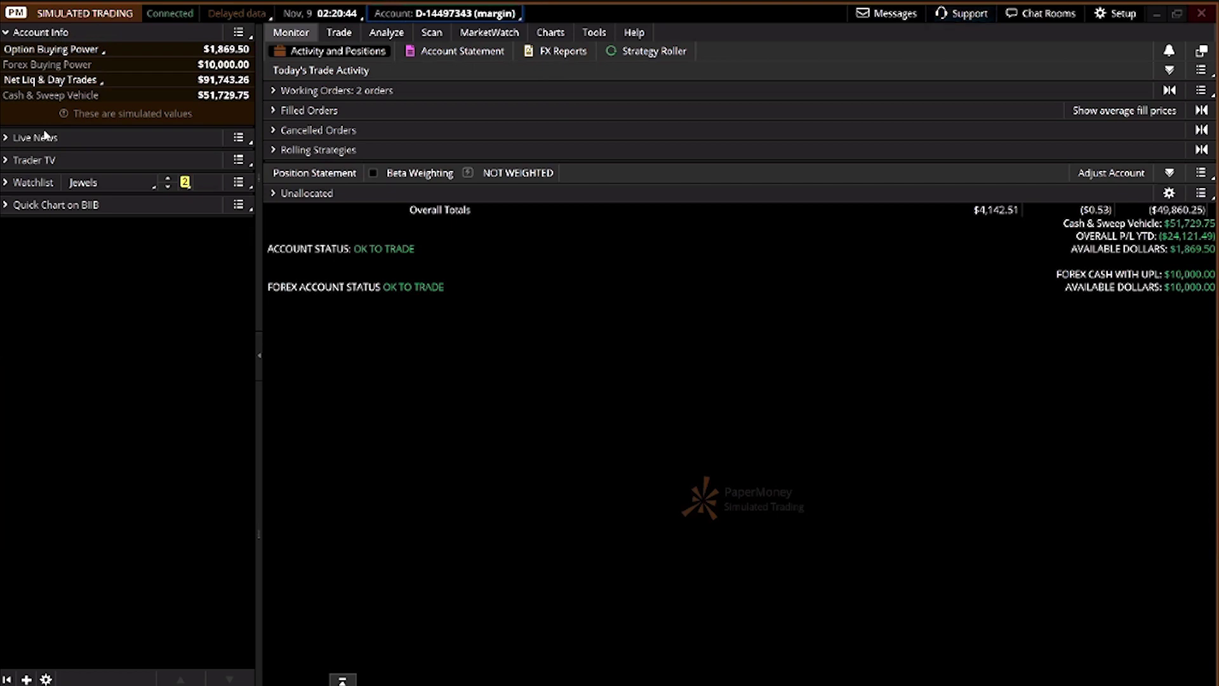
left_click(9, 139)
left_click(9, 138)
left_click(4, 162)
left_click(4, 161)
left_click(5, 184)
left_click(5, 184)
left_click(6, 206)
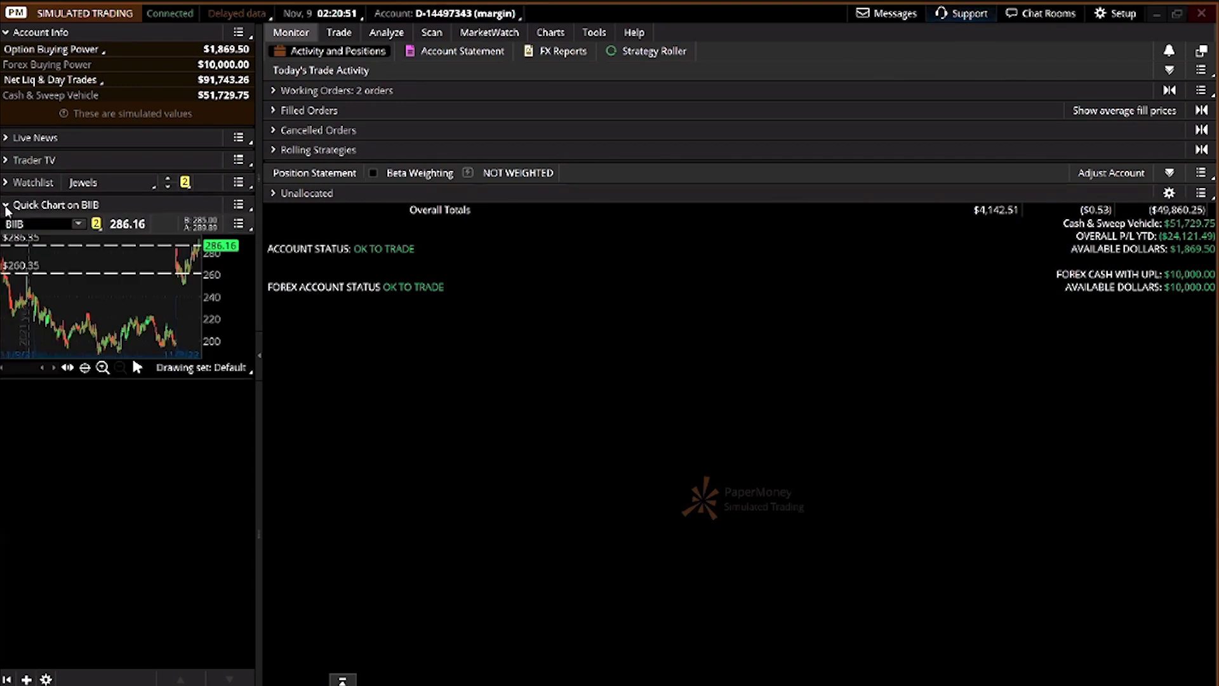
left_click(6, 206)
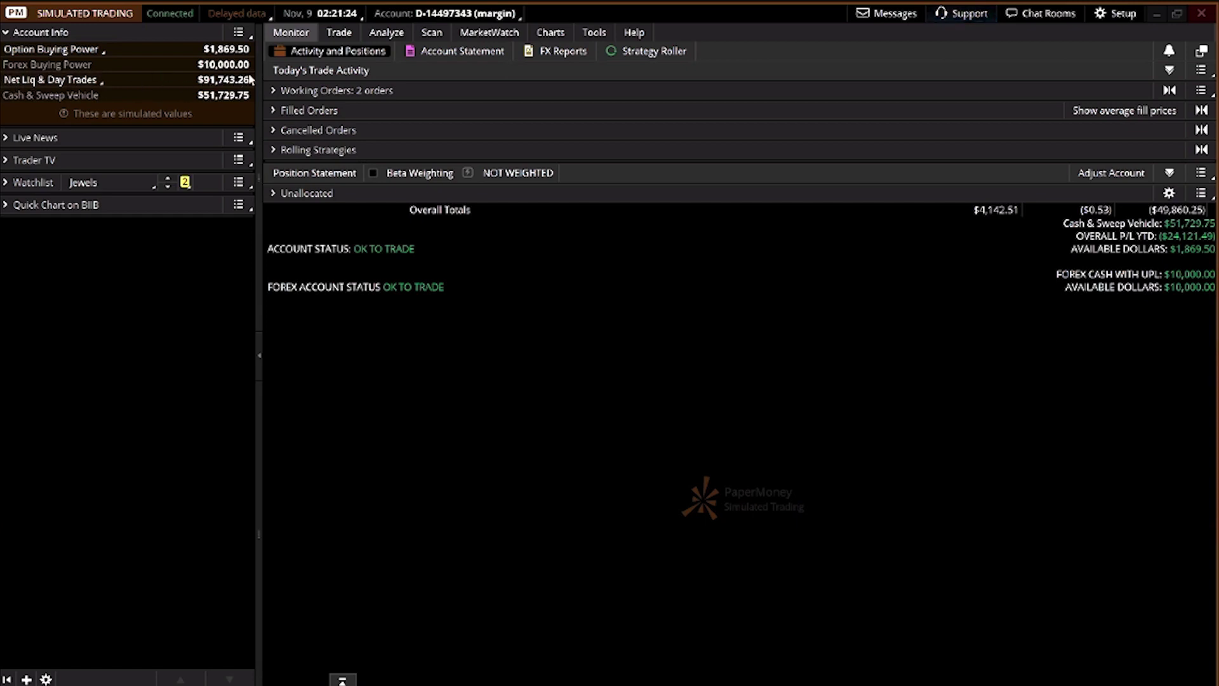
left_click(271, 198)
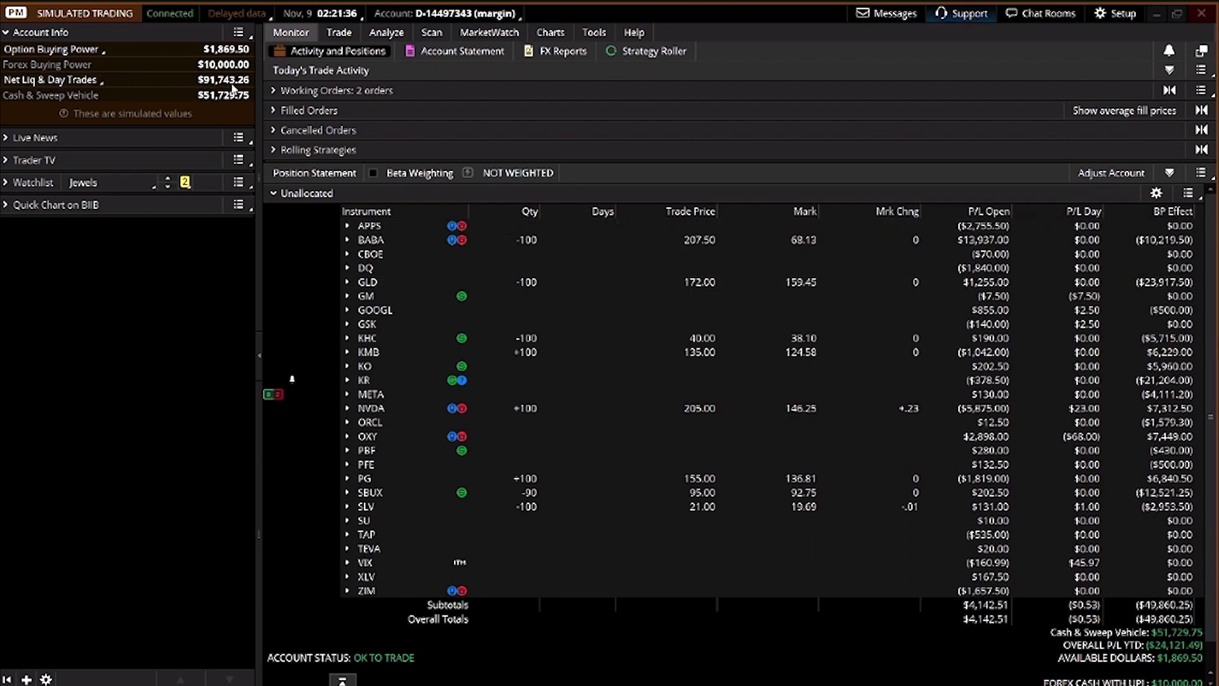
left_click(275, 193)
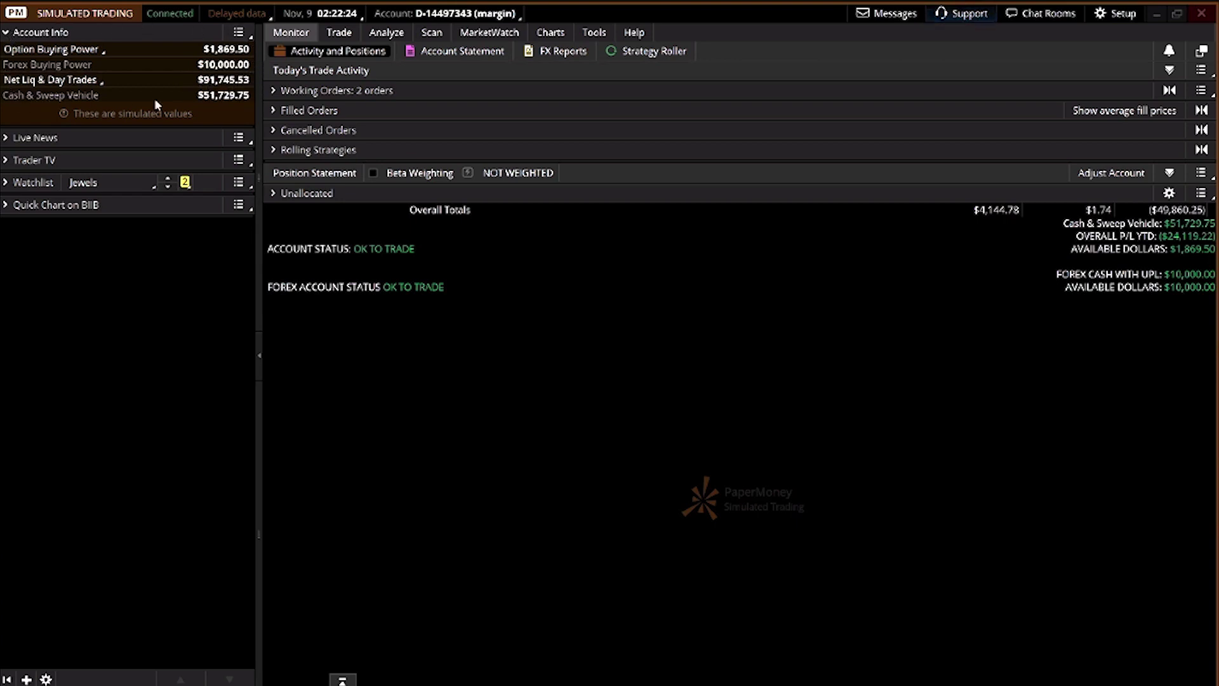
Load AAPL headlines in the Live News gadget and expand the Trader TV CNBC stream
left_click(7, 138)
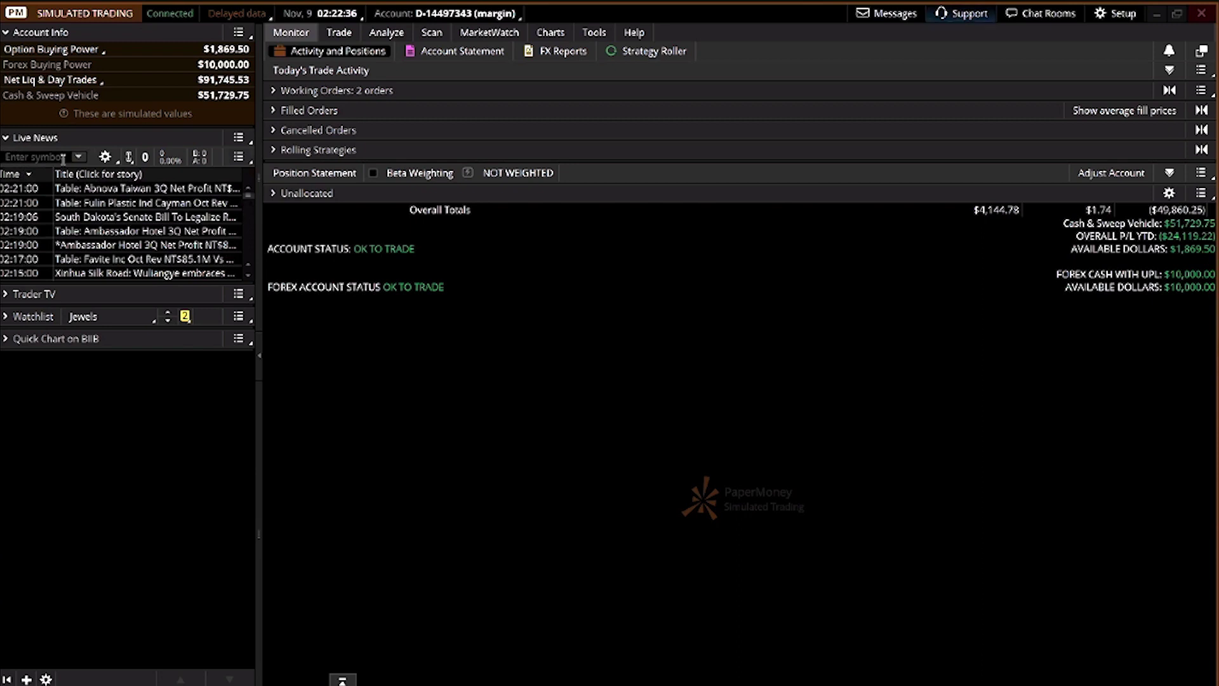
left_click(22, 157)
type("AAPL")
key("Return")
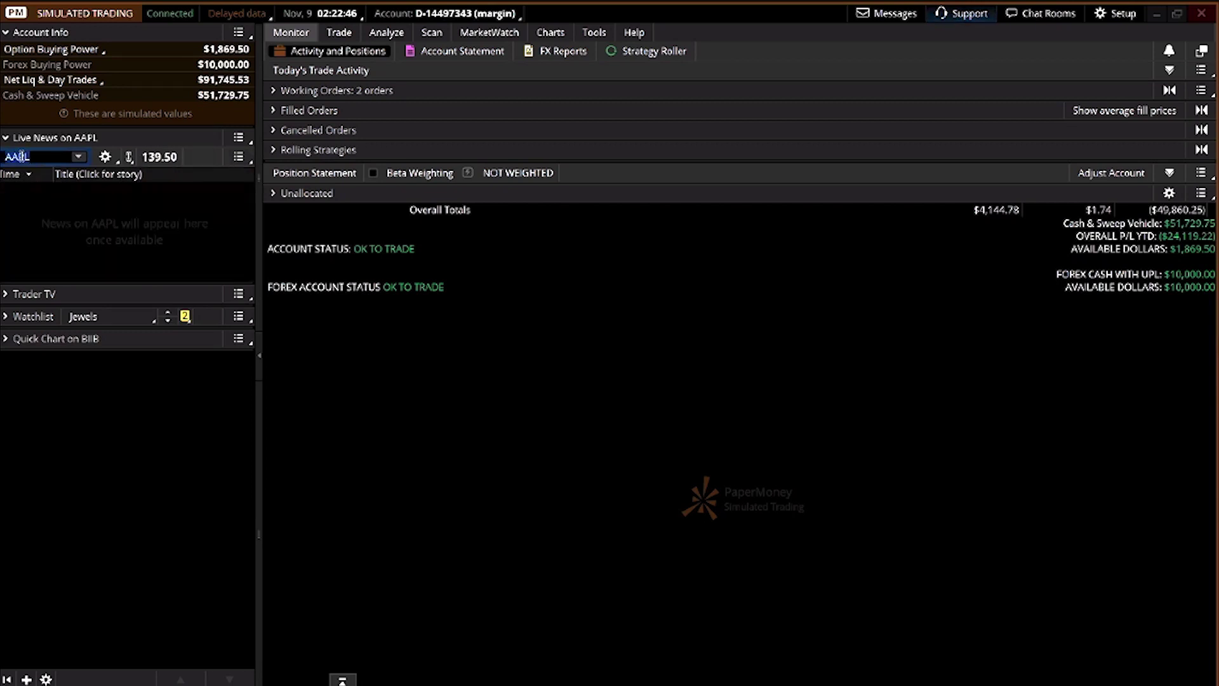
left_click(79, 156)
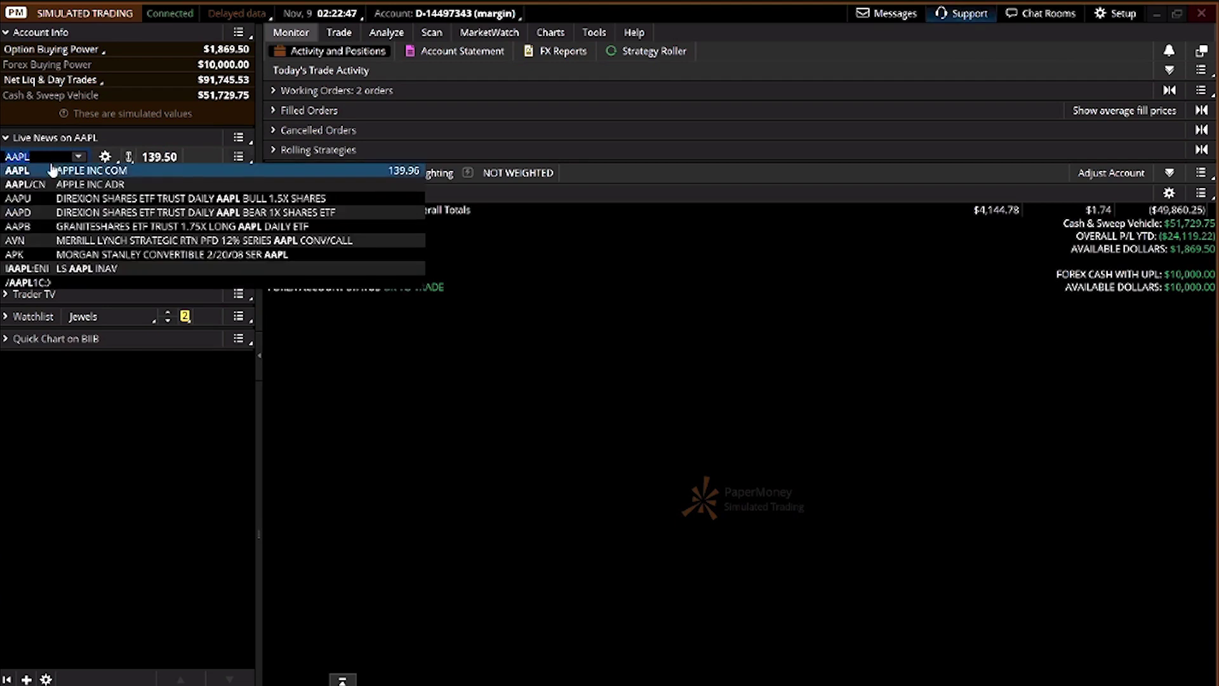
left_click(53, 169)
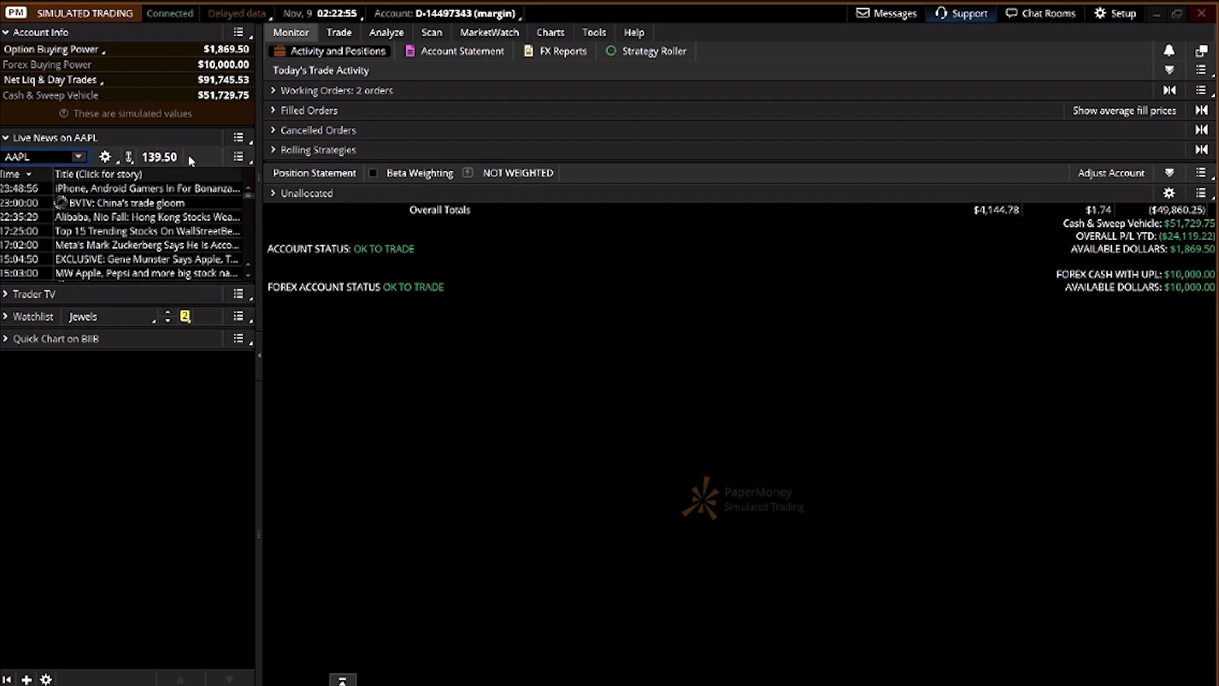
left_click(22, 297)
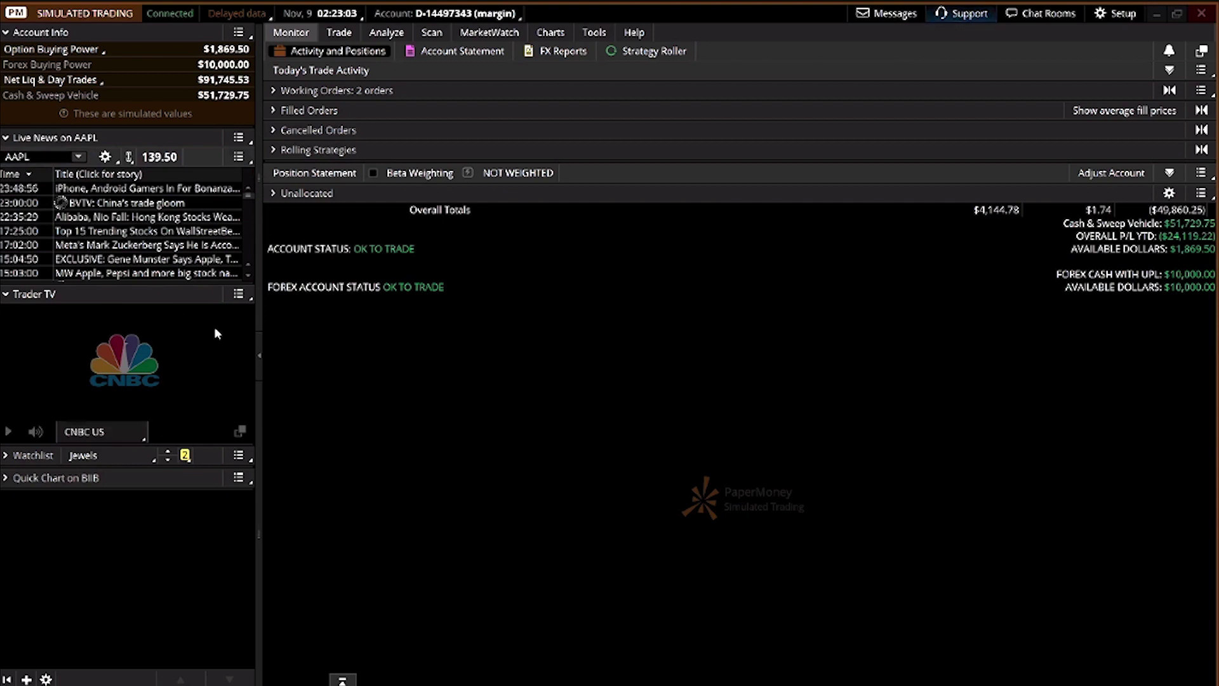
Delete the Trader TV gadget, expand the Jewels watchlist and view its Personal watchlist choices
left_click(239, 295)
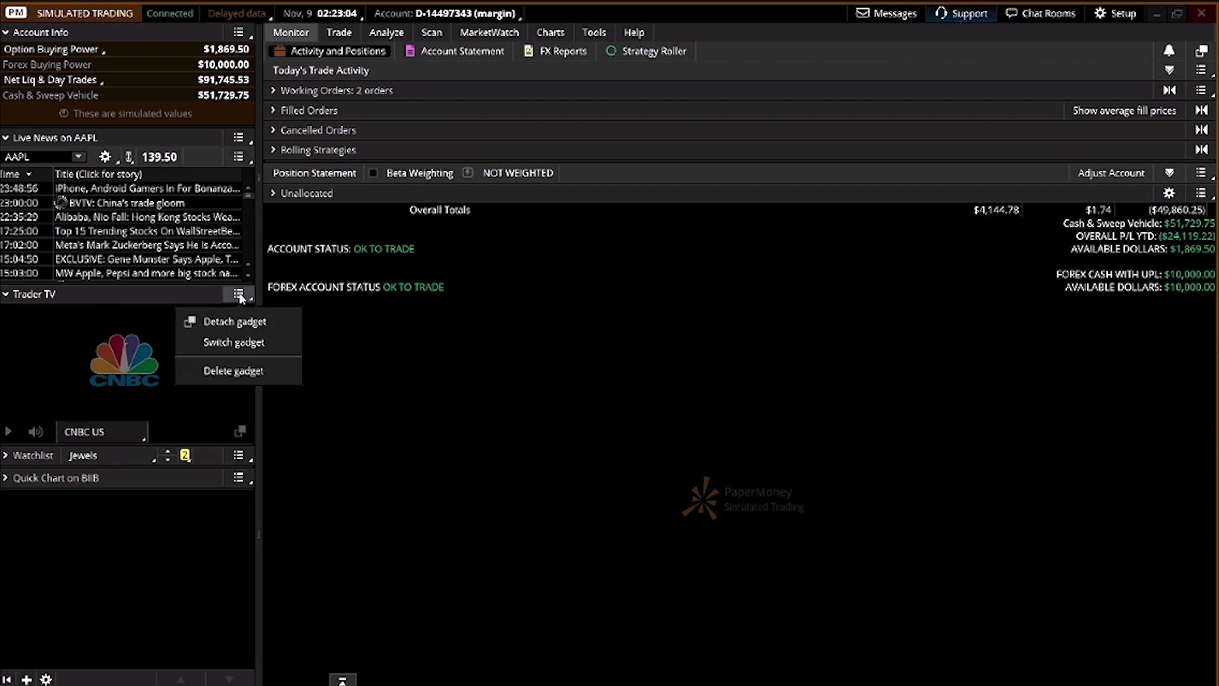
left_click(242, 368)
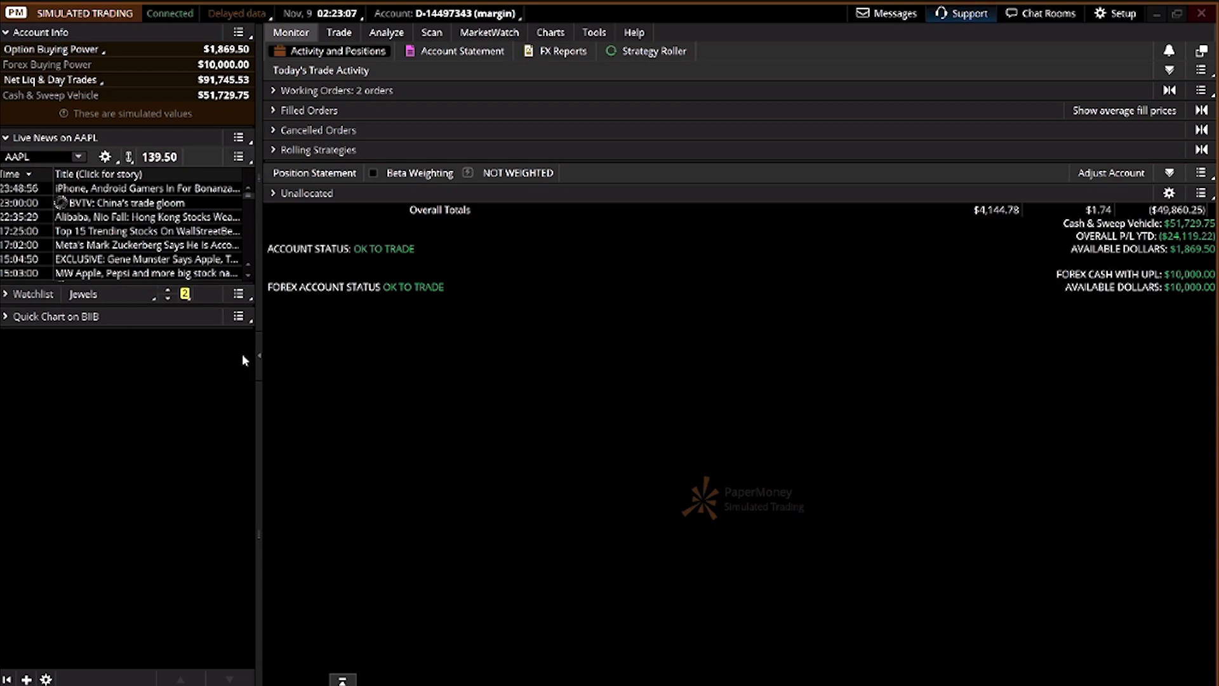
left_click(13, 294)
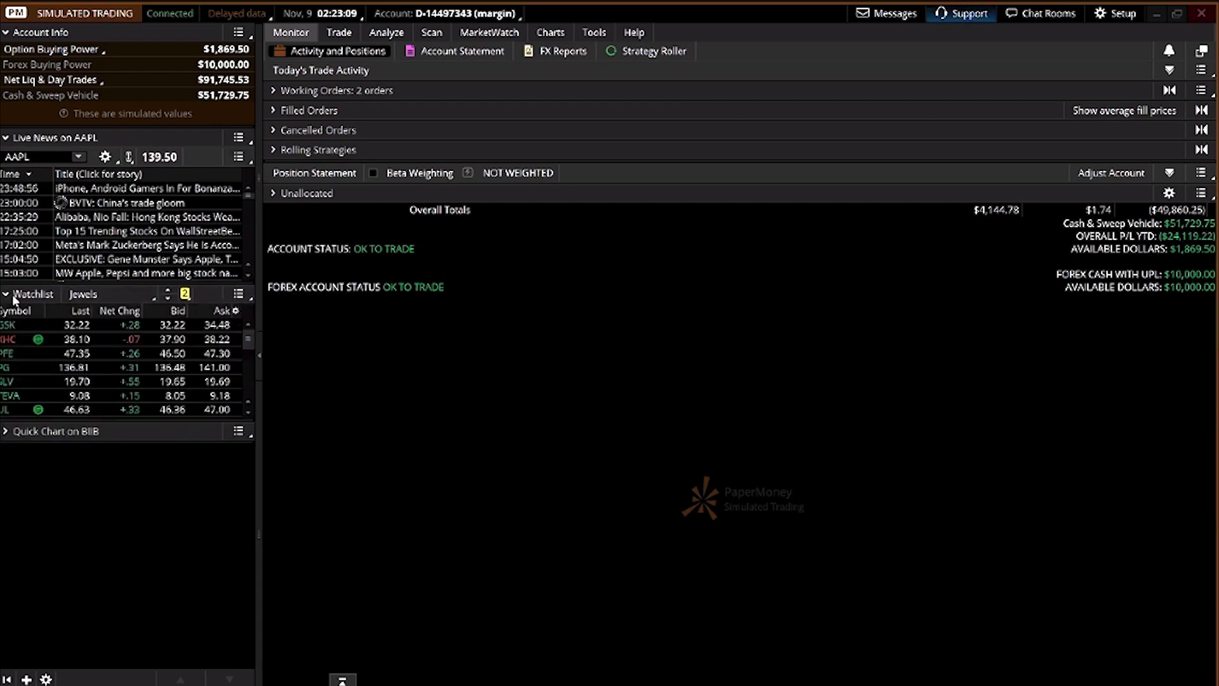
left_click(95, 294)
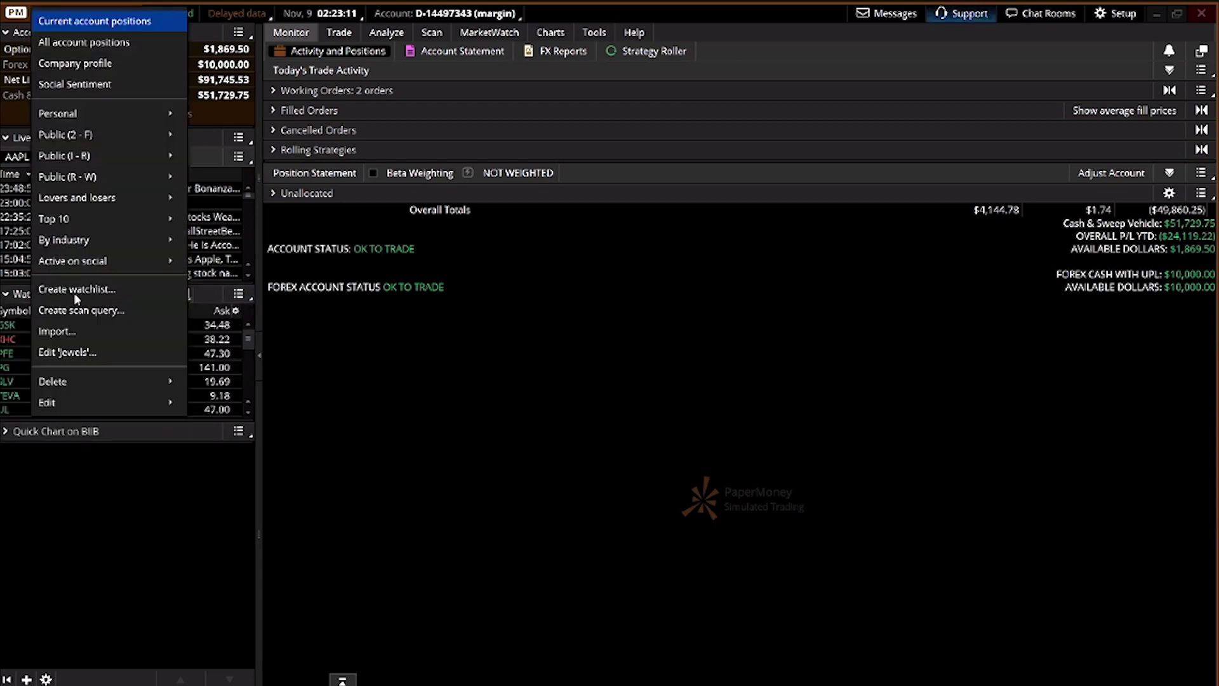
mouse_move(93, 113)
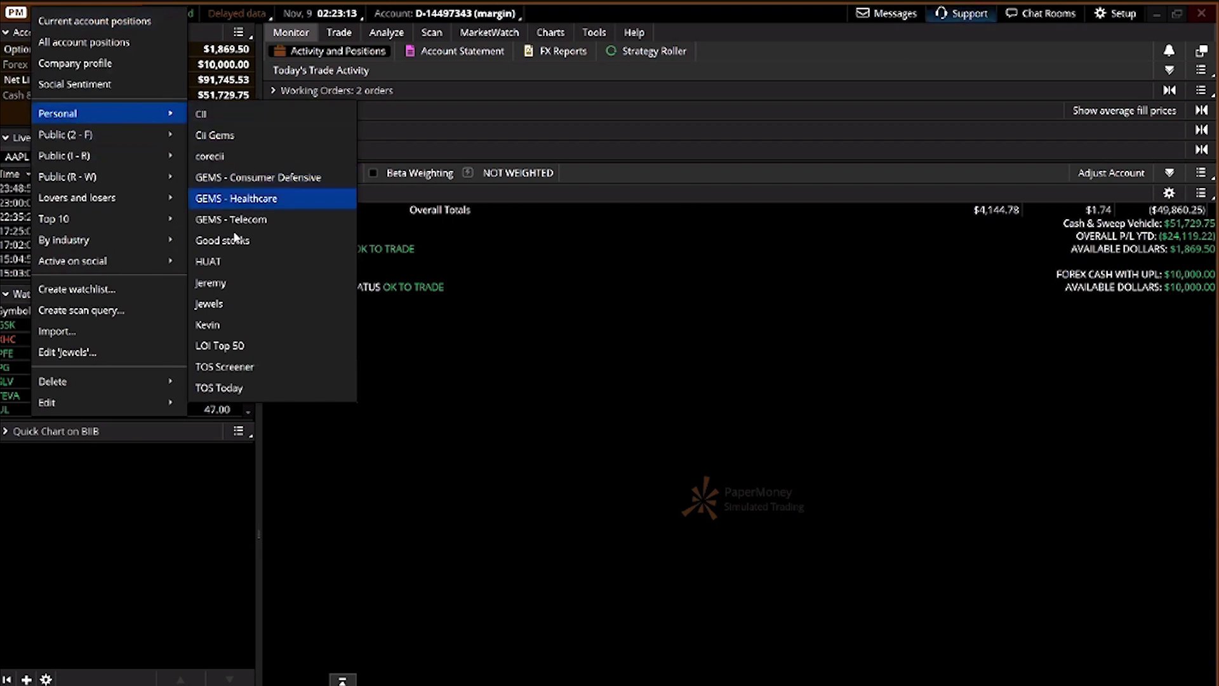
Create a new watchlist named with the user's name plus 'superwatchlist'
left_click(151, 289)
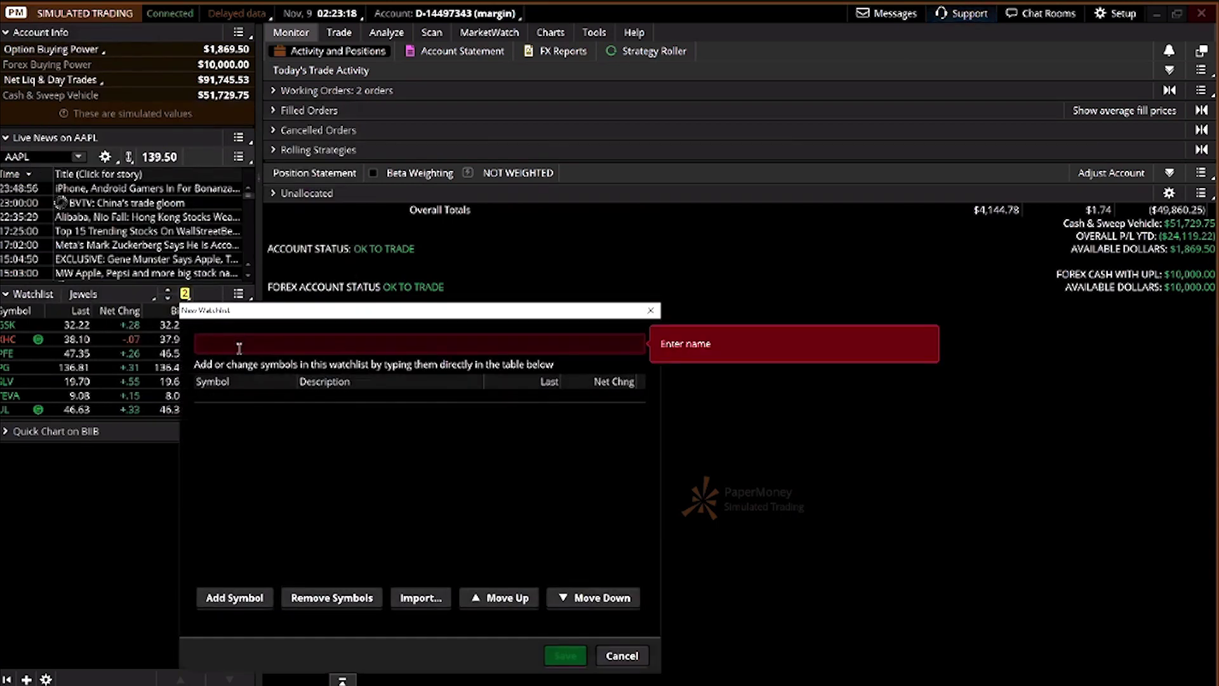
type("ABC")
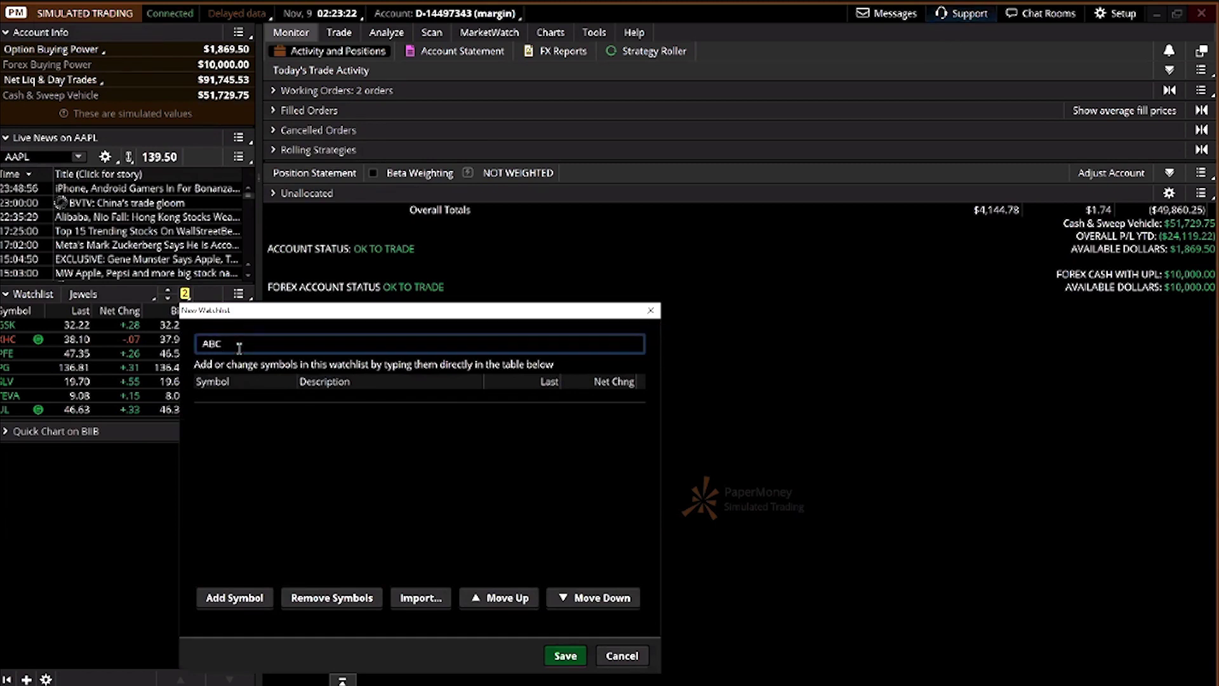
key("BackSpace")
key("BackSpace")
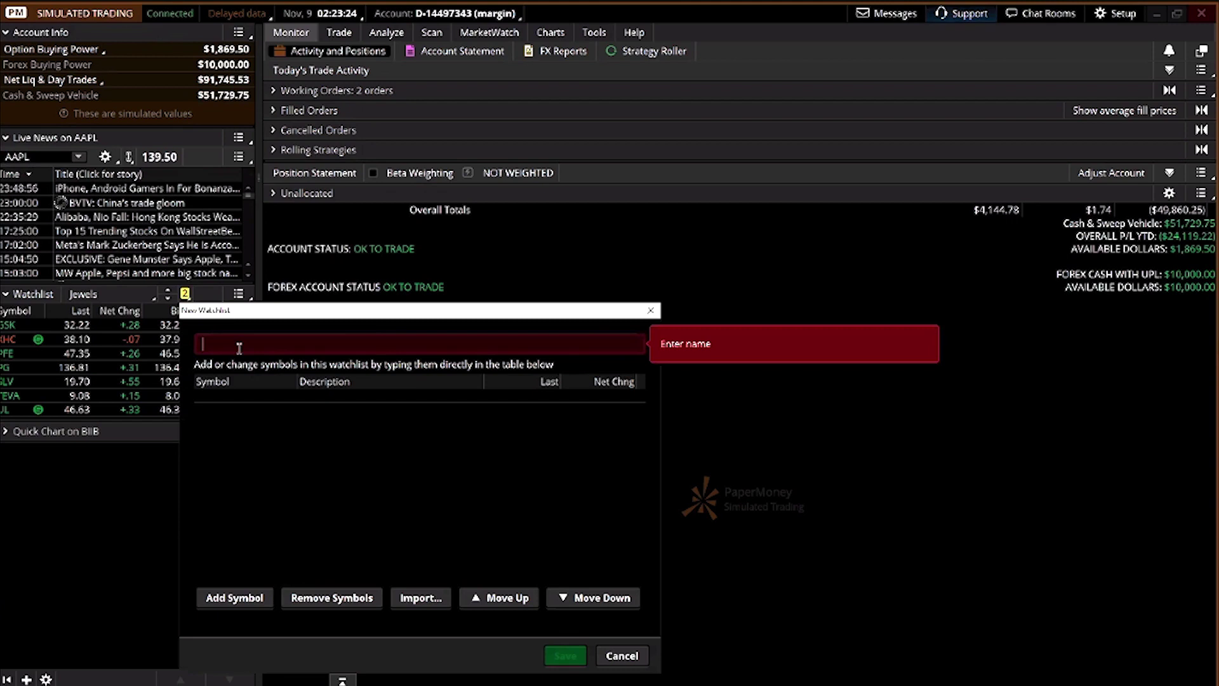
type("Jere")
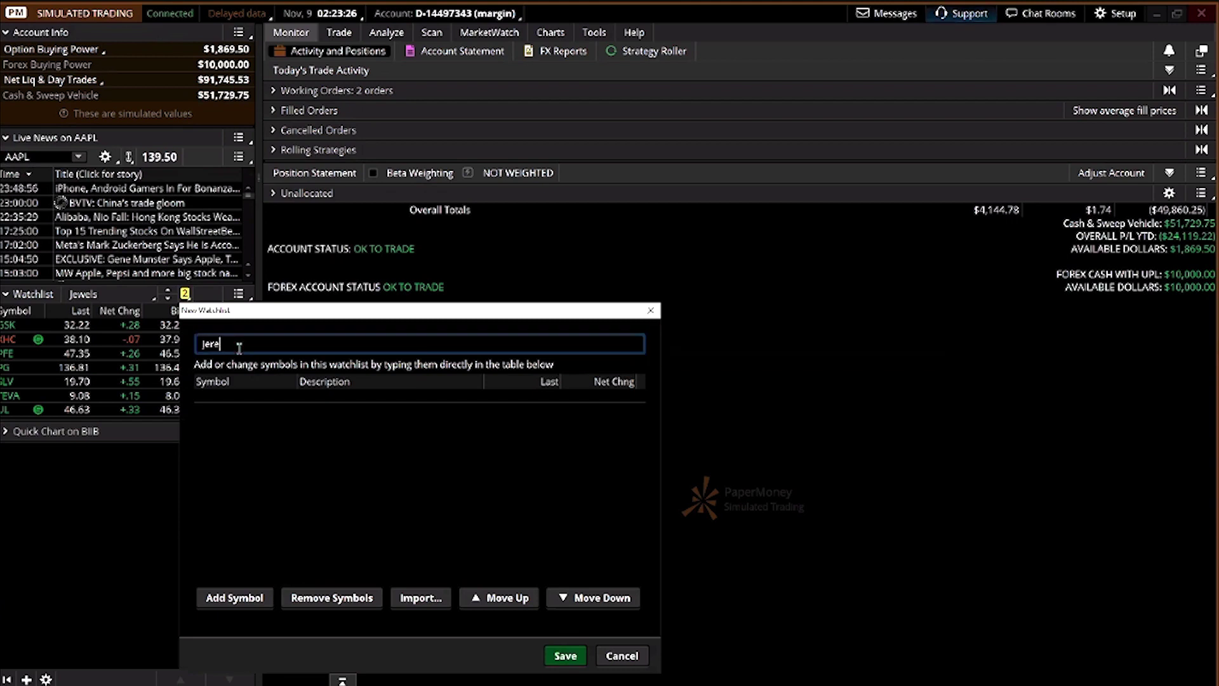
type("my superwatchlist")
Add AAPL, TSLA, BABA and PFE to the new watchlist
left_click(238, 400)
type("AAPL")
key("Return")
left_click(228, 409)
left_click(228, 409)
type("TSLA")
key("Return")
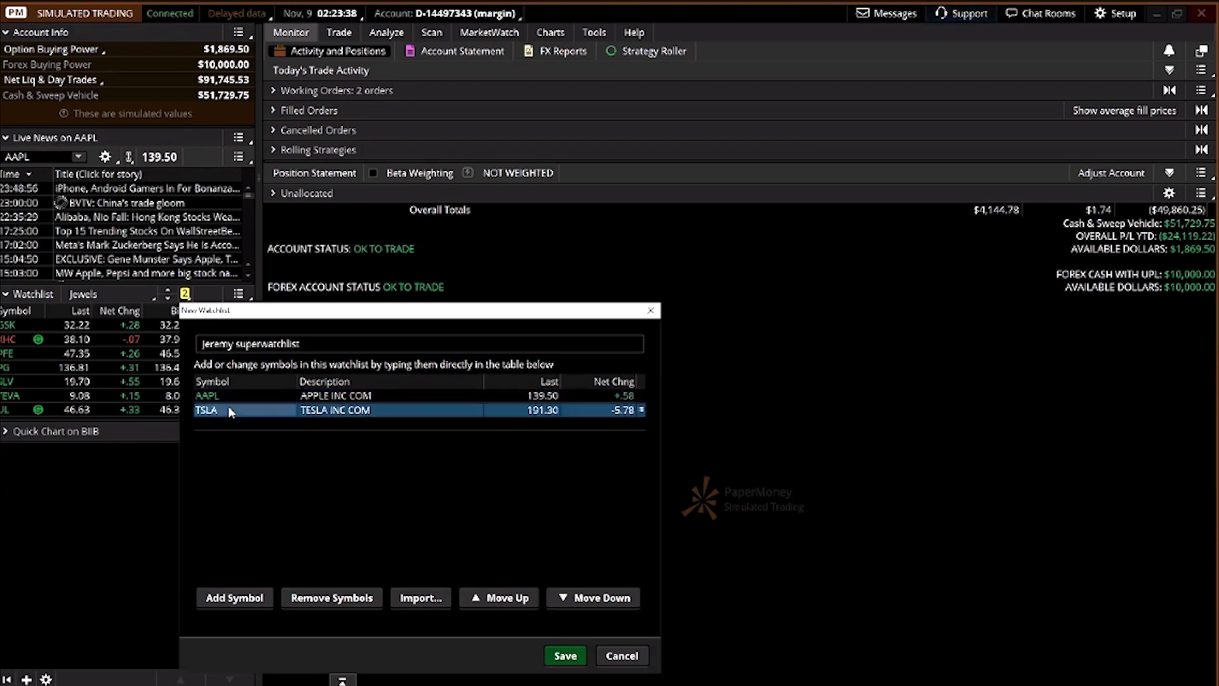
left_click(225, 424)
type("BABA")
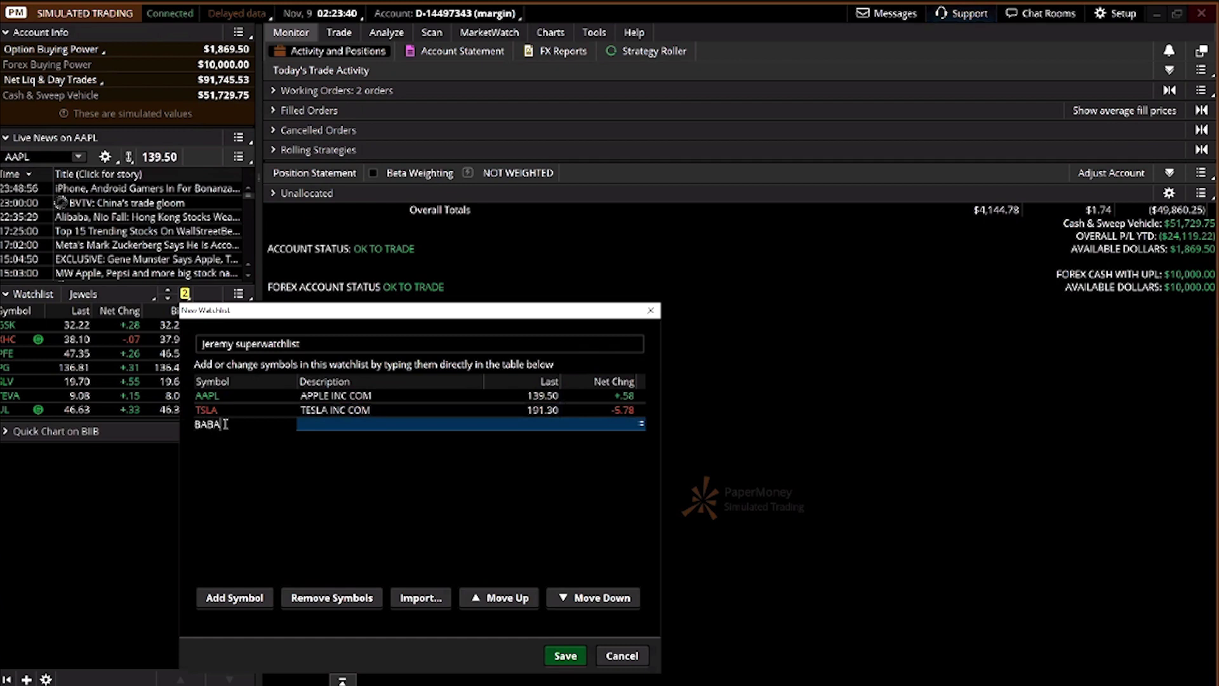
key("Return")
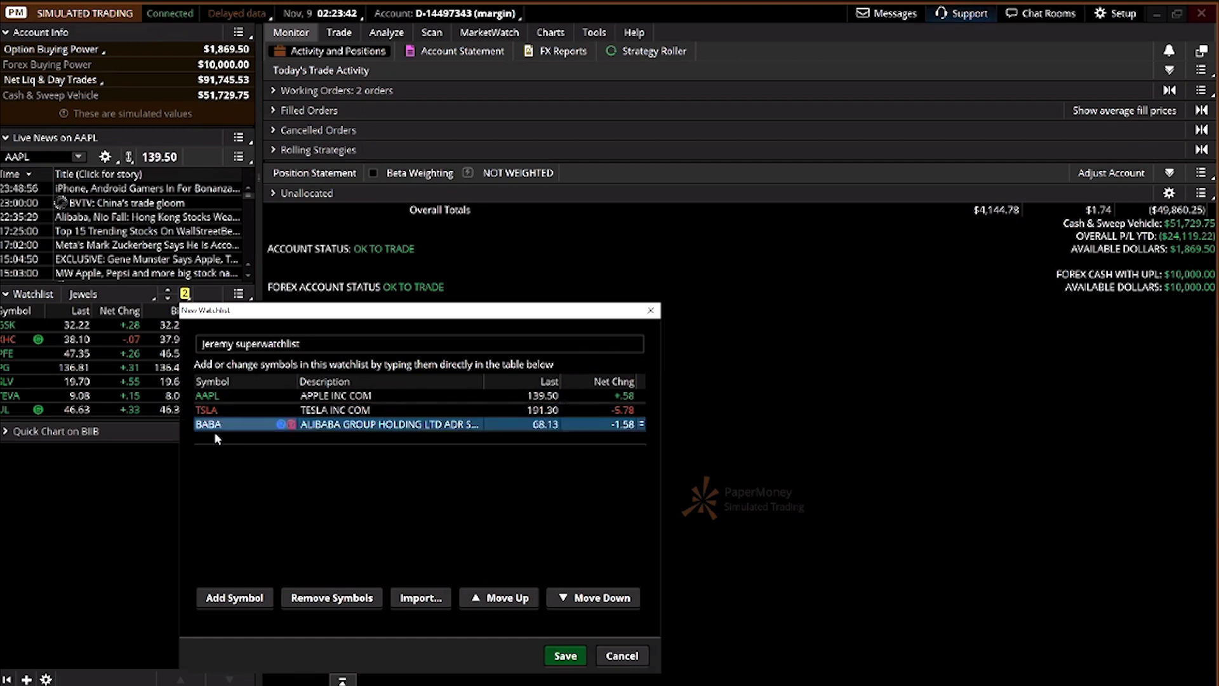
left_click(212, 438)
type("PFE")
key("Return")
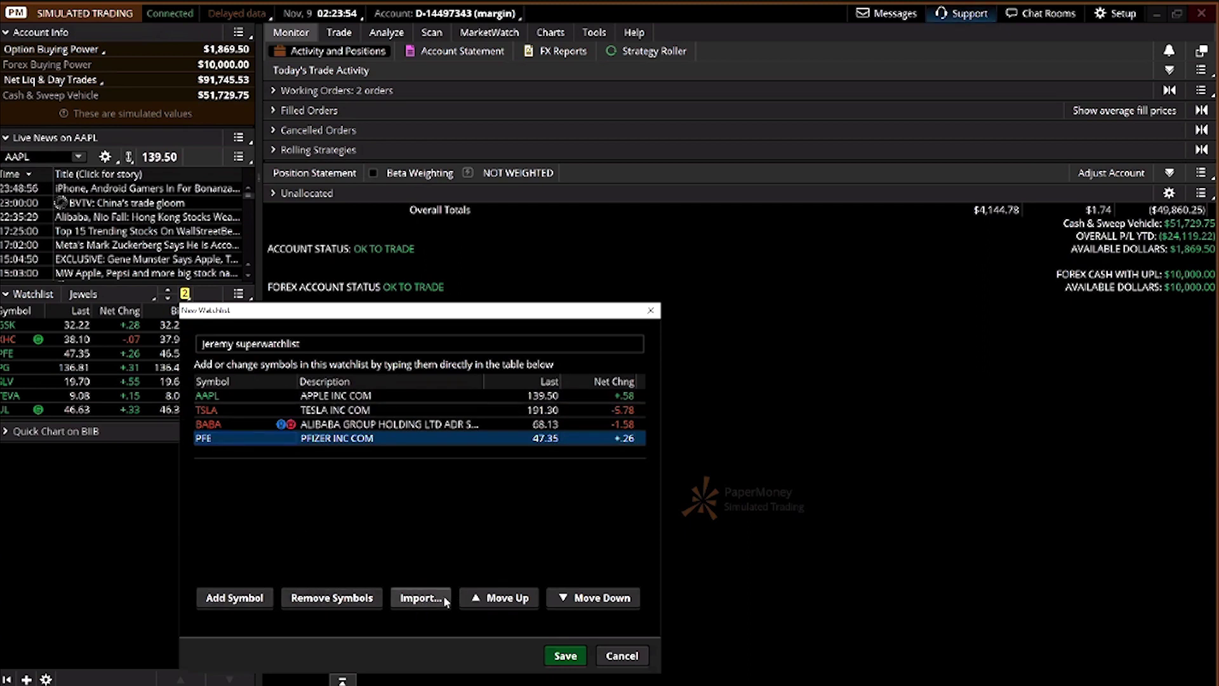
Move PFE up and back down to the bottom, then save the watchlist
left_click(503, 599)
left_click(551, 597)
left_click(531, 598)
left_click(518, 600)
left_click(567, 598)
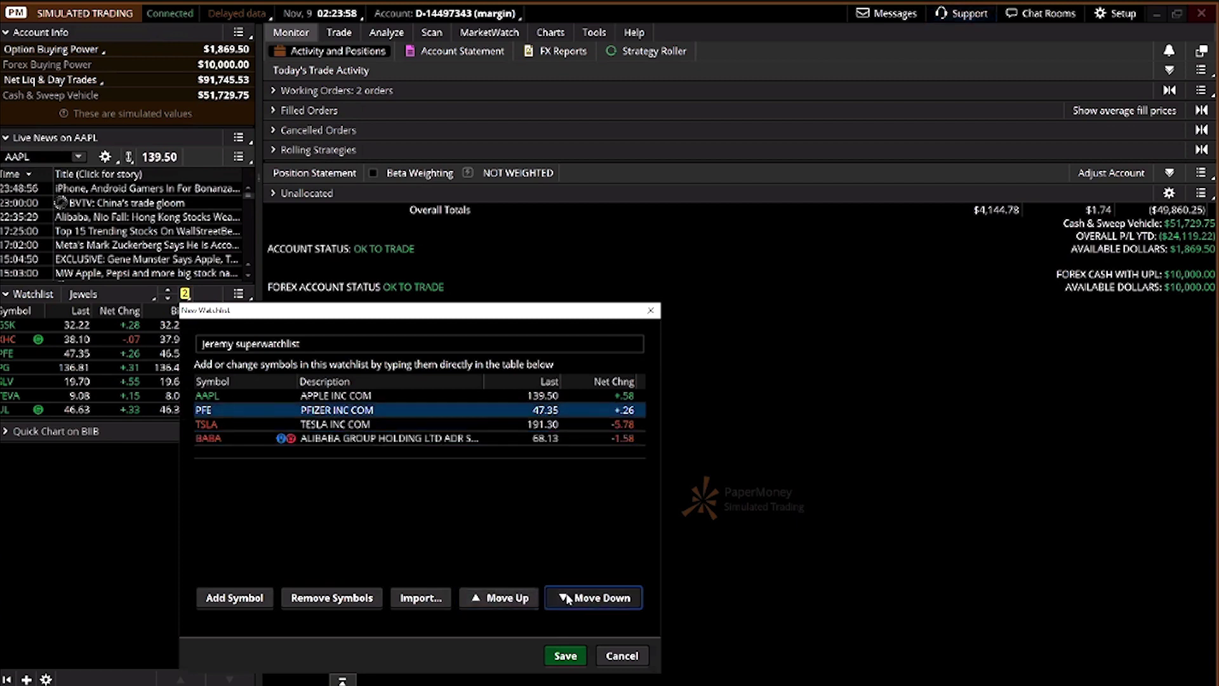
left_click(568, 598)
left_click(568, 598)
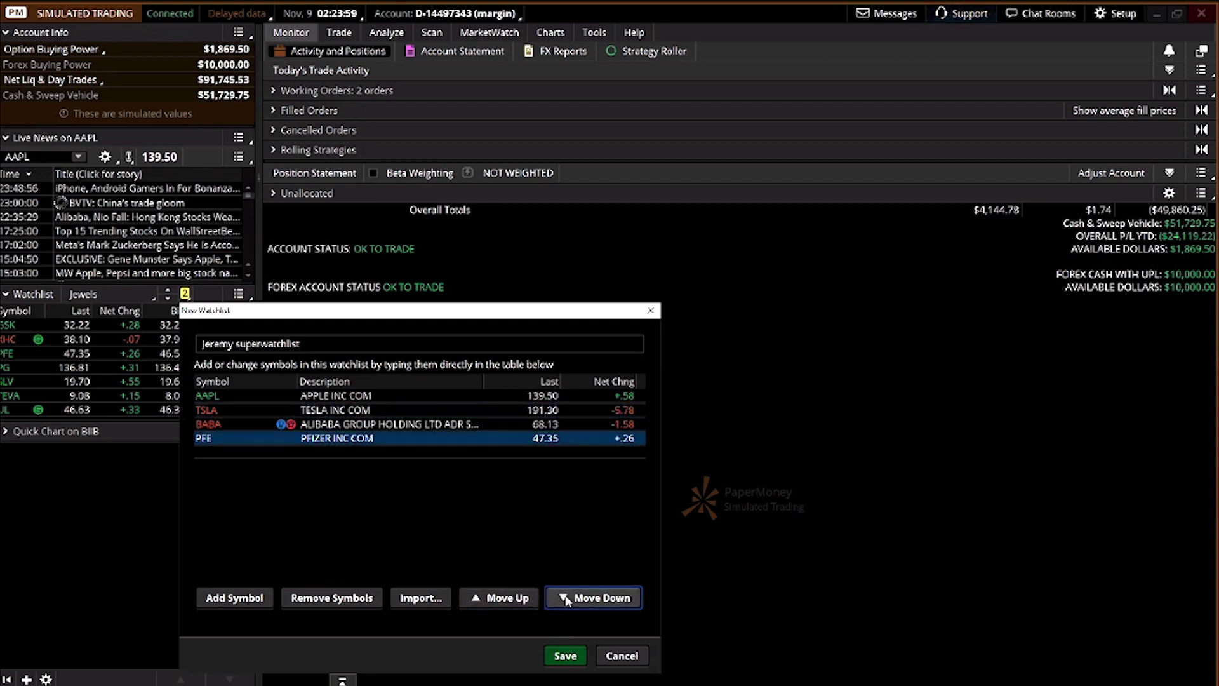
left_click(565, 656)
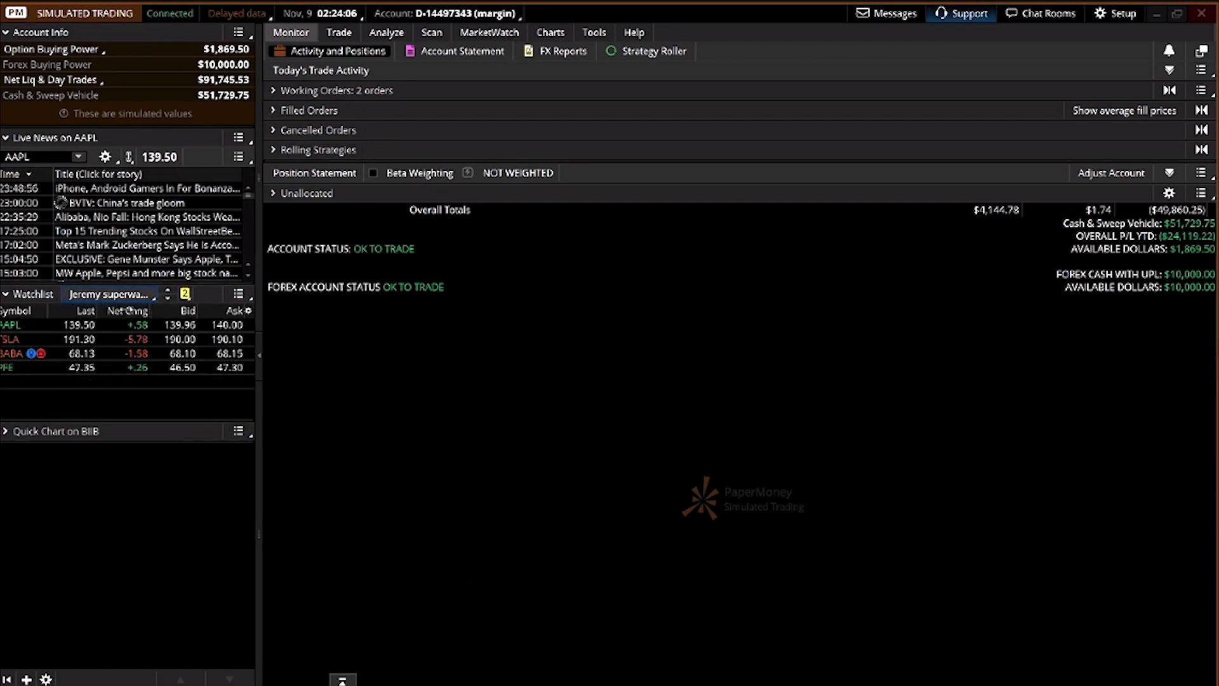
Switch the Quick Chart from BIIB to AAPL, then delete the gadget
left_click(6, 431)
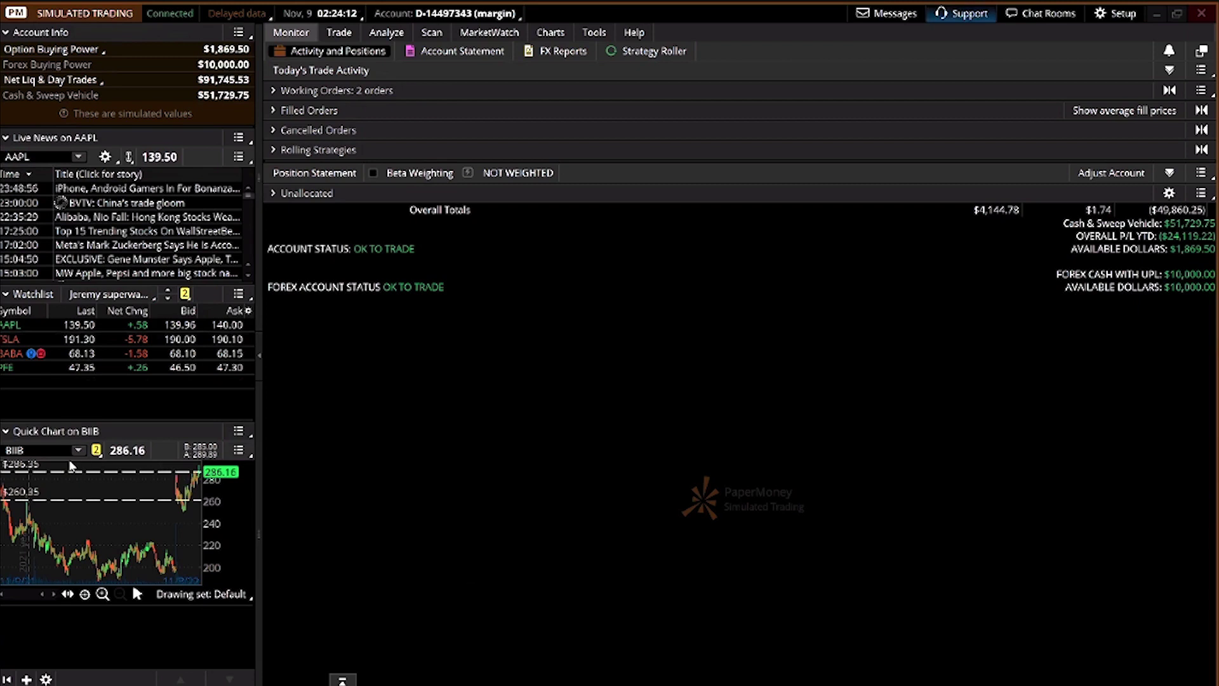
left_click(22, 450)
type("APL")
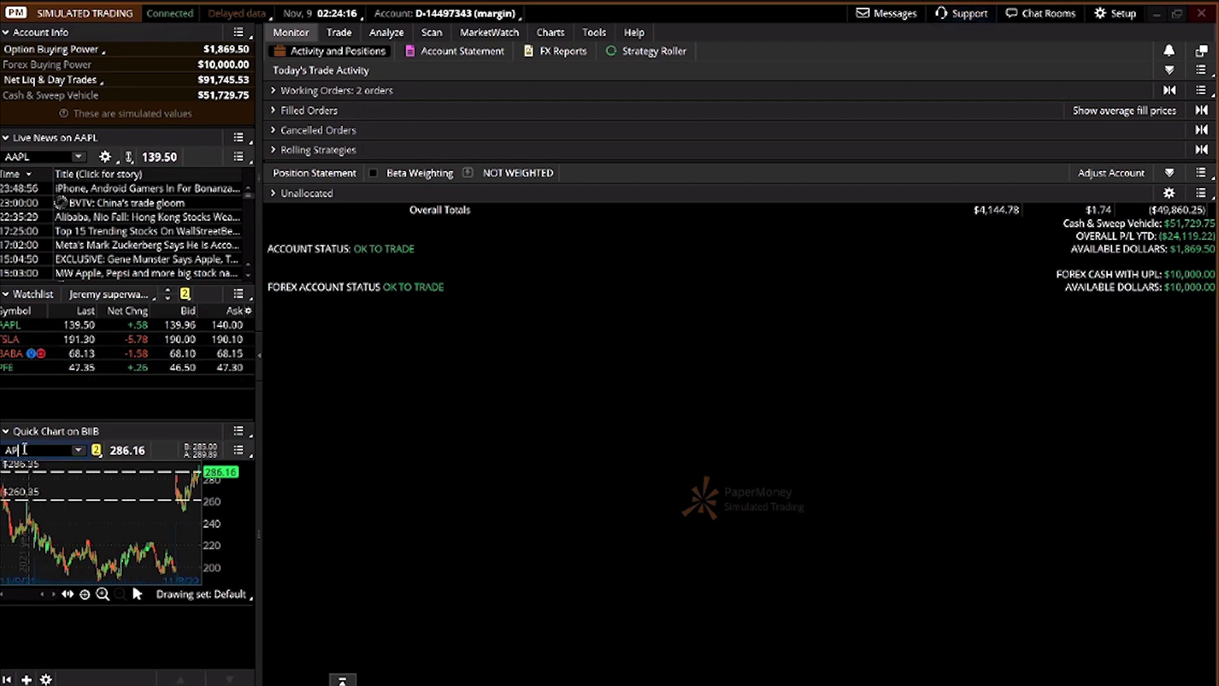
key("BackSpace")
type("APL")
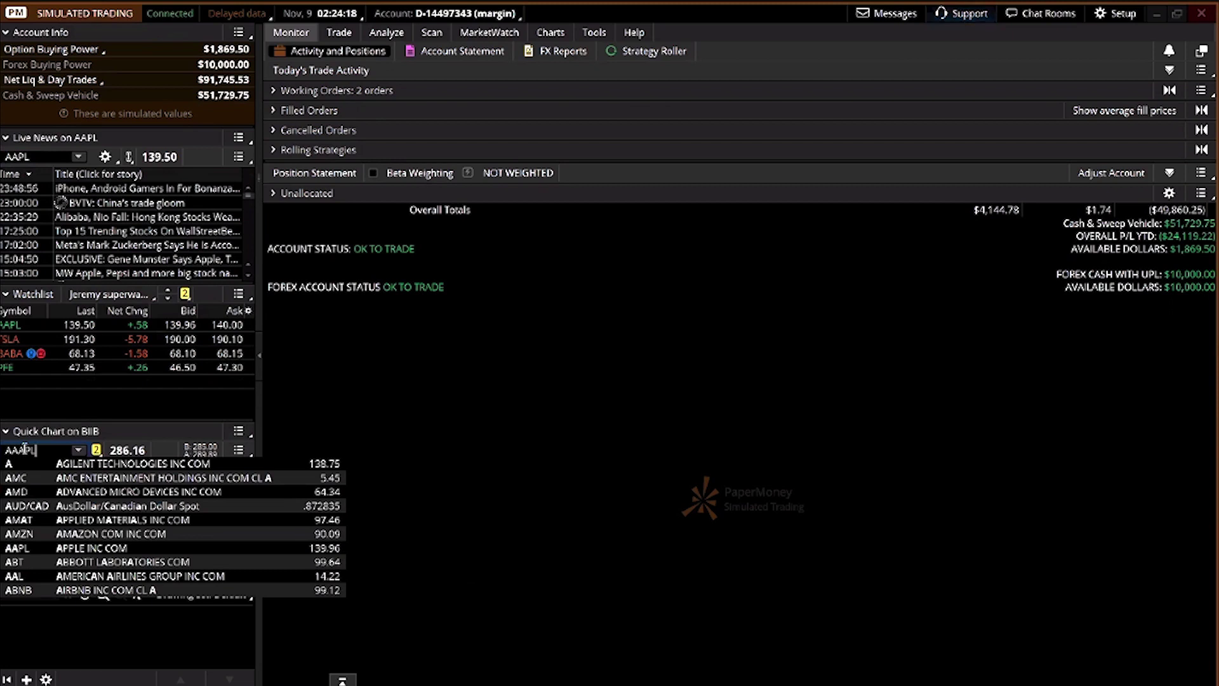
key("Return")
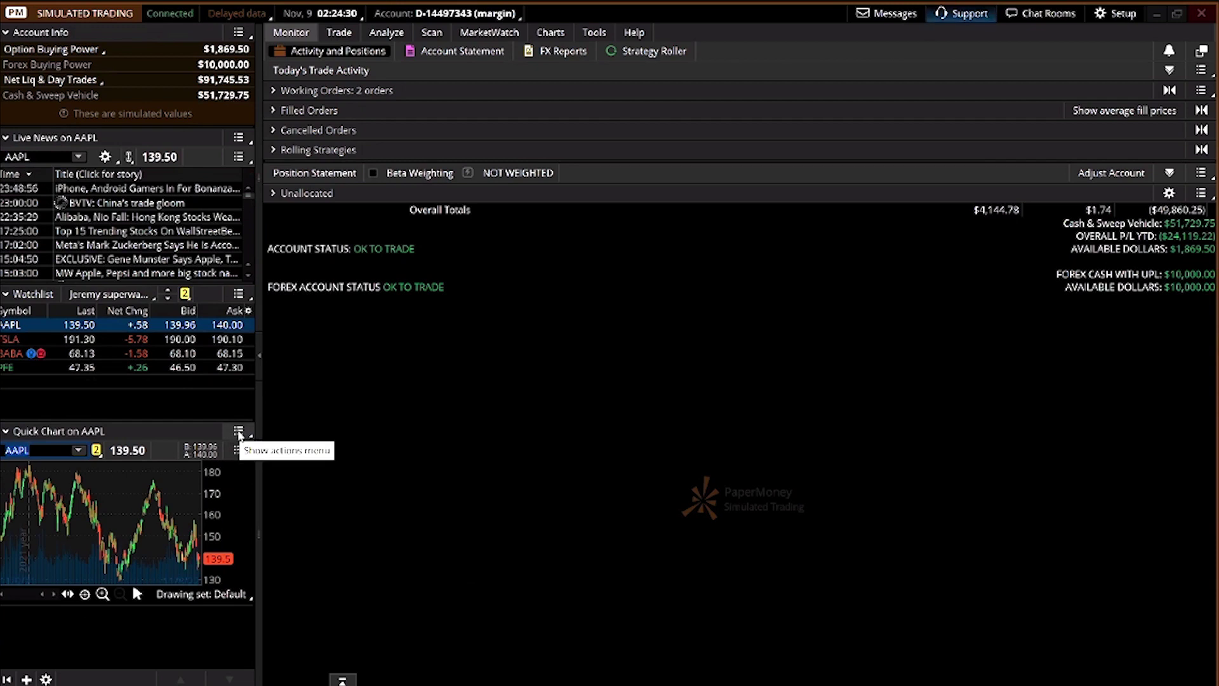
left_click(238, 432)
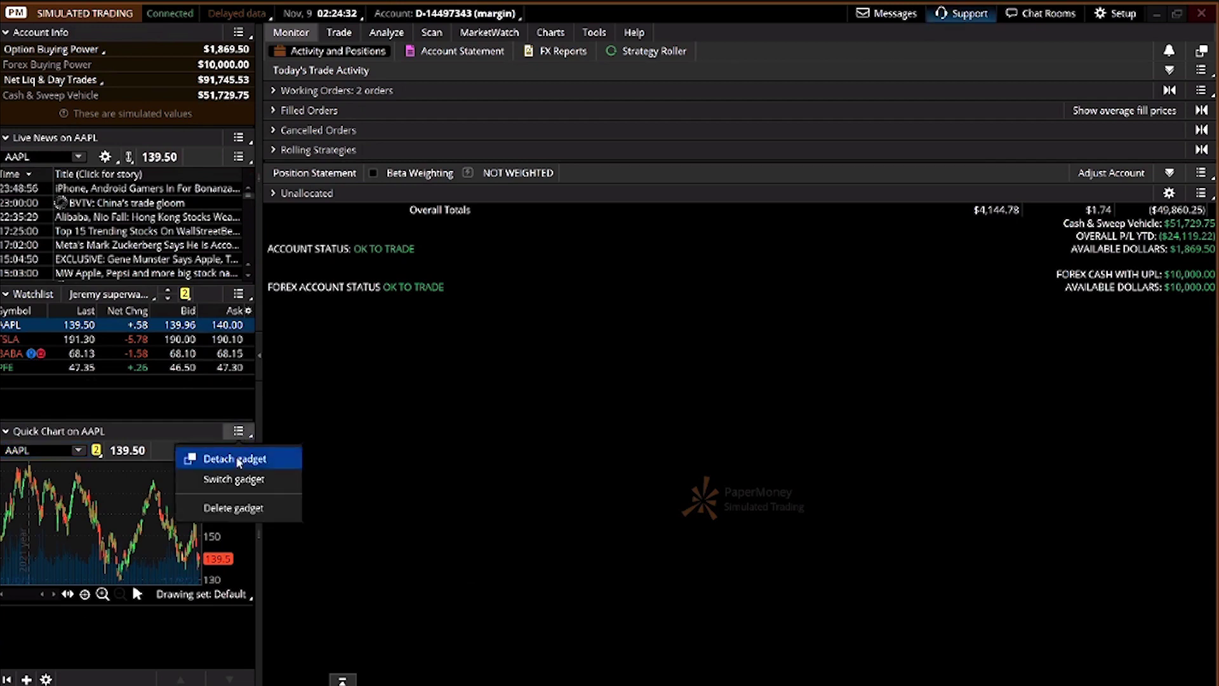
left_click(237, 508)
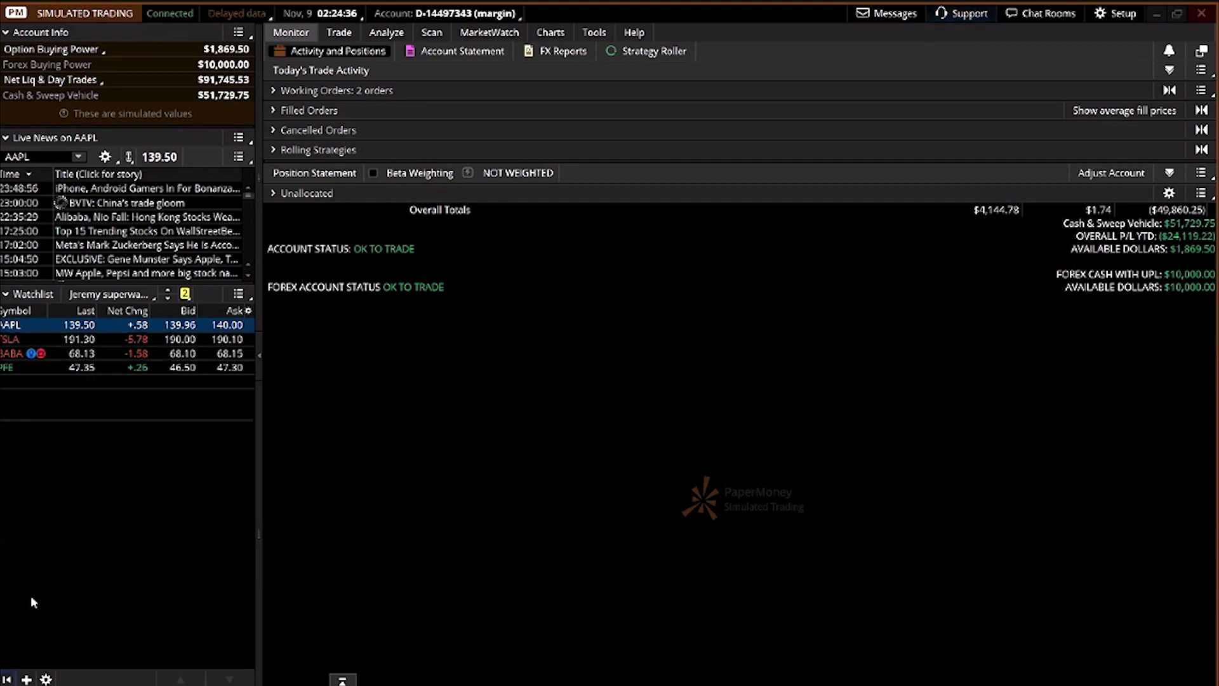
Add a new Quick Chart gadget to the sidebar charting AAPL
left_click(26, 678)
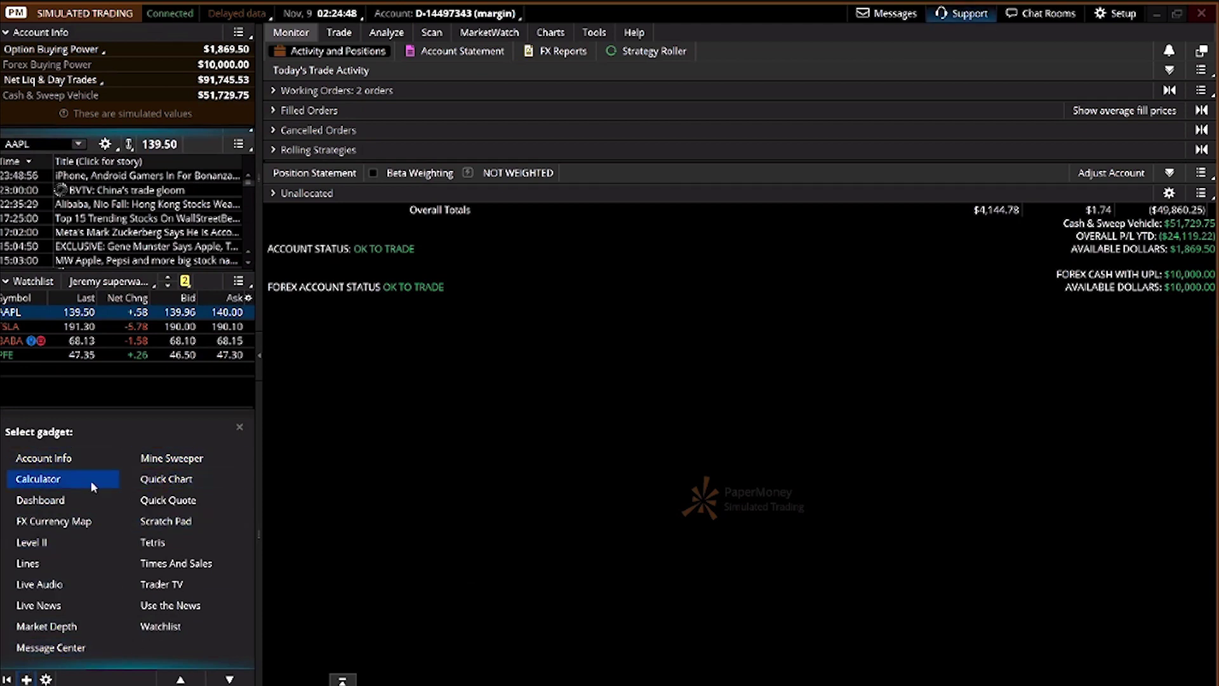
left_click(188, 477)
left_click(23, 451)
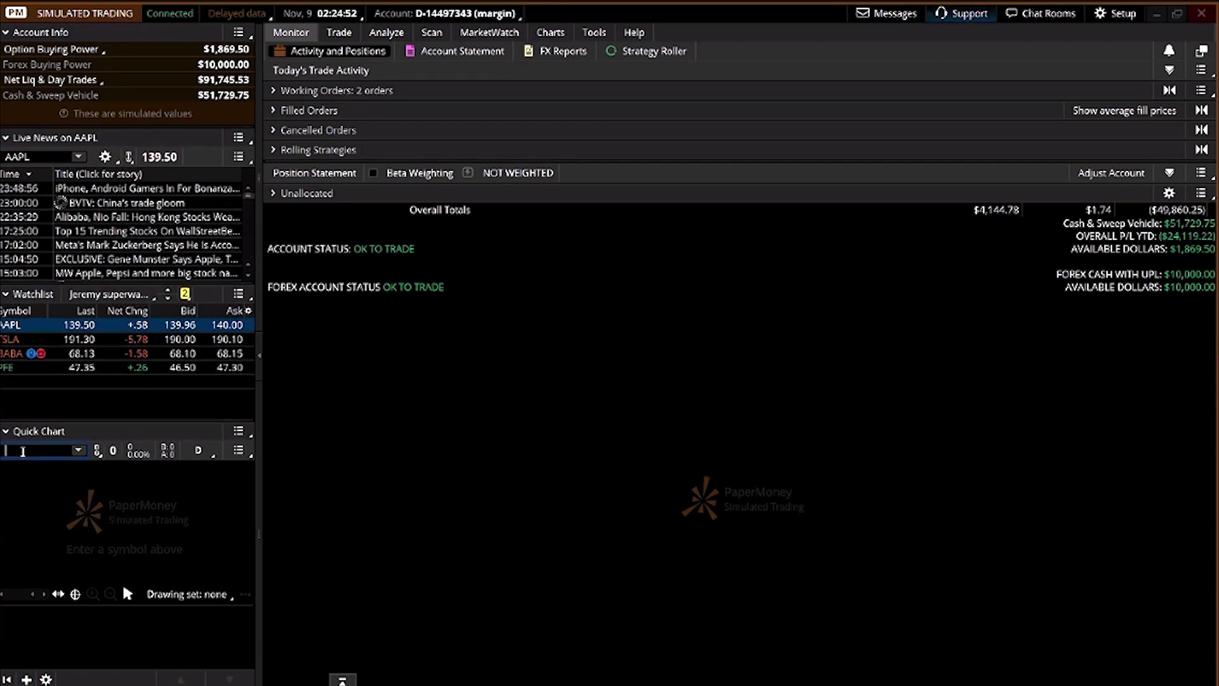
type("AAPL")
key("Return")
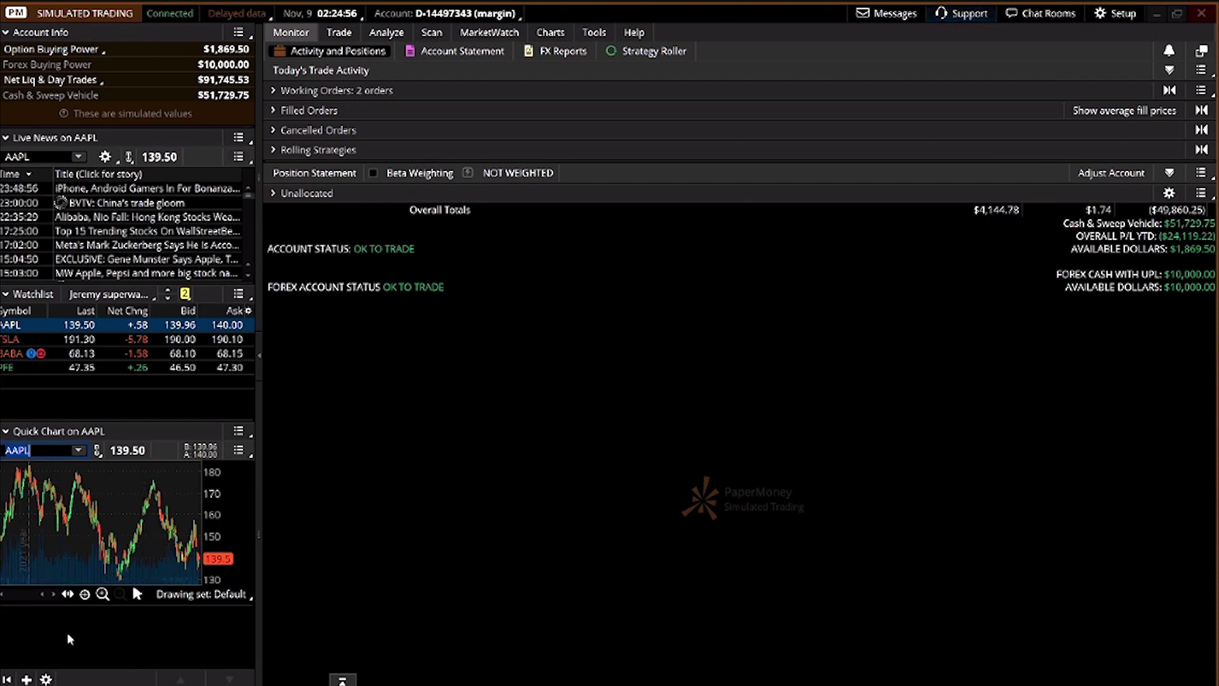
left_click(46, 679)
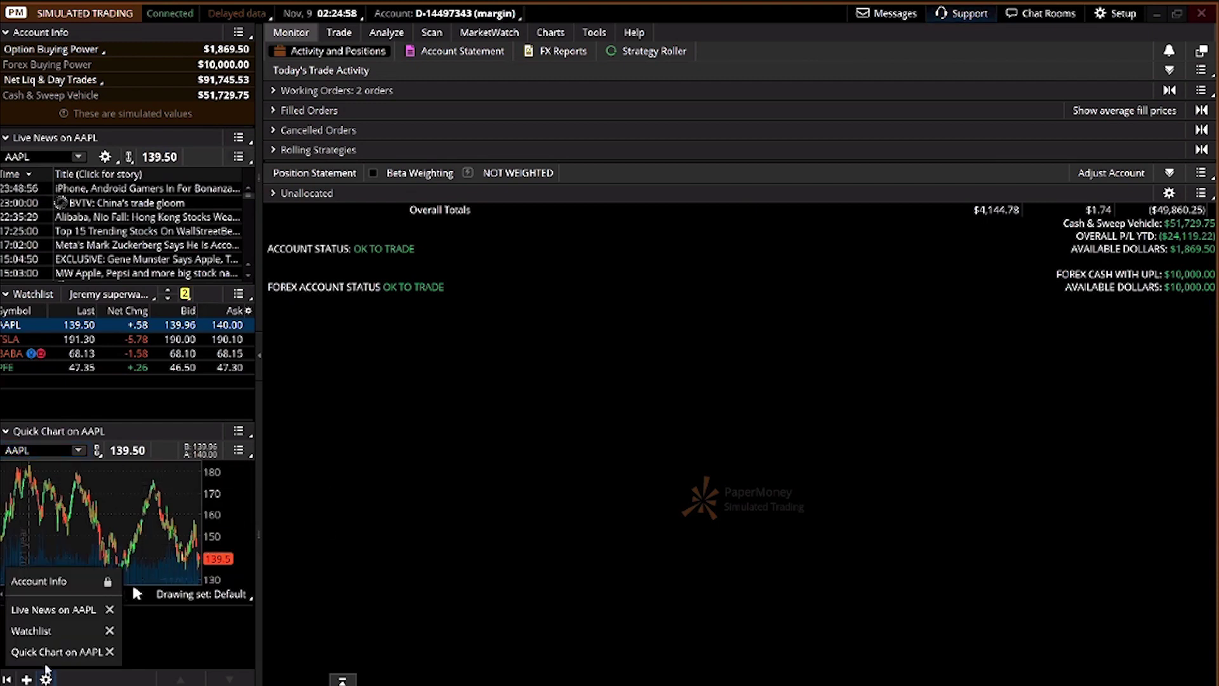
left_click_drag(42, 660, 39, 665)
left_click_drag(38, 619, 39, 654)
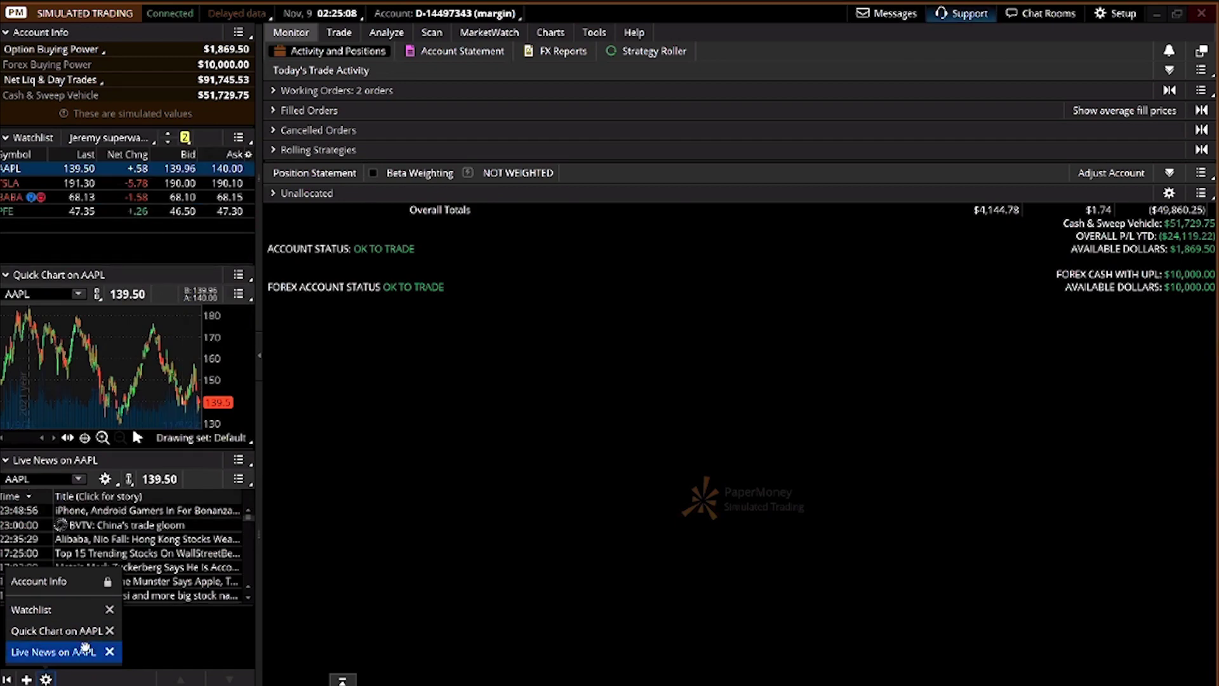
left_click_drag(56, 656, 61, 611)
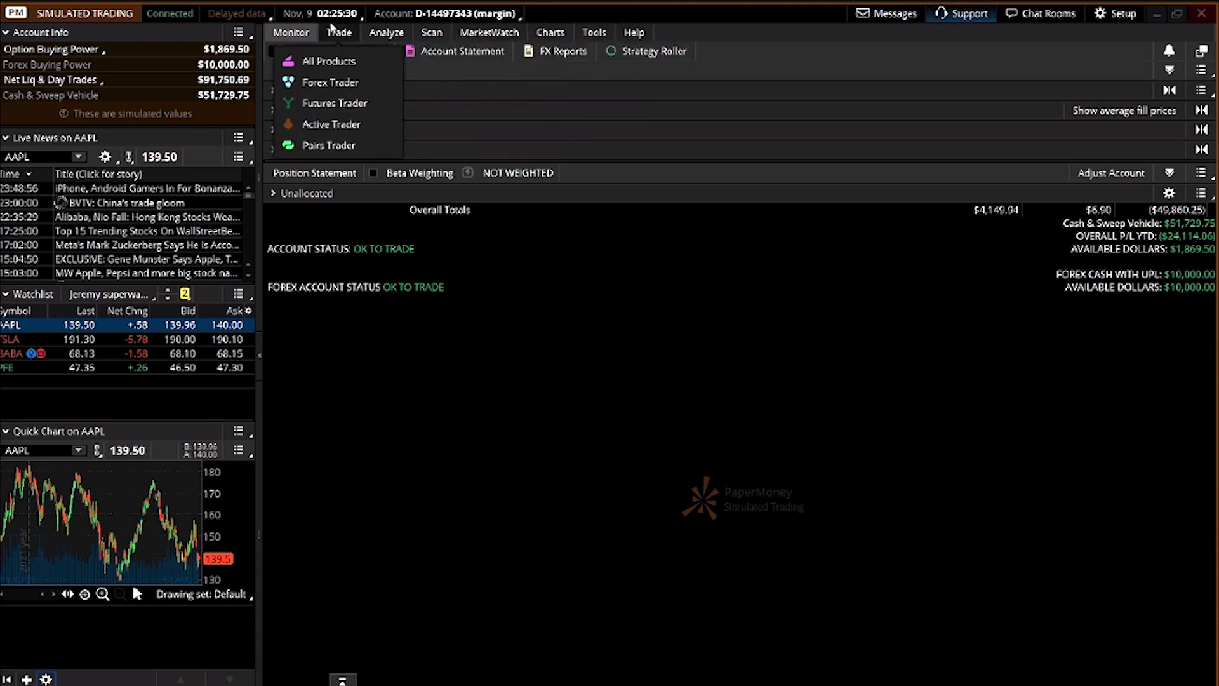
mouse_move(336, 37)
mouse_move(544, 39)
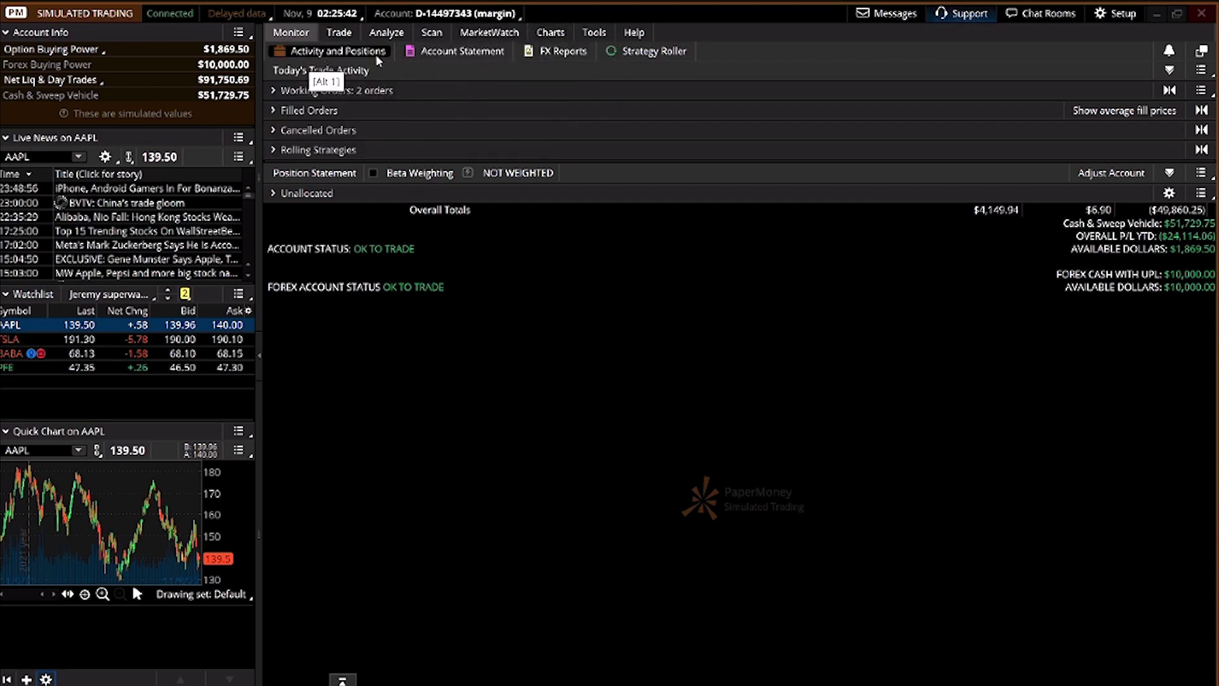
Expand Unallocated positions, inspect the APPS, BABA and CBOE legs, and show Working Orders
left_click(274, 194)
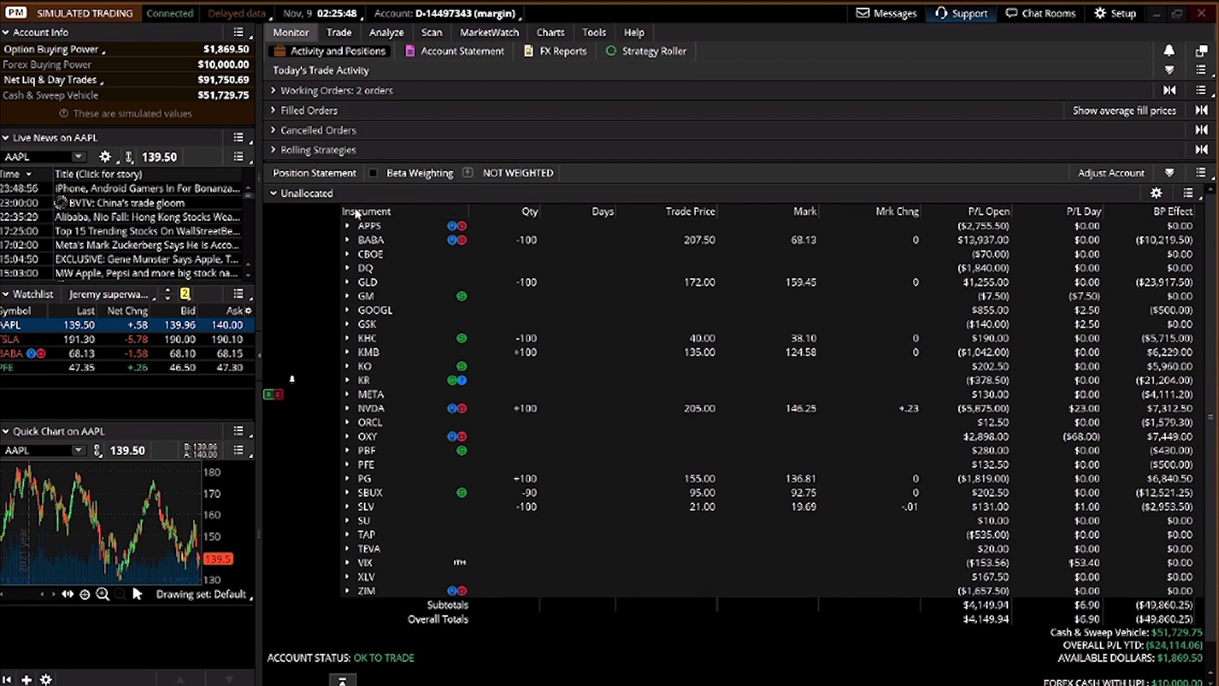
left_click(346, 227)
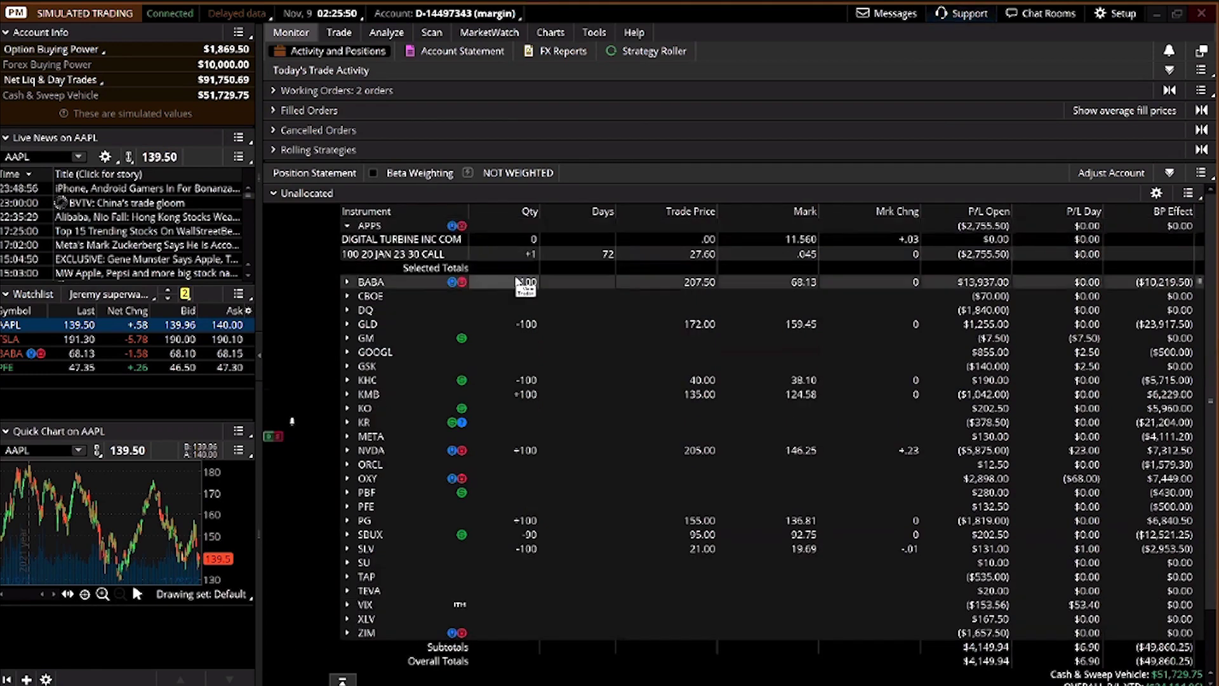
left_click(347, 226)
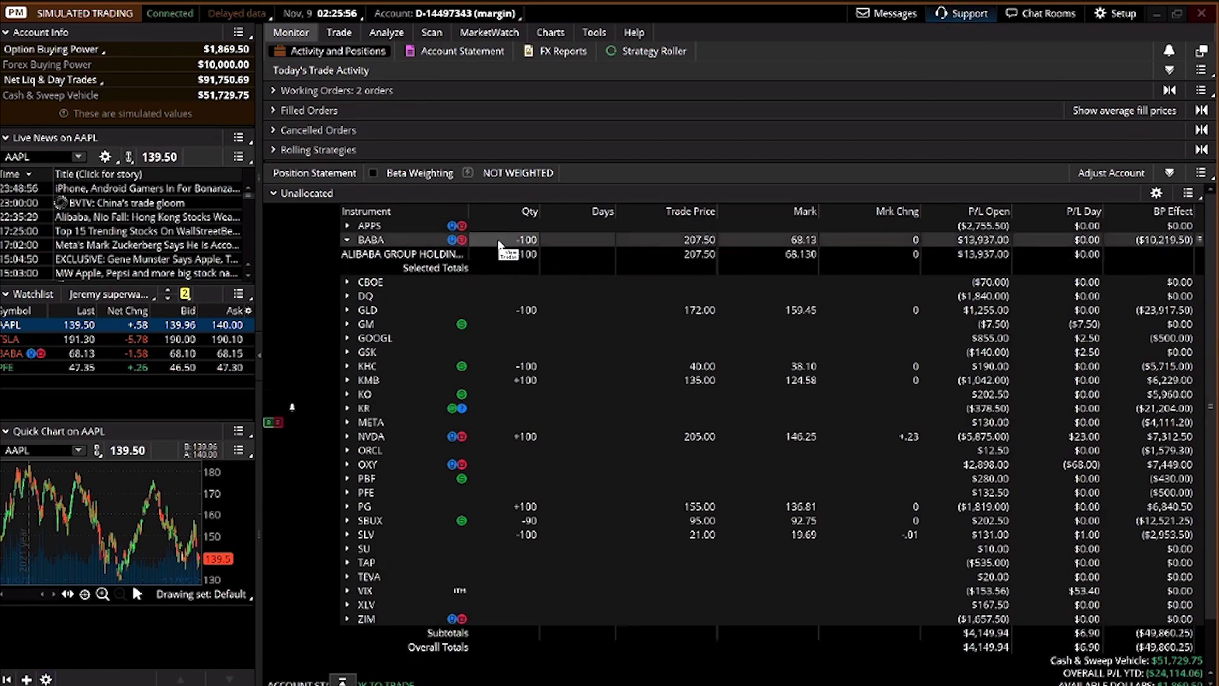
left_click(419, 245)
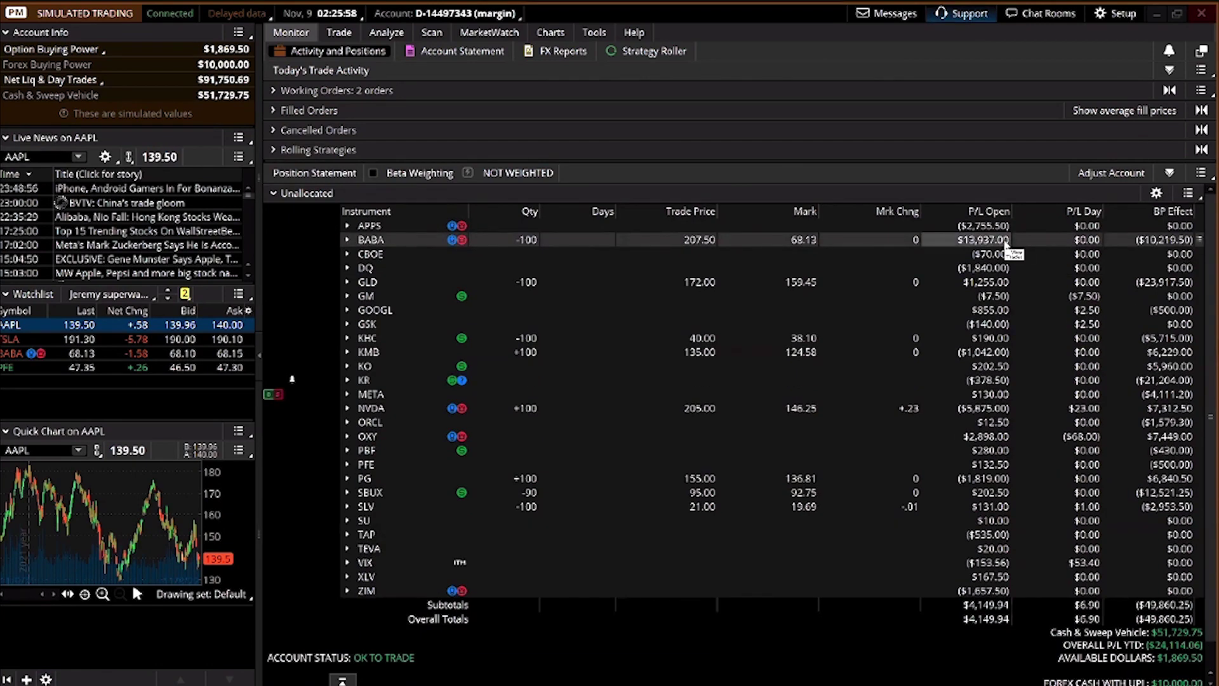
left_click(404, 254)
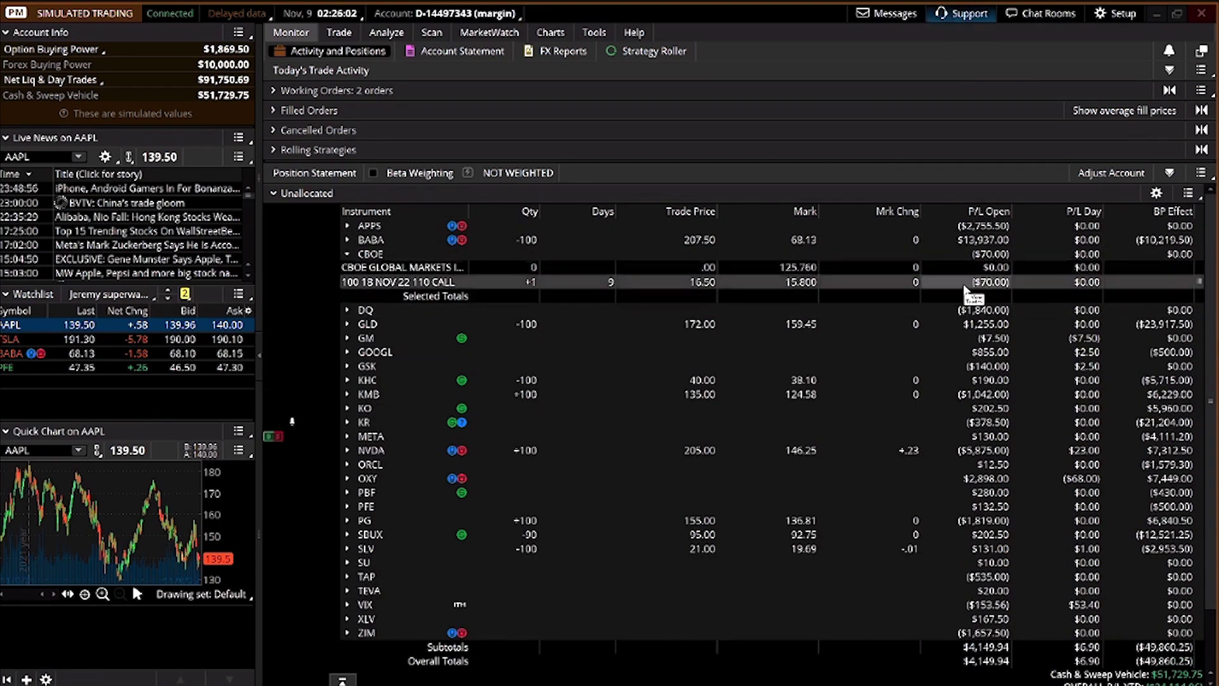
left_click(356, 255)
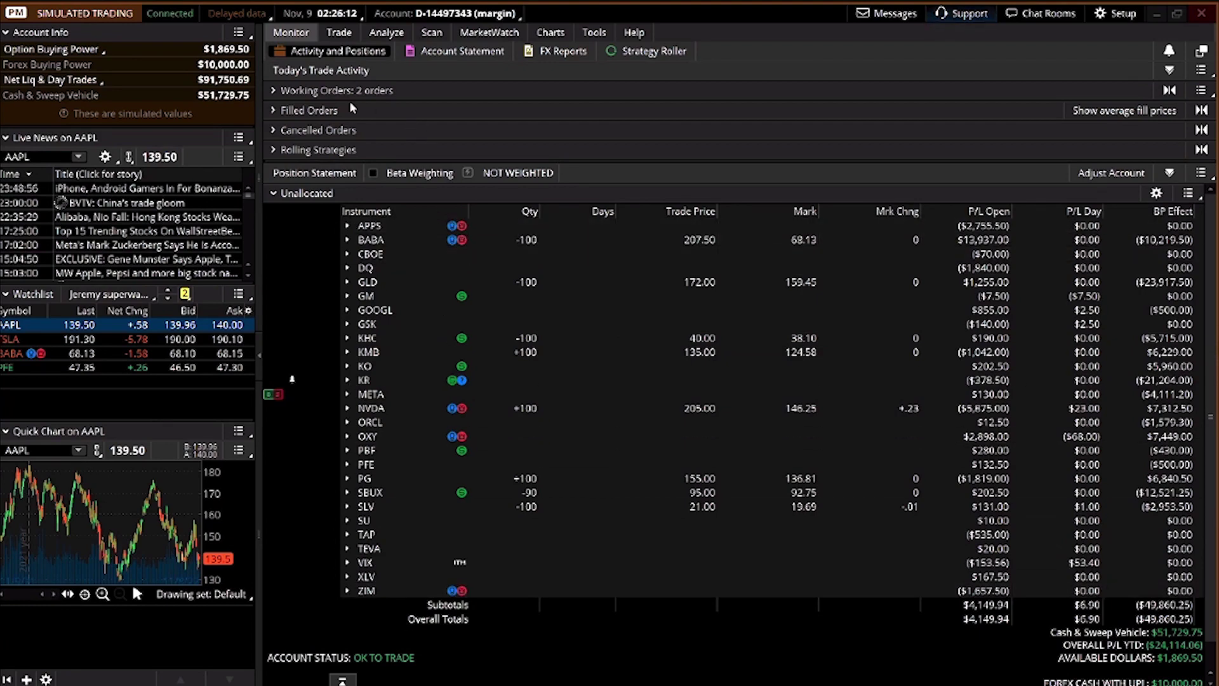
left_click(318, 90)
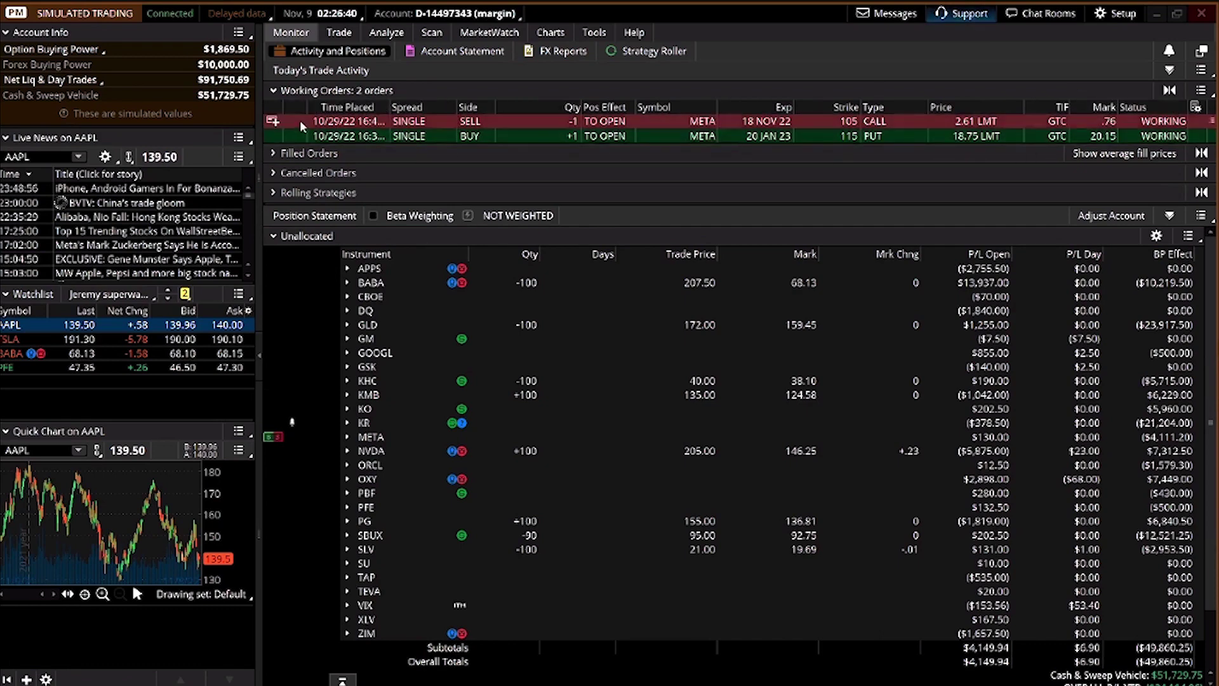
Review the Filled, Cancelled and Rolling Strategies sections, collapse them, and view Account Statement
left_click(305, 152)
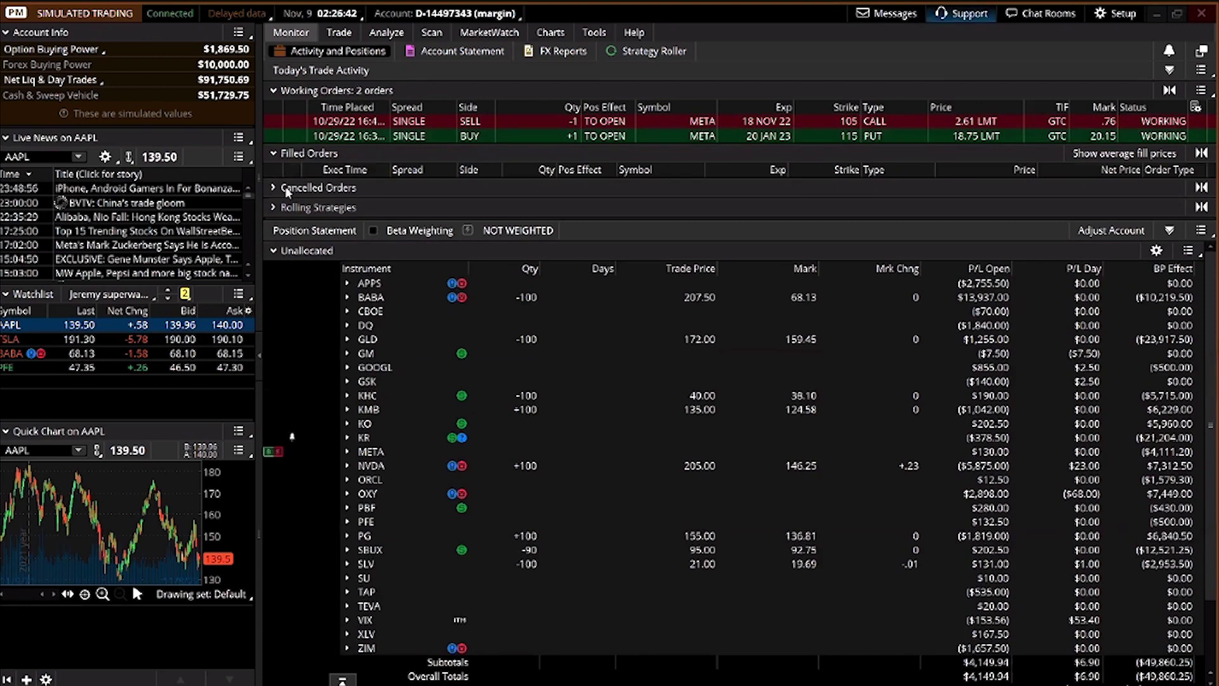
left_click(284, 187)
left_click(288, 222)
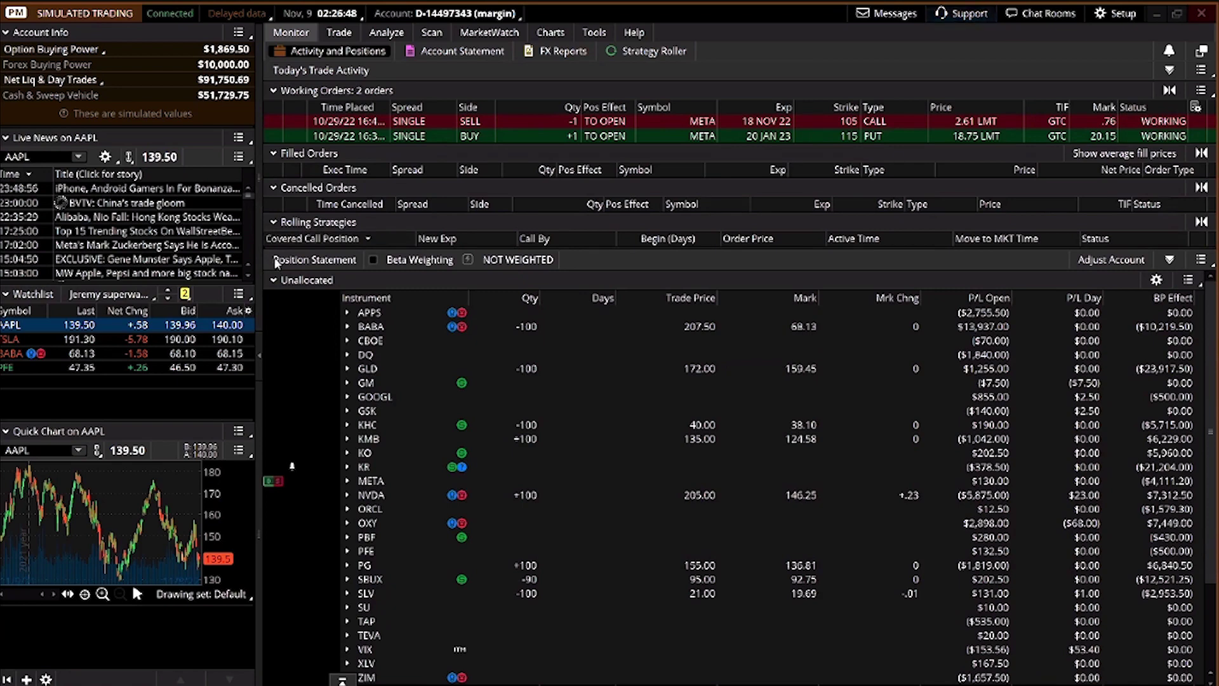
left_click(275, 222)
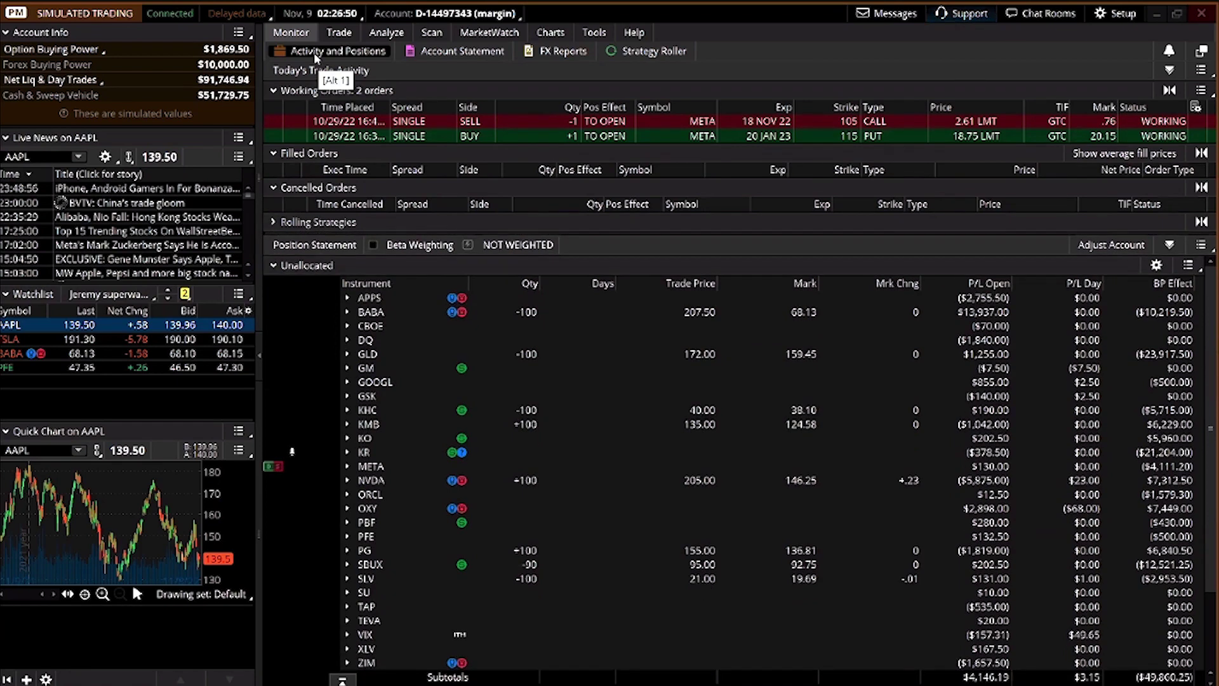
left_click(273, 188)
left_click(273, 152)
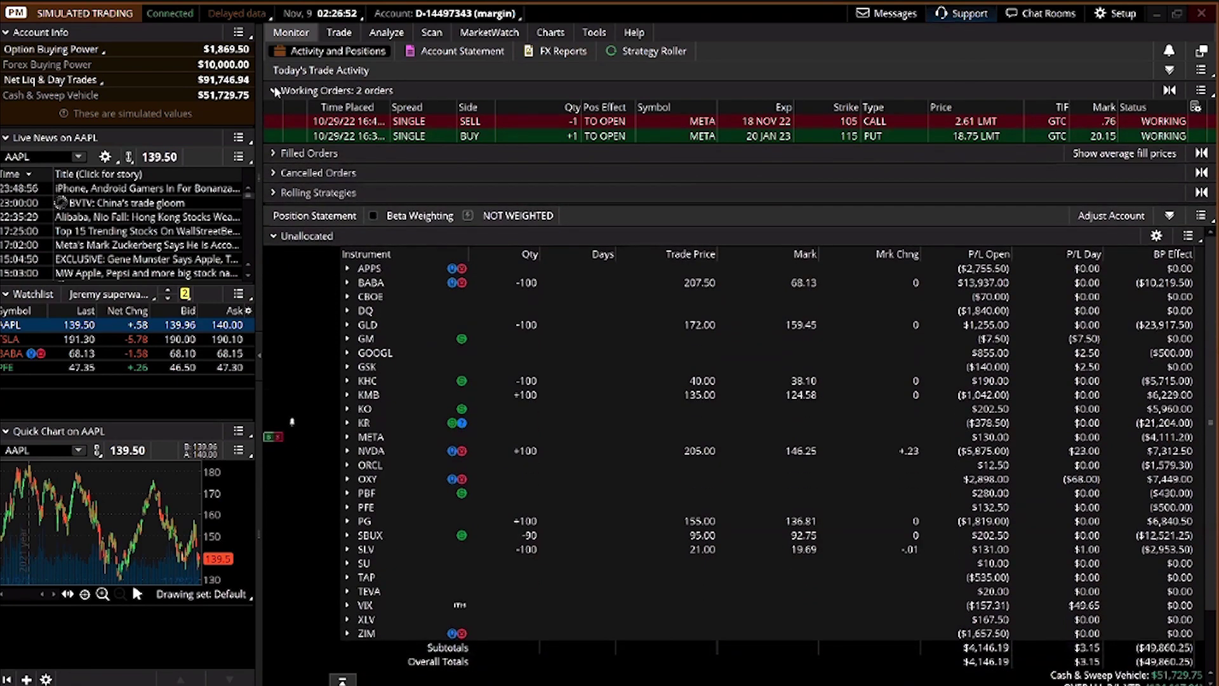
left_click(274, 91)
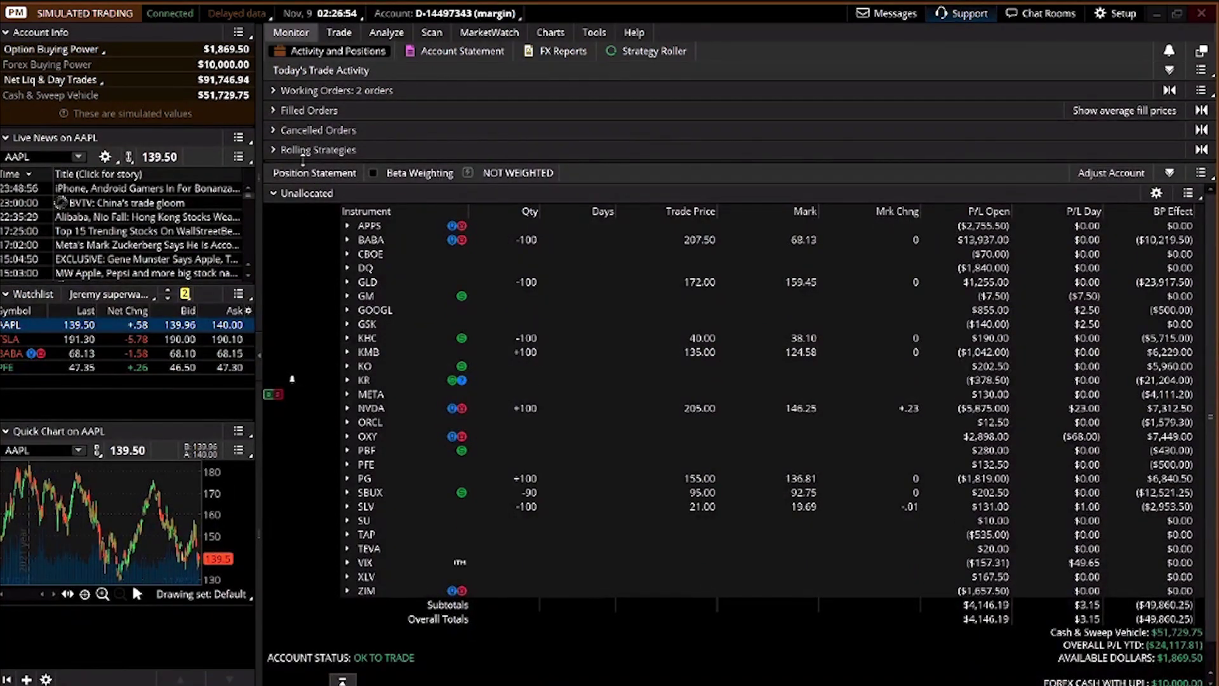
left_click(434, 51)
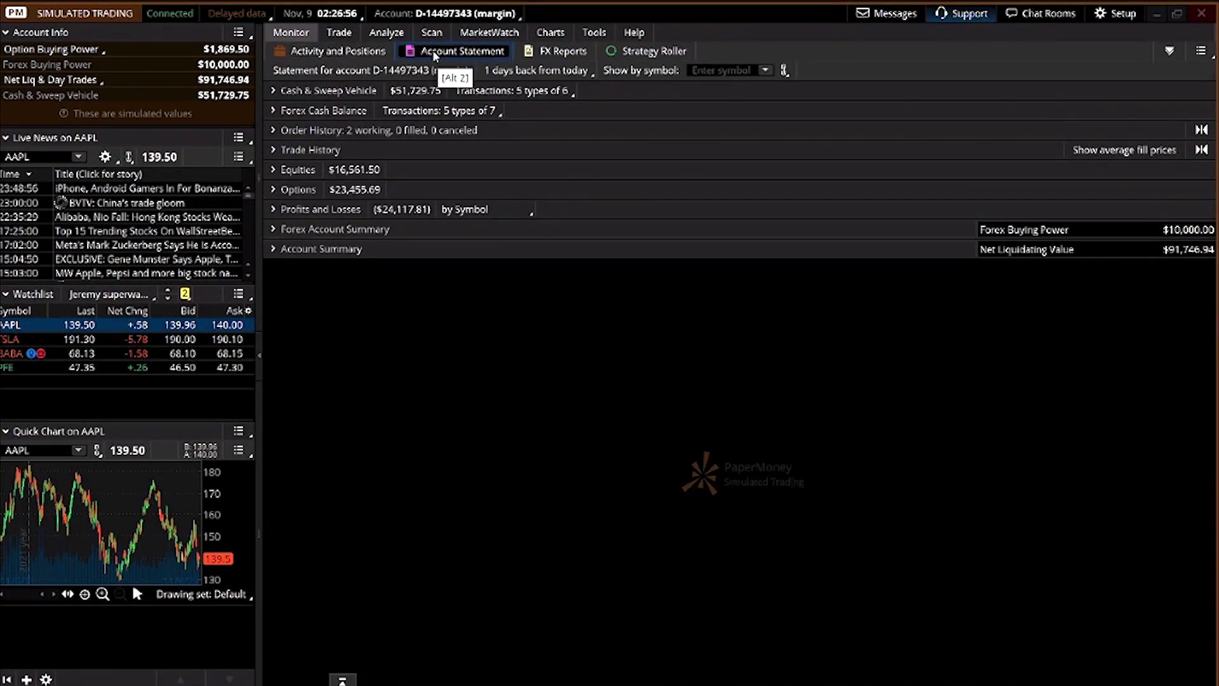
Set the statement period to 90 days back and review the Cash & Sweep transactions
left_click(337, 92)
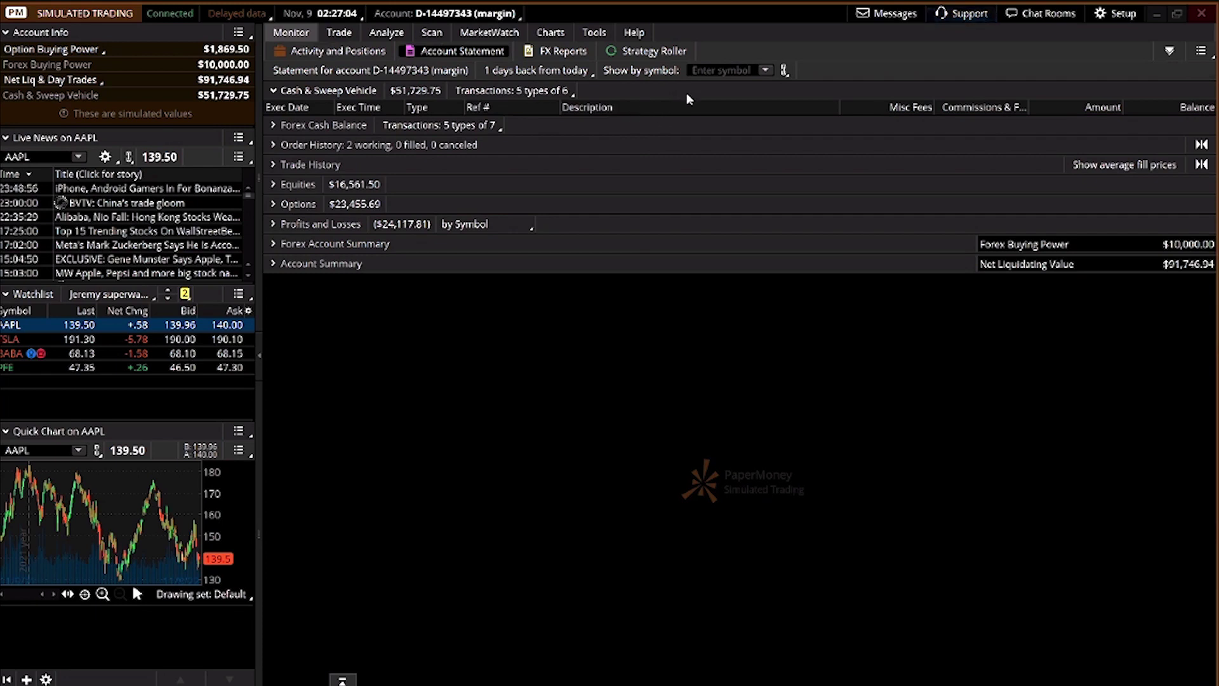
left_click(526, 73)
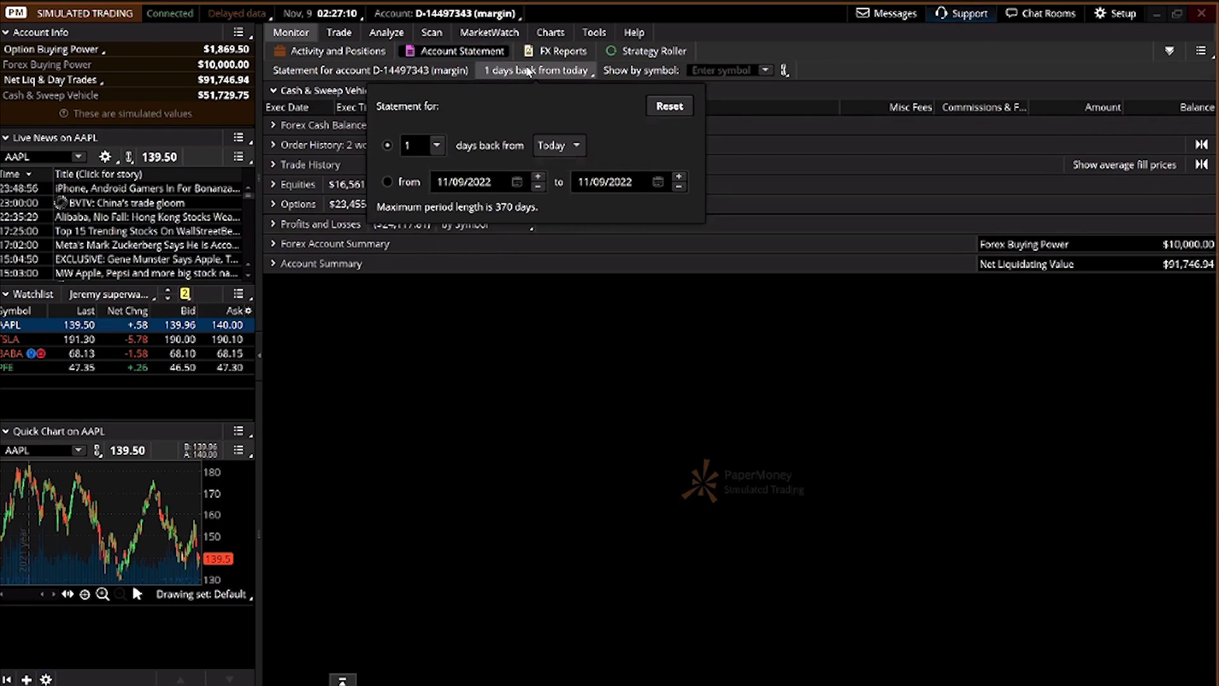
left_click(418, 144)
key("Return")
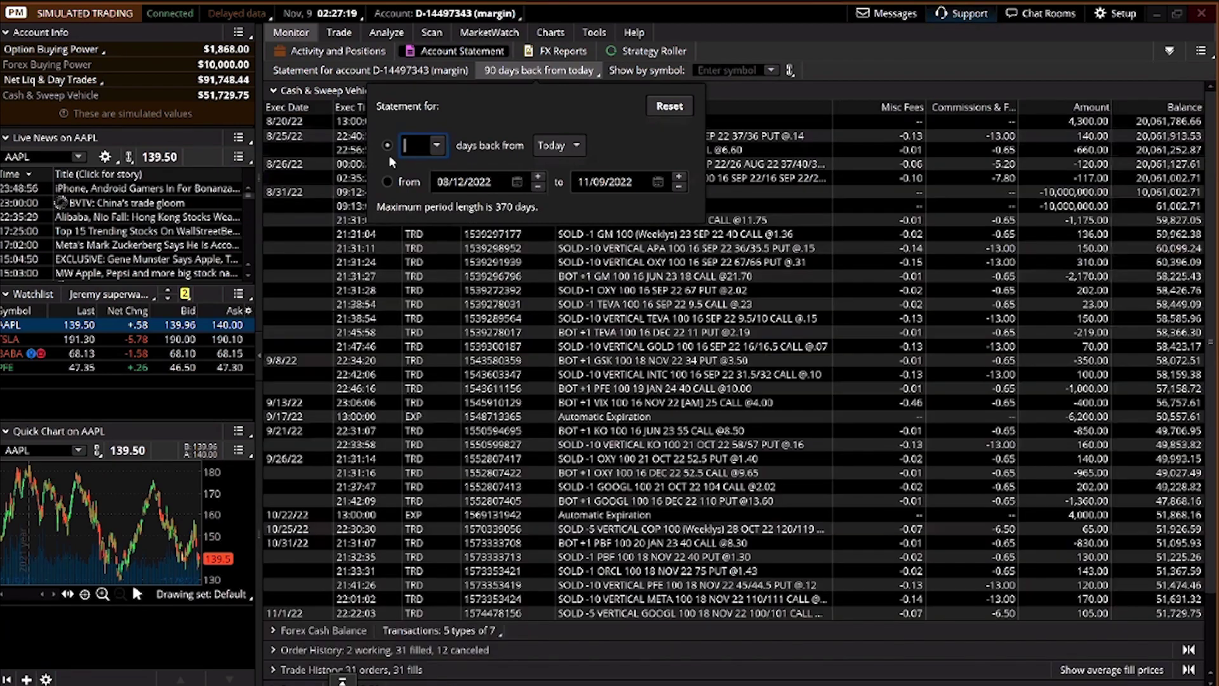
left_click(660, 136)
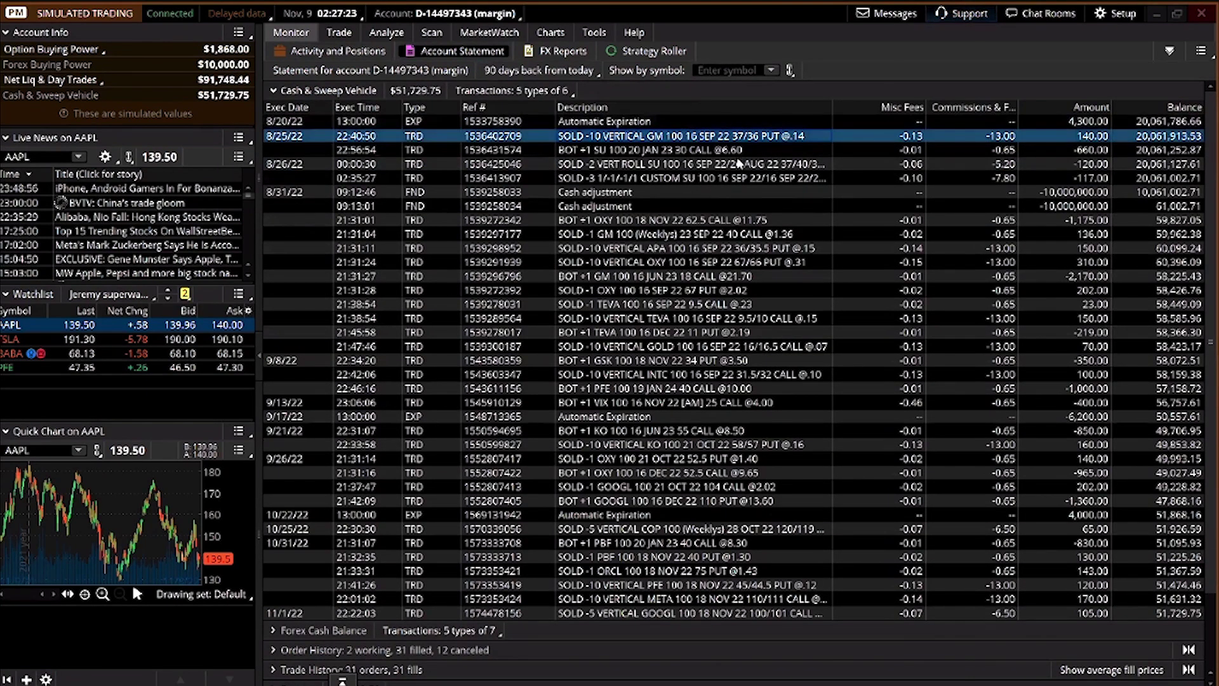
scroll(876, 499, "down", 2)
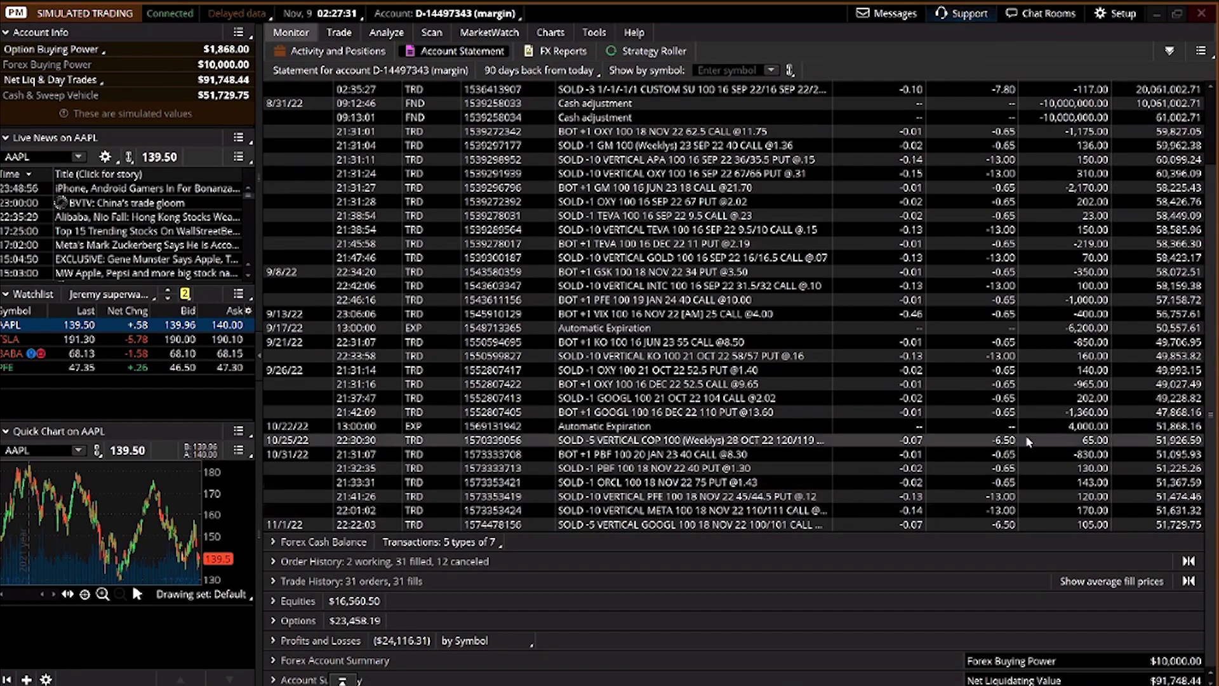
scroll(1053, 463, "up", 3)
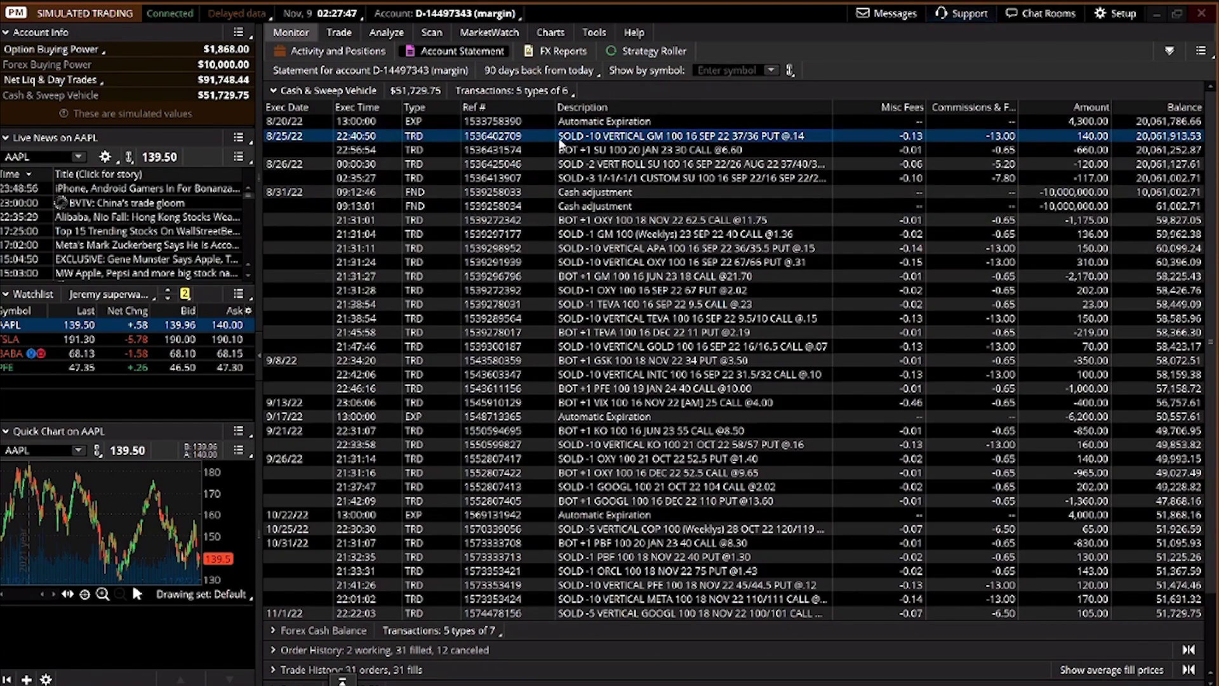
Expand and collapse each statement section, from Order History through Account Summary
left_click(274, 92)
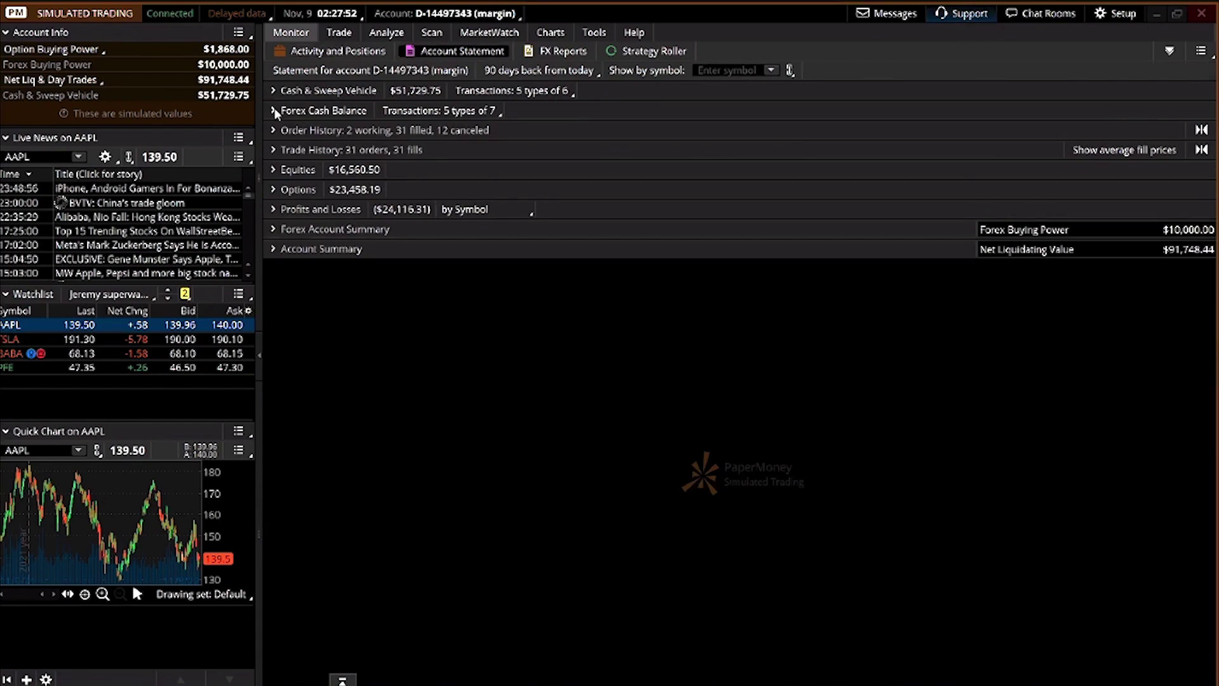
left_click(273, 130)
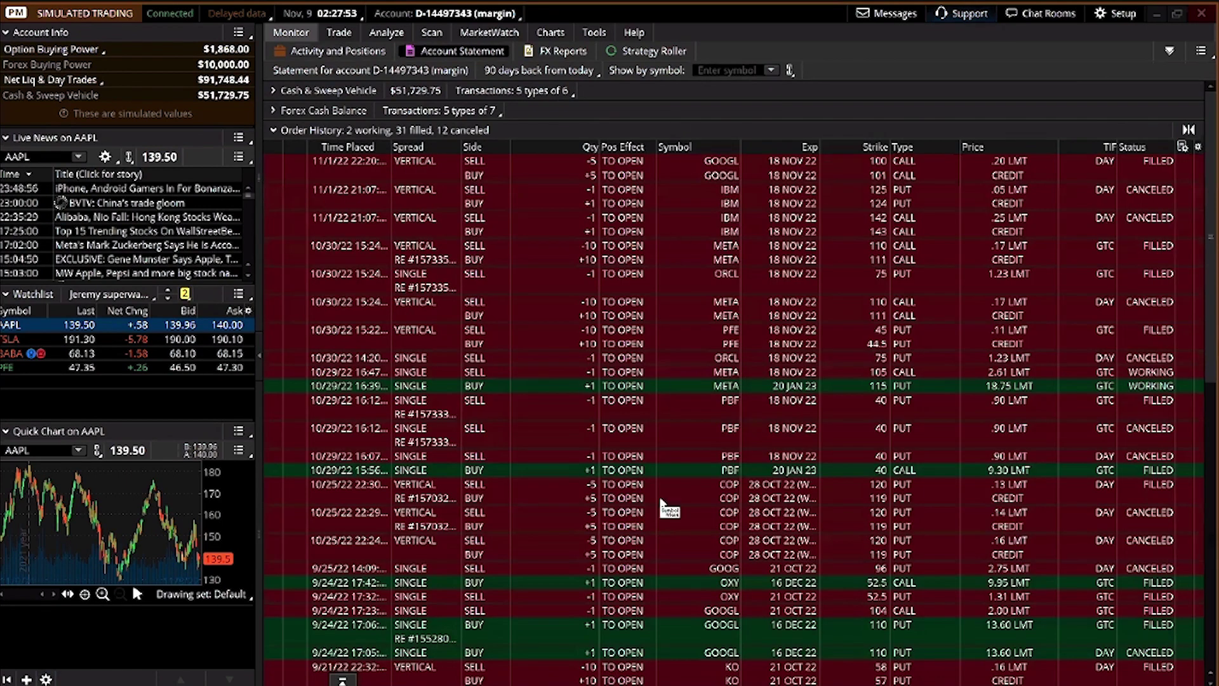
left_click(279, 132)
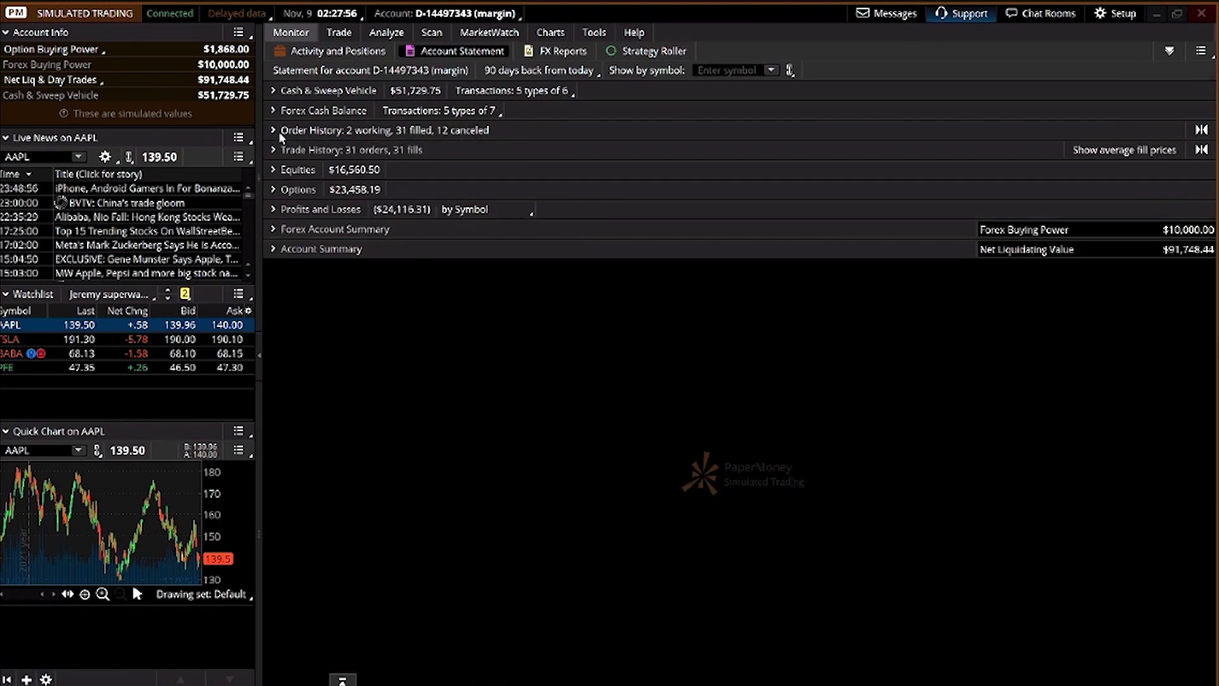
left_click(271, 146)
left_click(272, 152)
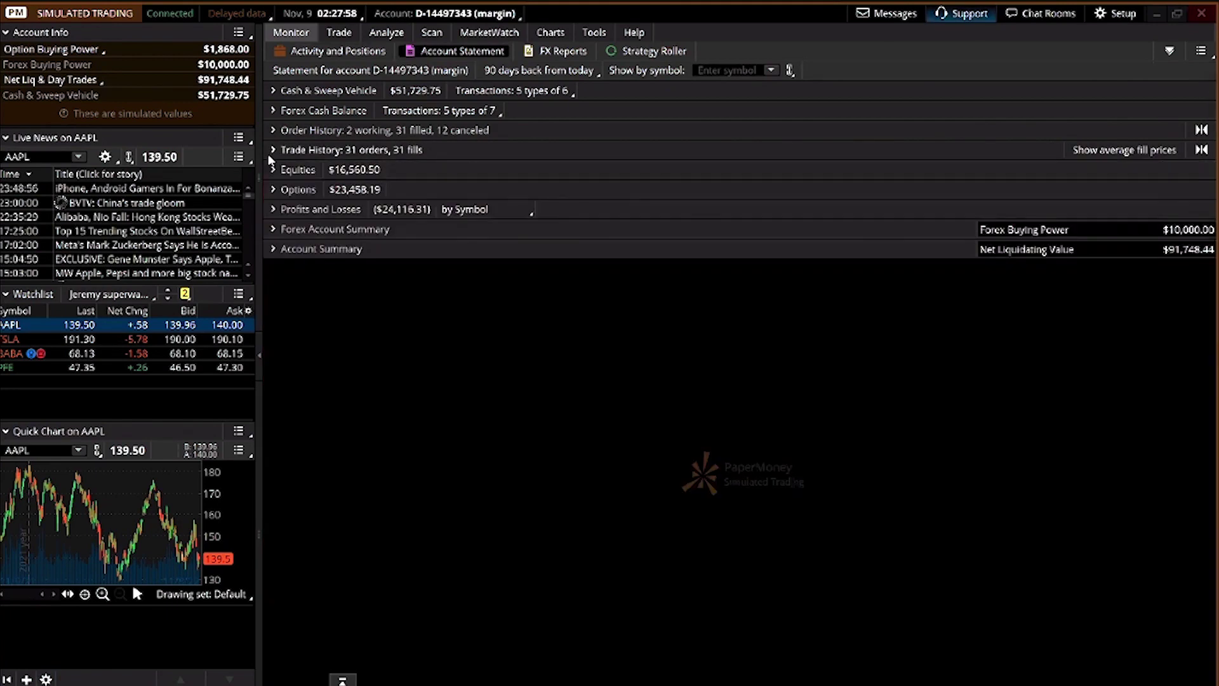
left_click(272, 167)
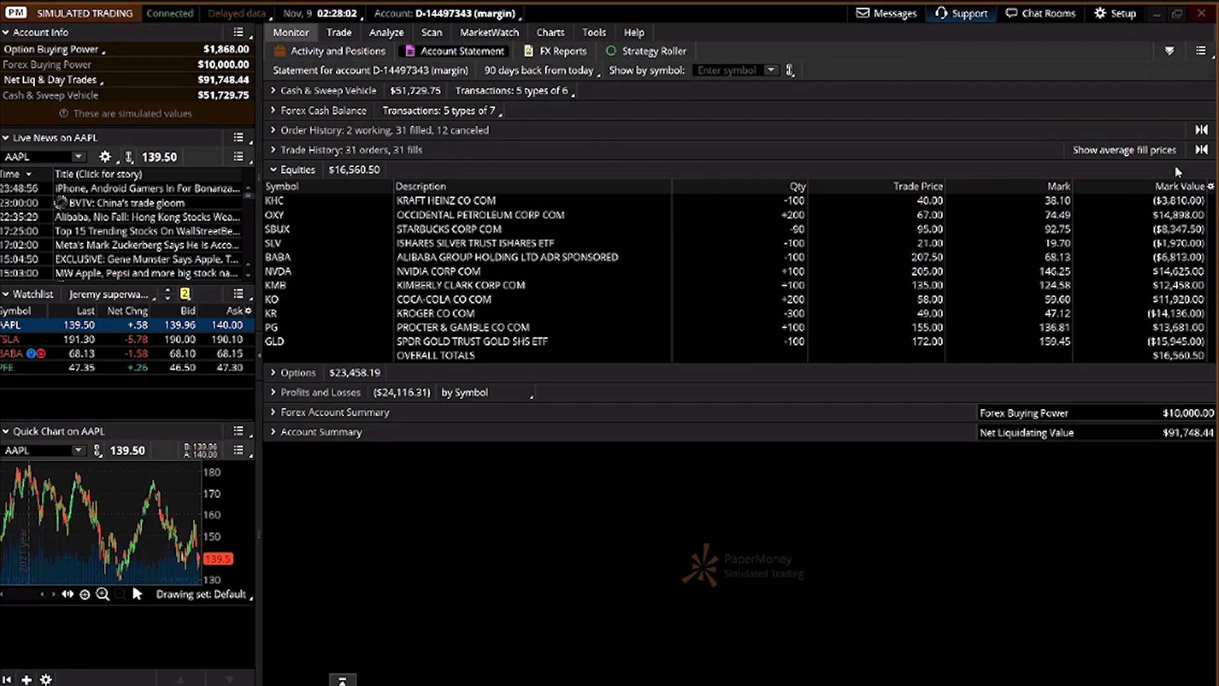
left_click(274, 169)
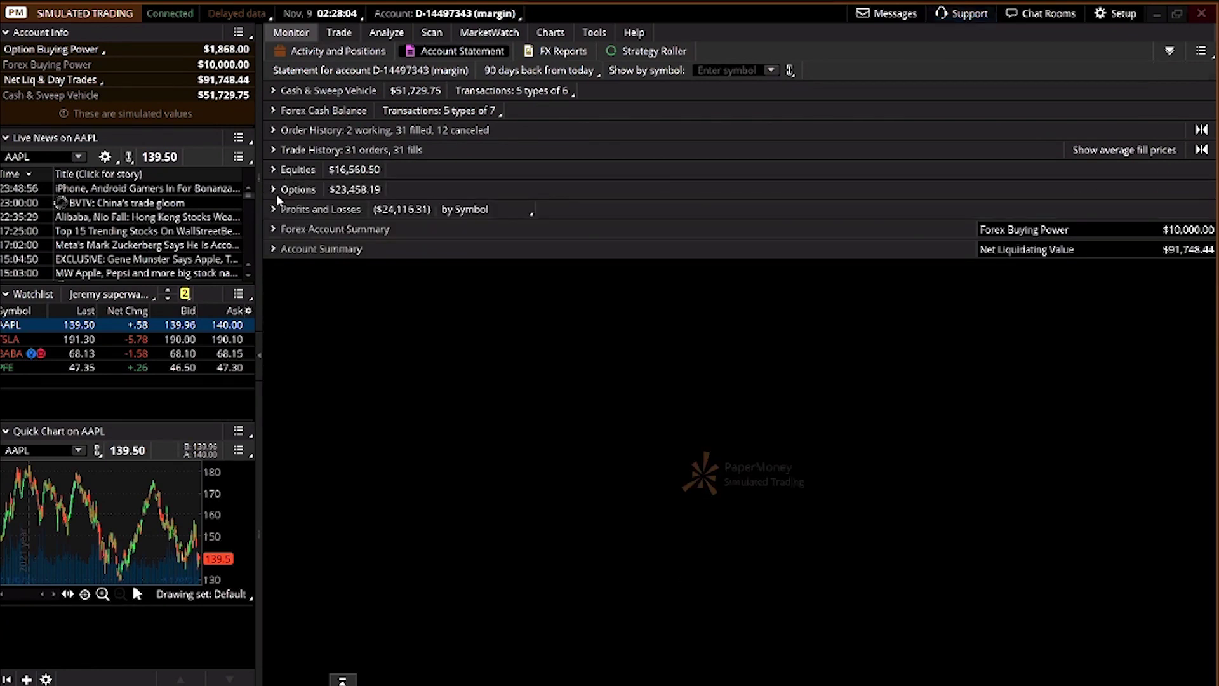
left_click(274, 190)
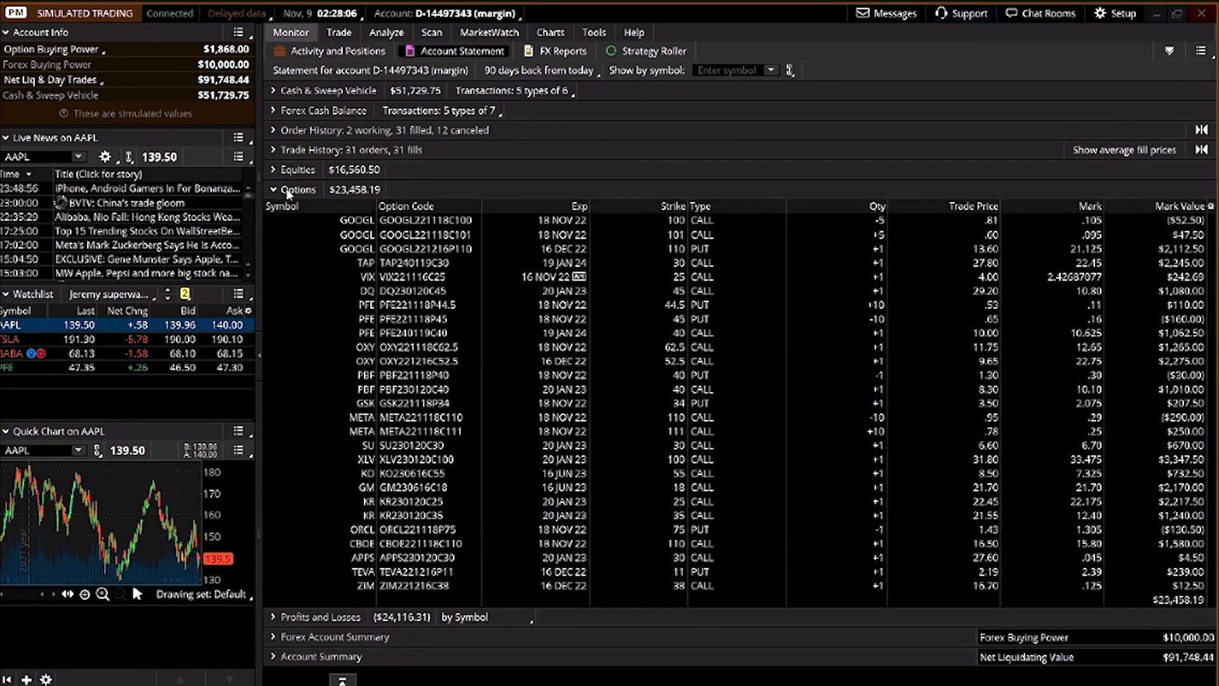
left_click(289, 192)
left_click(296, 210)
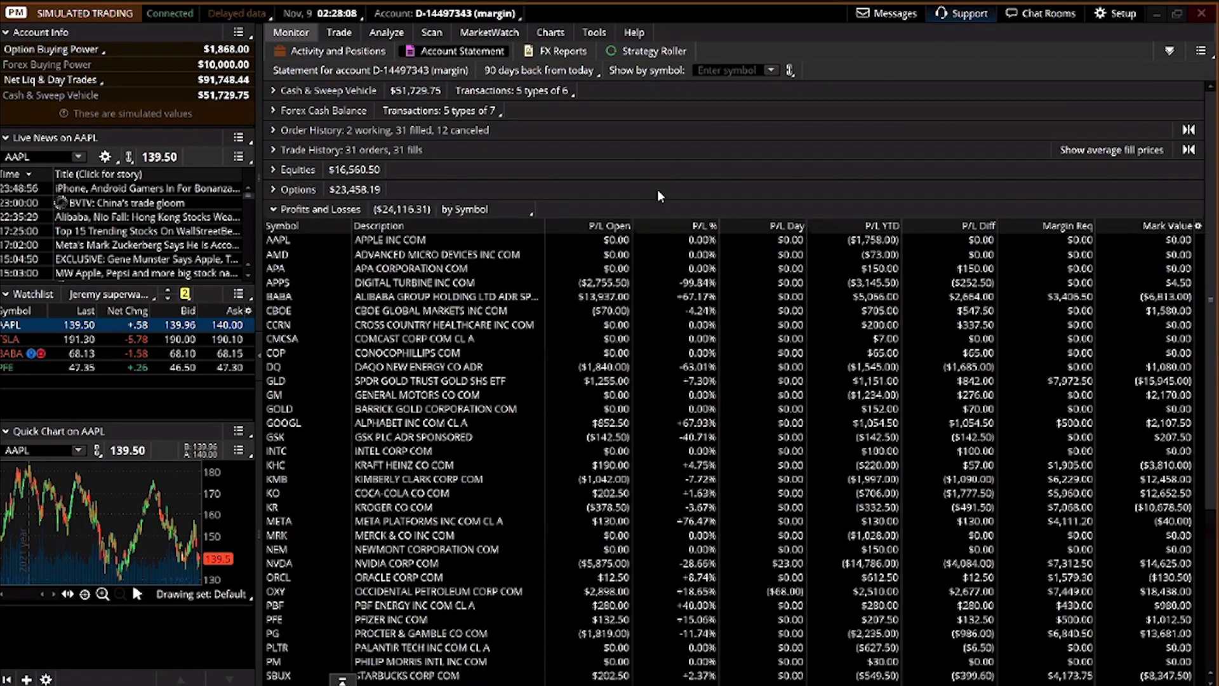
left_click(274, 209)
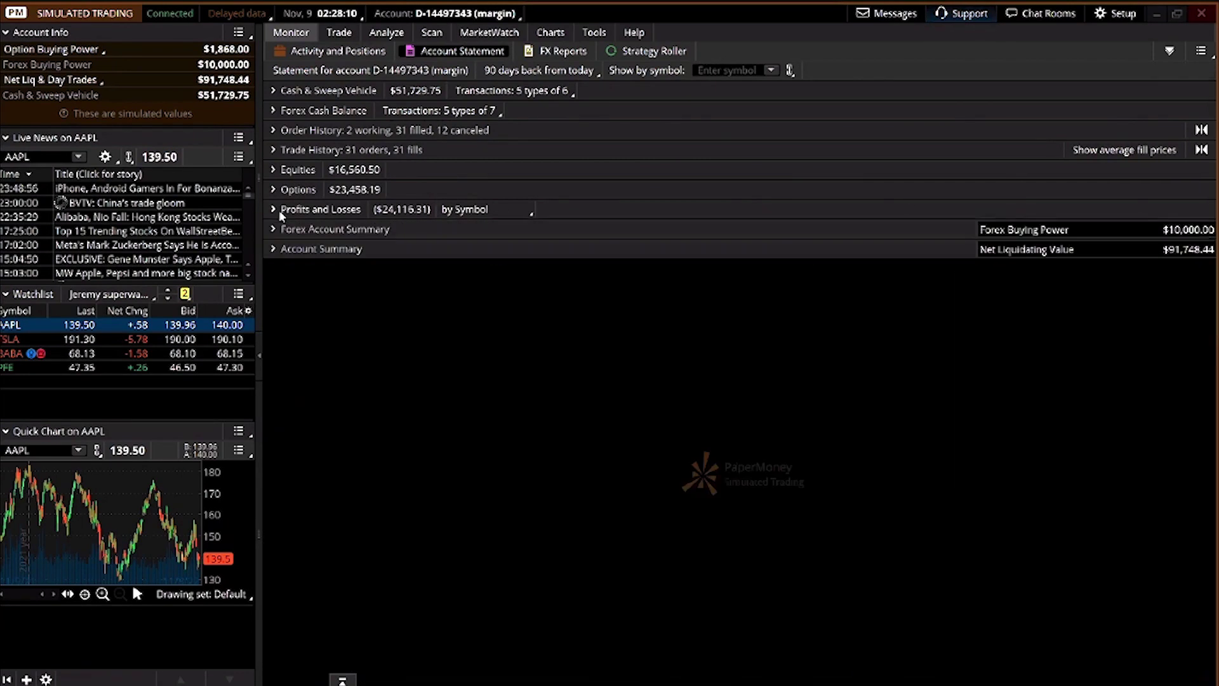
left_click(277, 230)
left_click(276, 230)
left_click(276, 248)
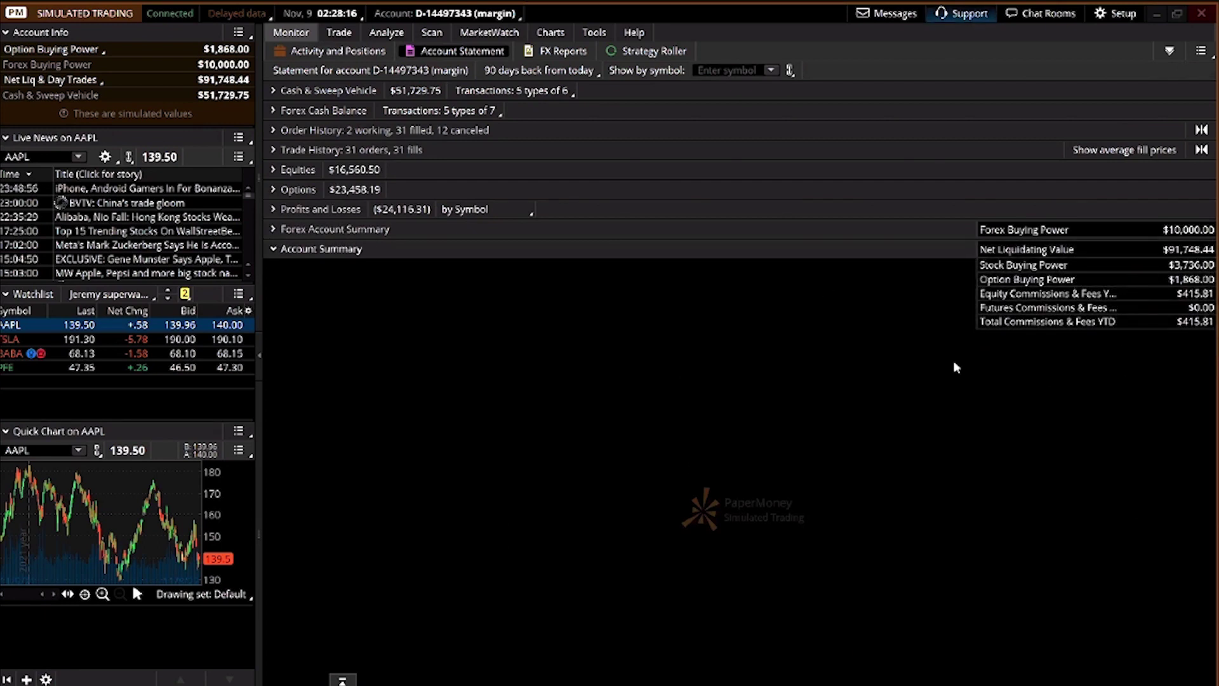
left_click(325, 252)
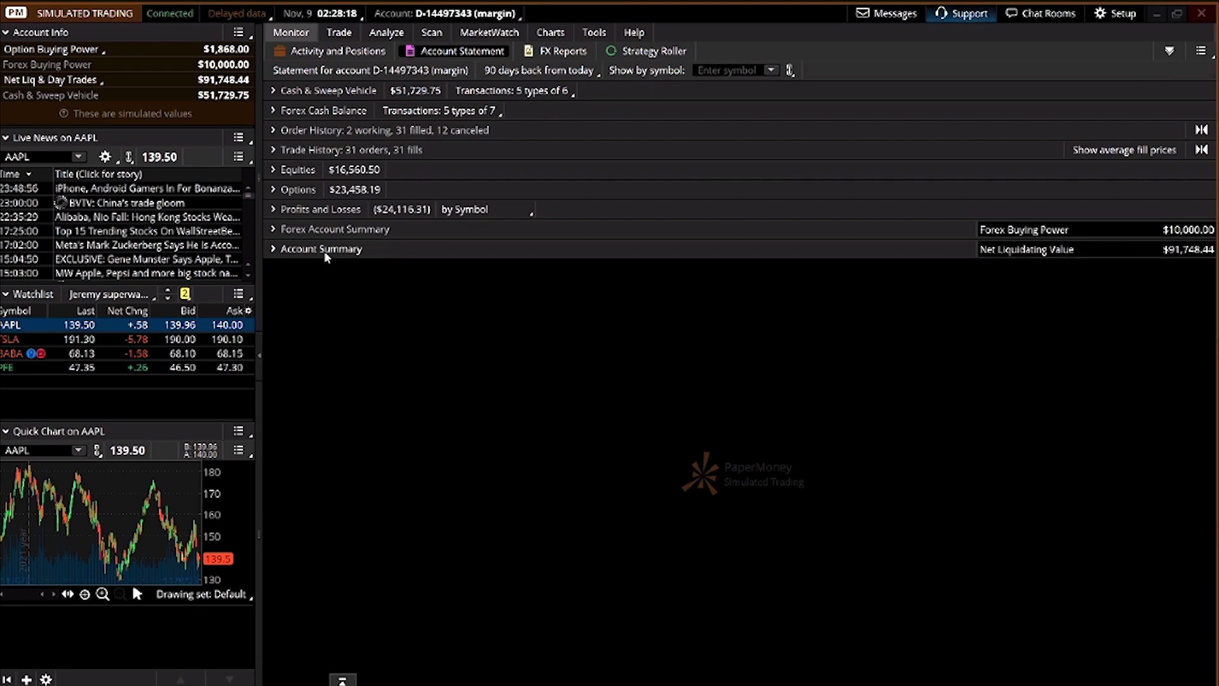
Visit the FX Reports and Strategy Roller pages, ending on Activity and Positions
left_click(577, 55)
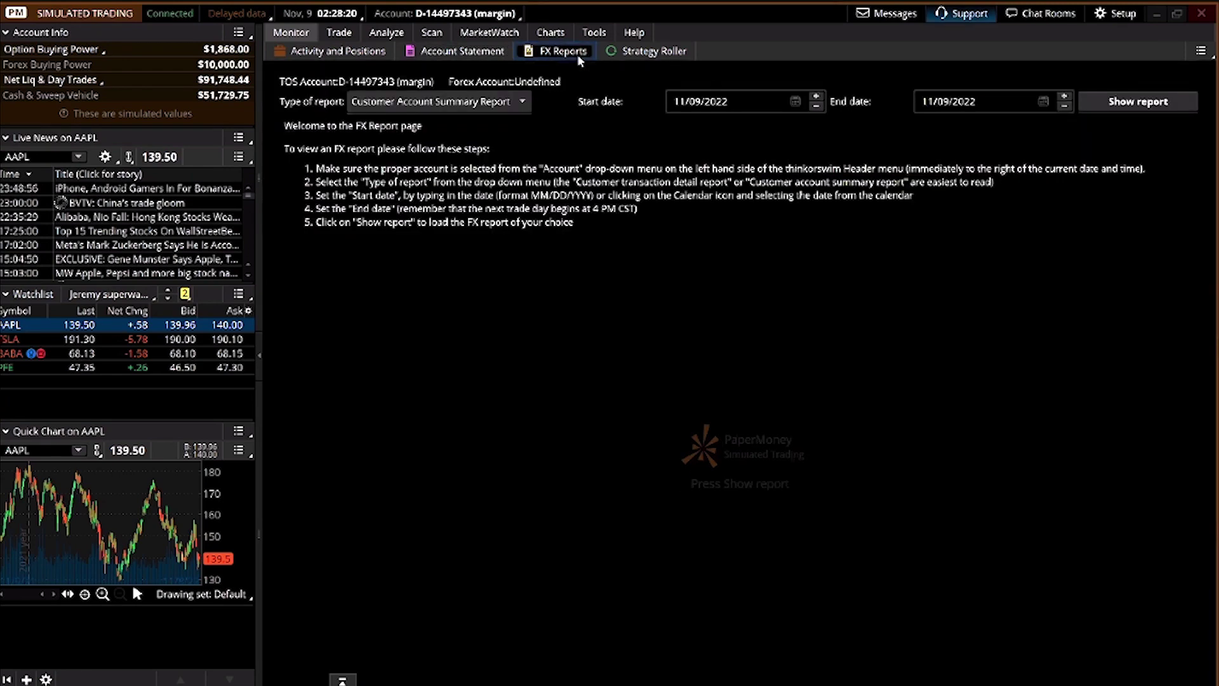
left_click(629, 54)
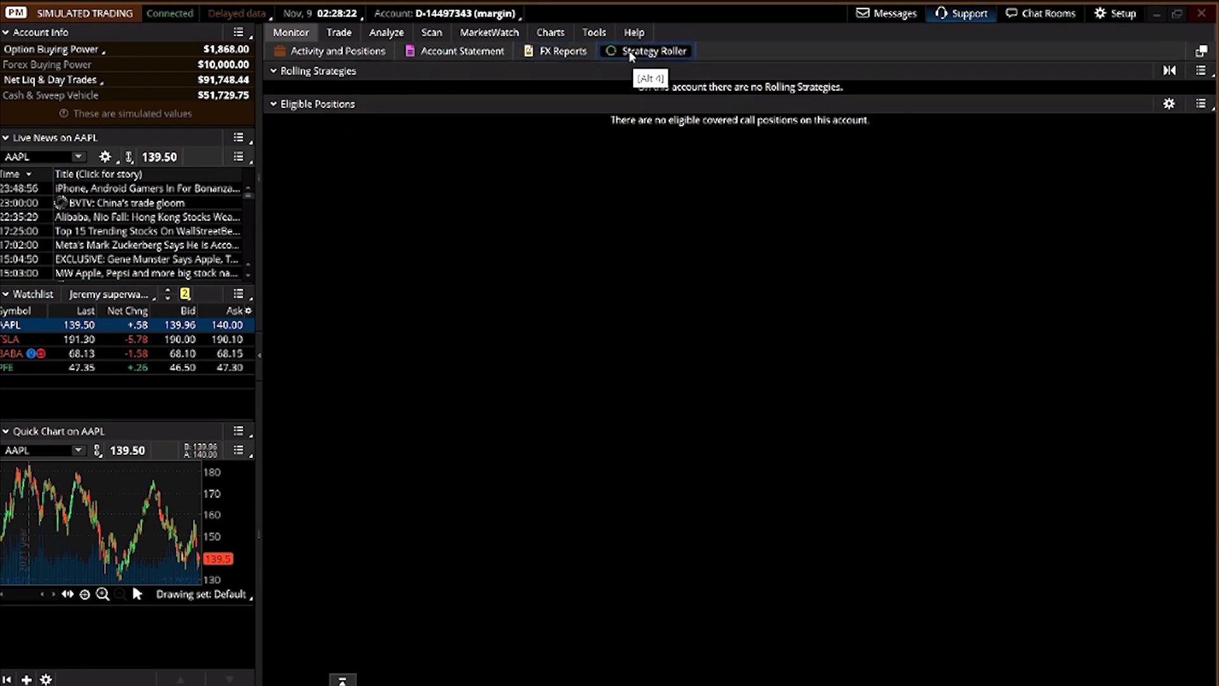
left_click(357, 56)
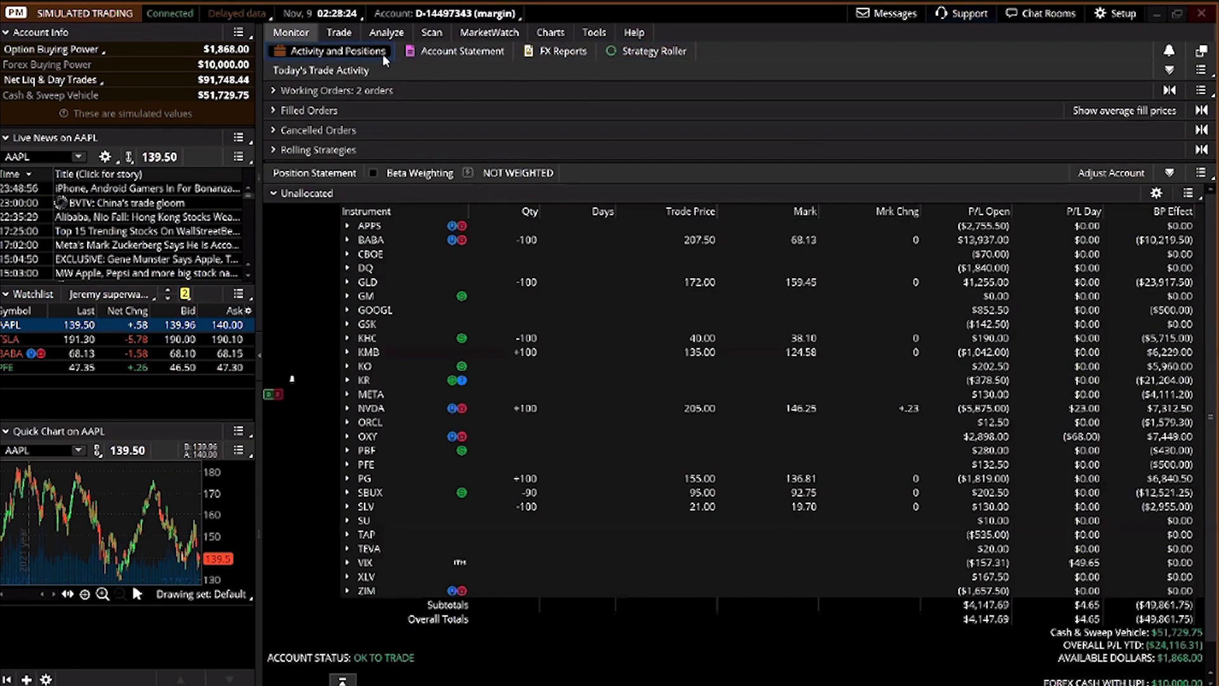
left_click(424, 53)
left_click(343, 54)
Load AAPL on the Trade page to see its 139.50 quote and option chain
left_click(341, 36)
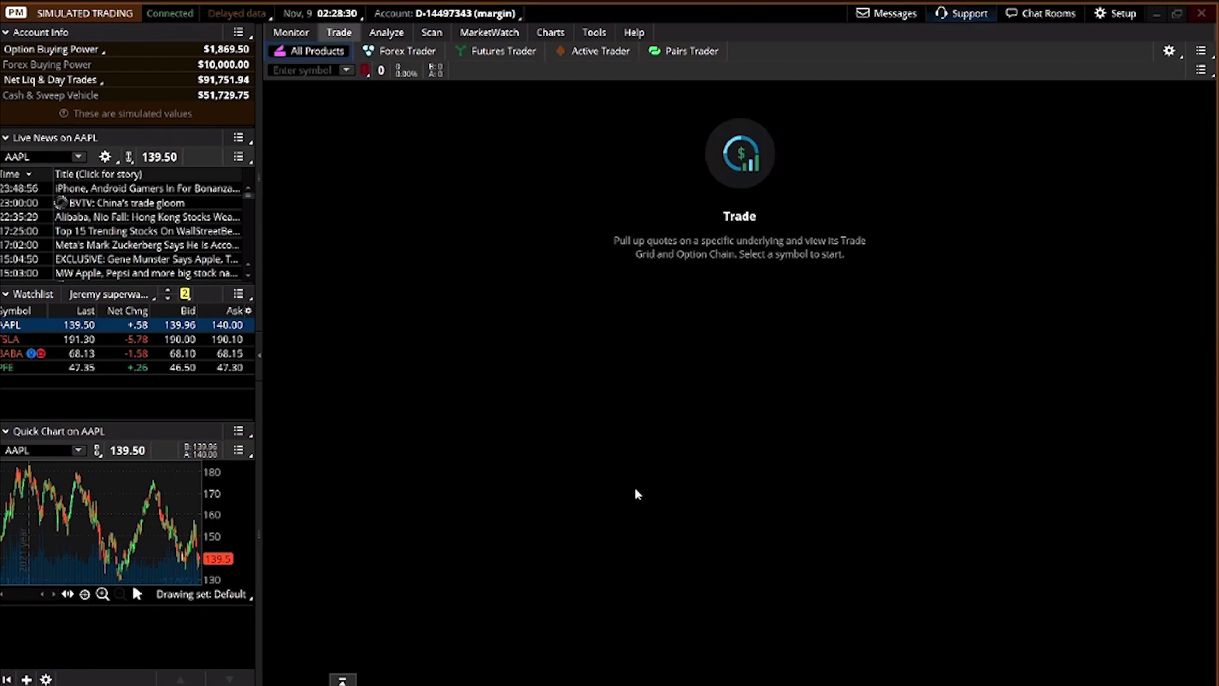
left_click(293, 70)
type("AAPL")
key("Return")
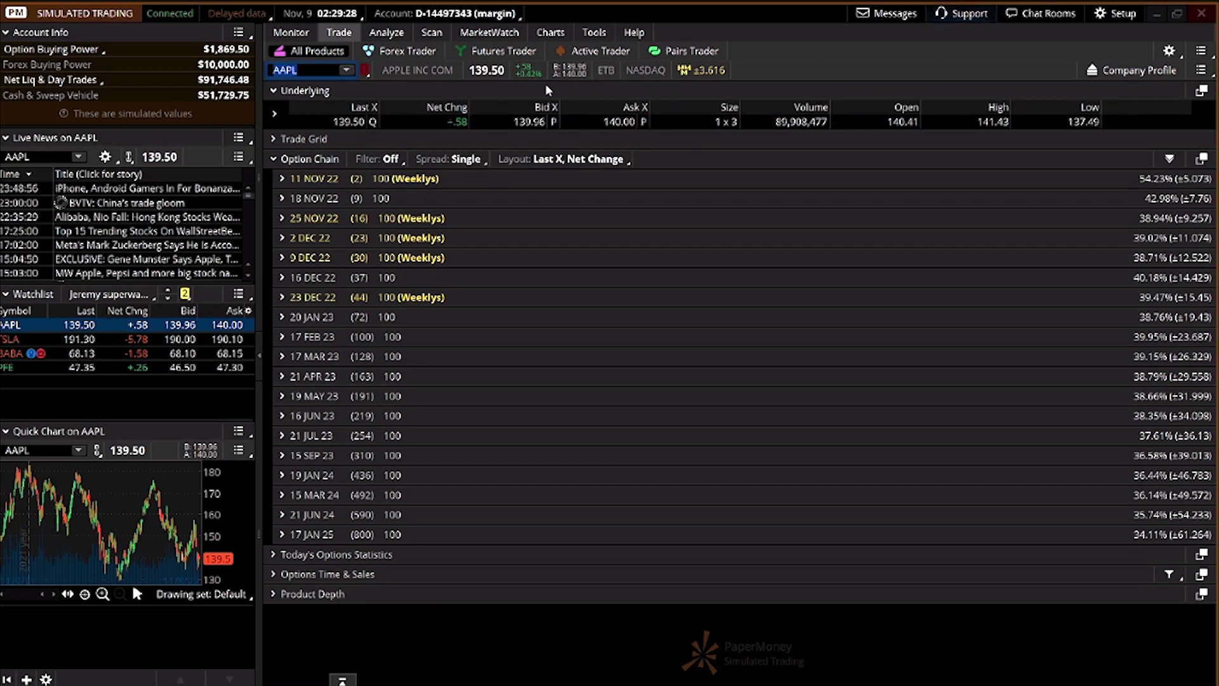
Start an AAPL buy order at the 140.00 ask and raise the quantity to 10 shares
left_click(597, 125)
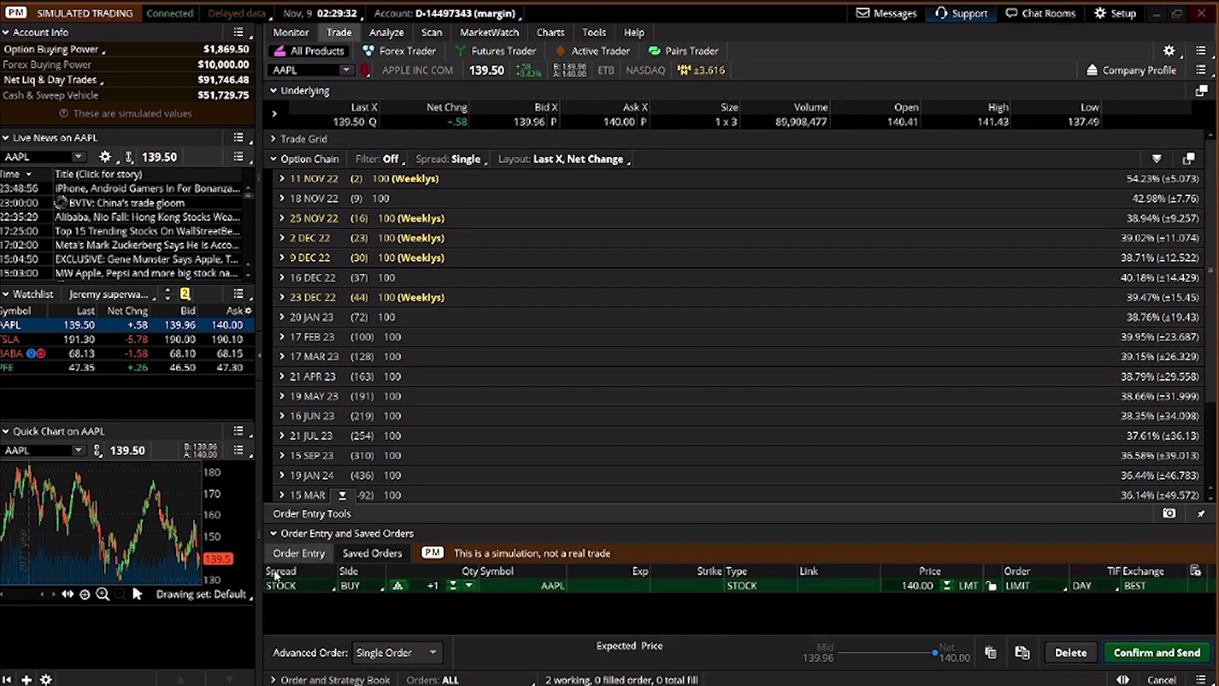
left_click(452, 580)
left_click(452, 580)
left_click(452, 580)
left_click(452, 580)
left_click(452, 580)
left_click(452, 581)
left_click(453, 581)
left_click(452, 581)
left_click(452, 581)
Switch the order type to Market and back to Limit at the 139.96 mid price
left_click(1009, 588)
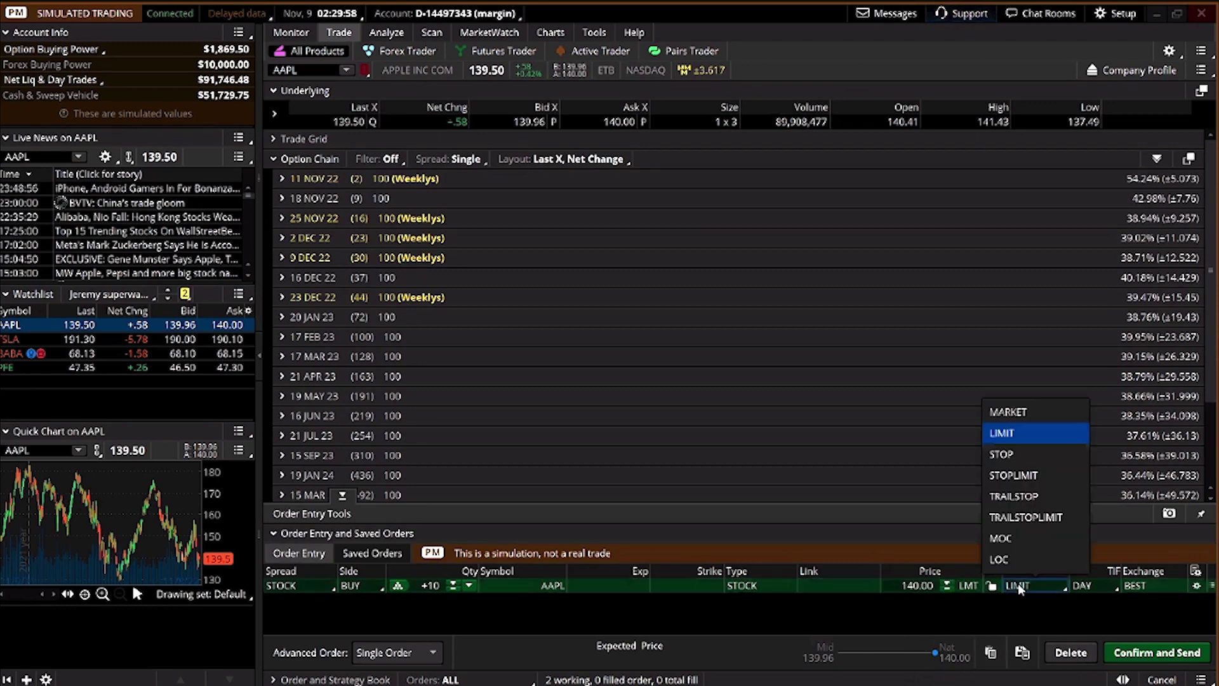
left_click(1034, 413)
left_click(1041, 588)
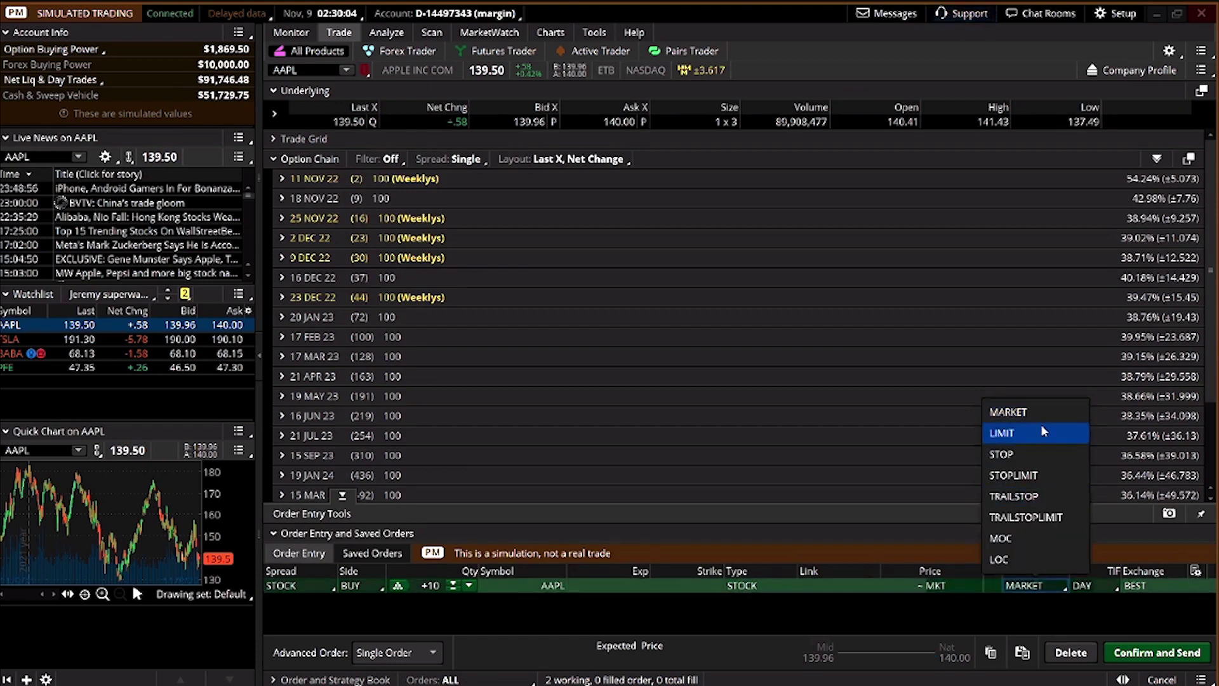
left_click(1040, 431)
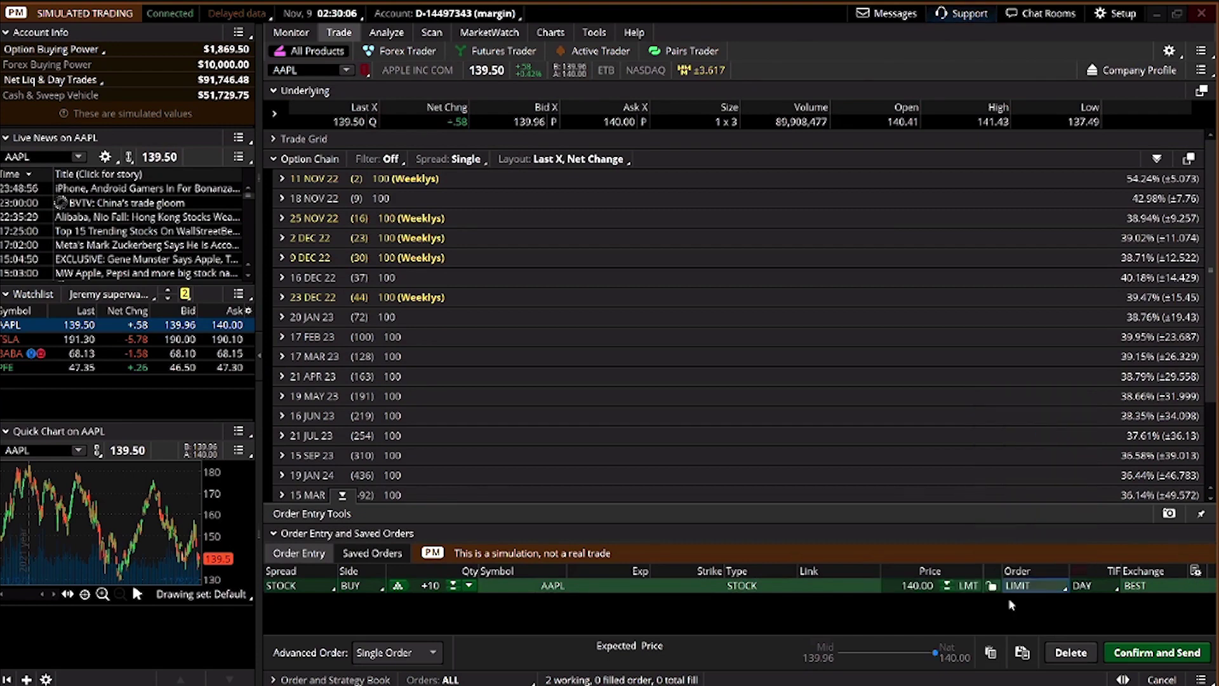
left_click(841, 653)
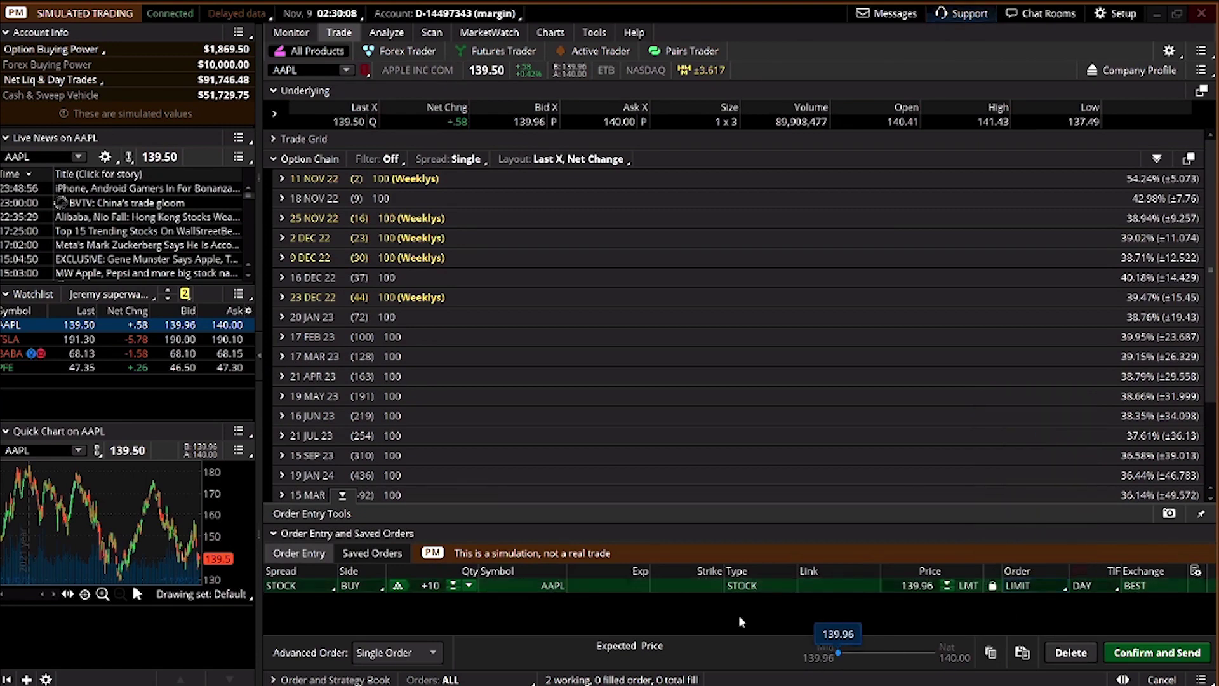
Make the AAPL order good till cancelled with a 120.00 limit price
left_click(1107, 585)
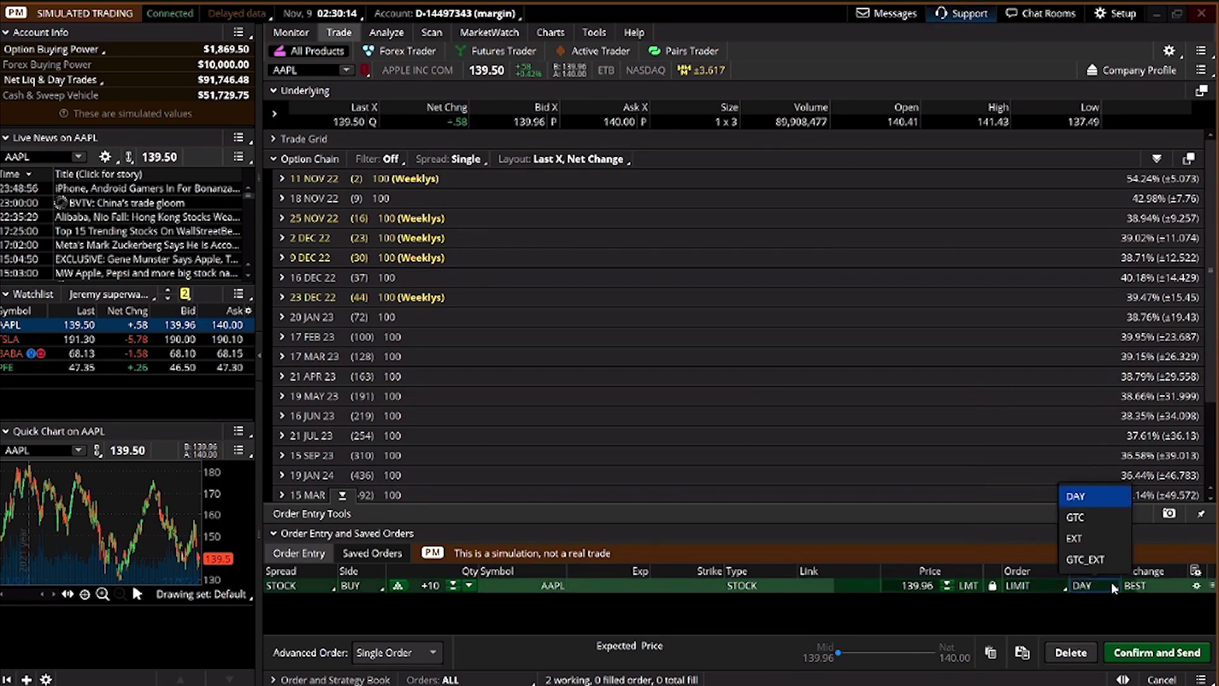
left_click(1091, 517)
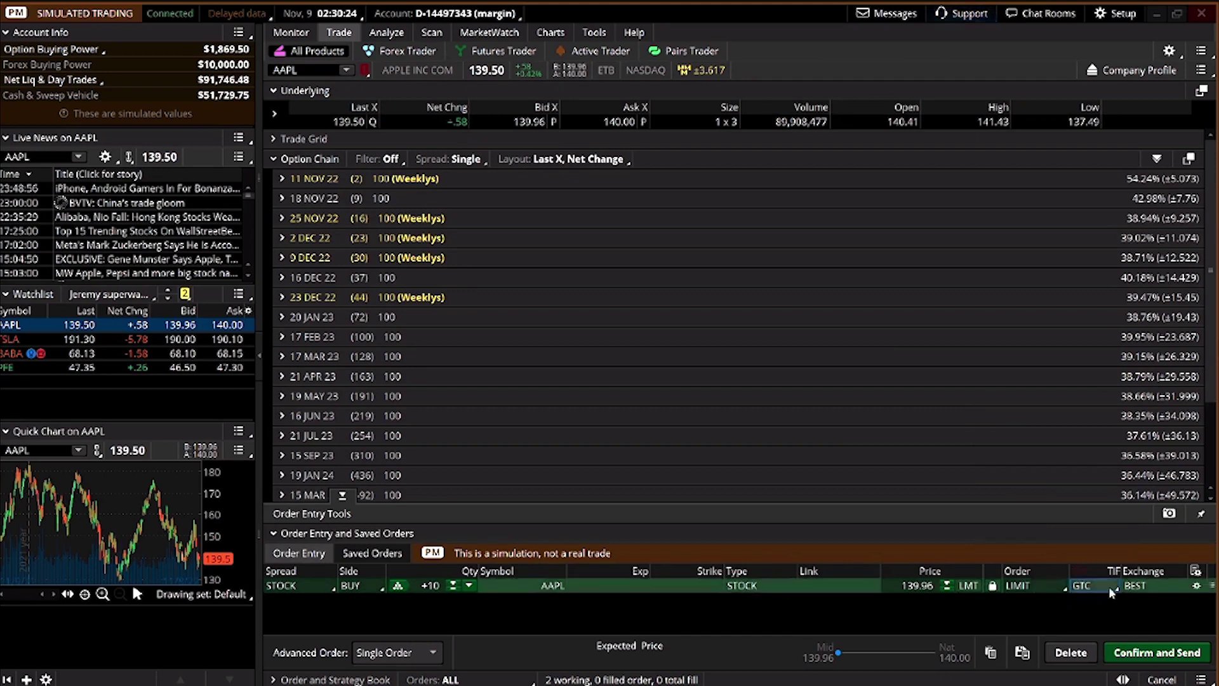
left_click(916, 586)
key("BackSpace")
type("120")
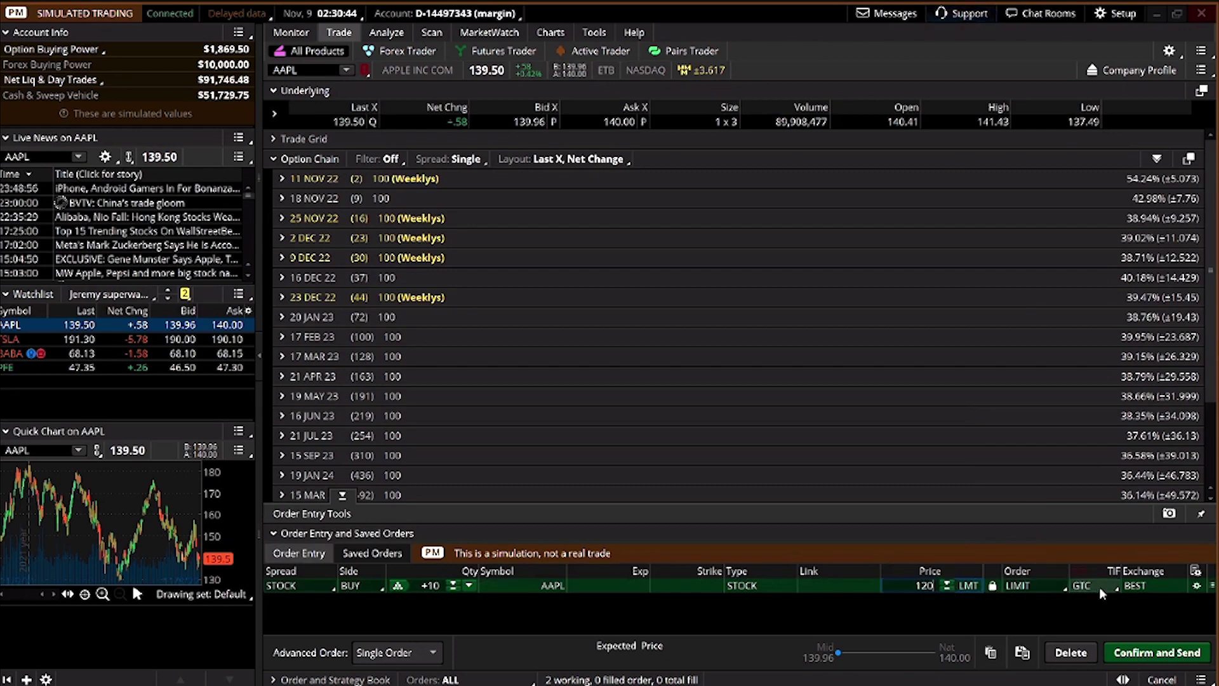
left_click(1136, 588)
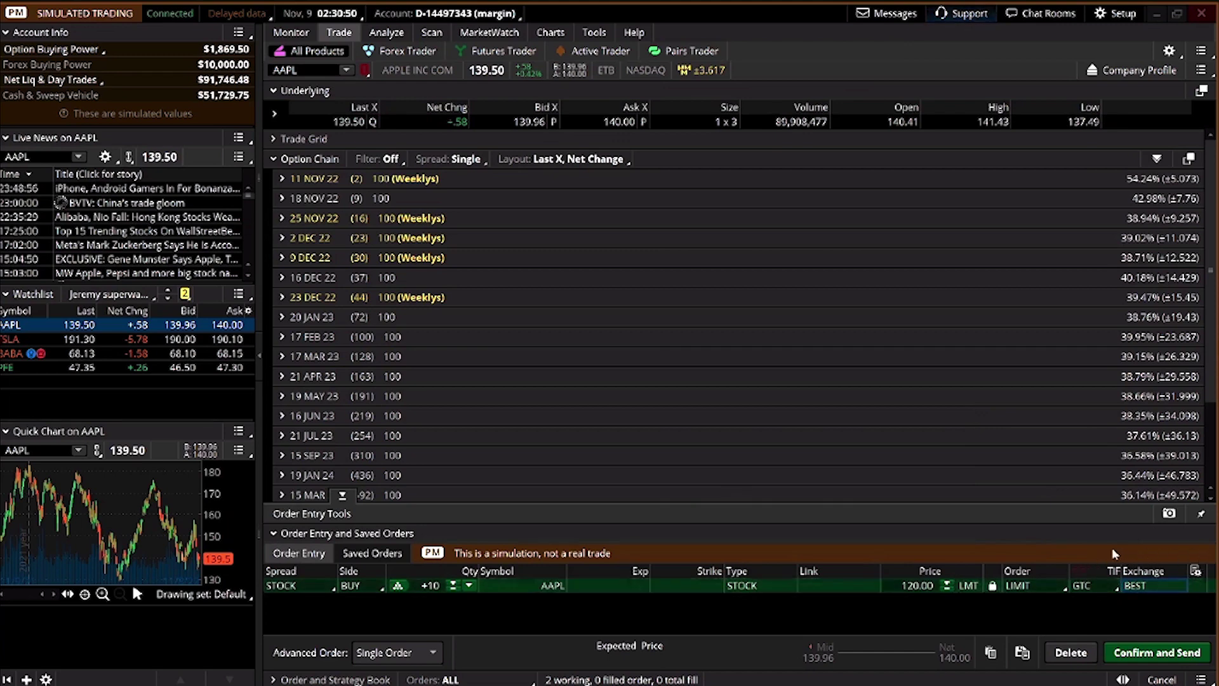
Review the 10-share AAPL buy at 120.00 GTC in the confirmation dialog and send it
left_click(1170, 644)
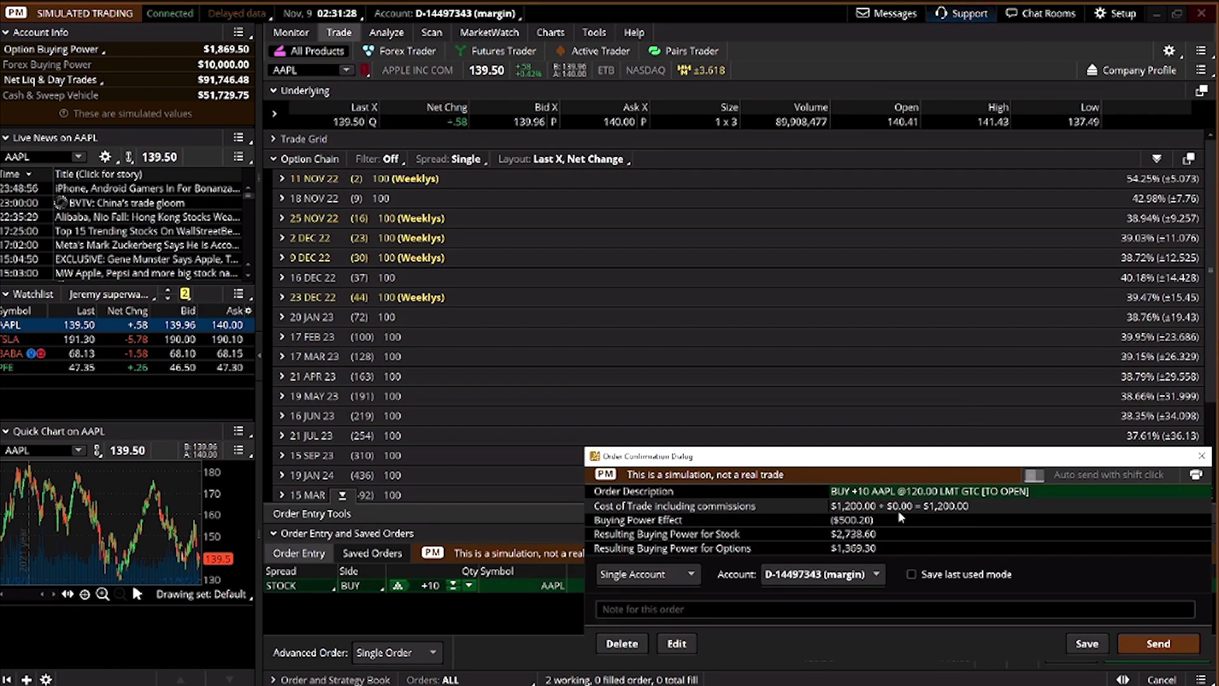
left_click(1153, 638)
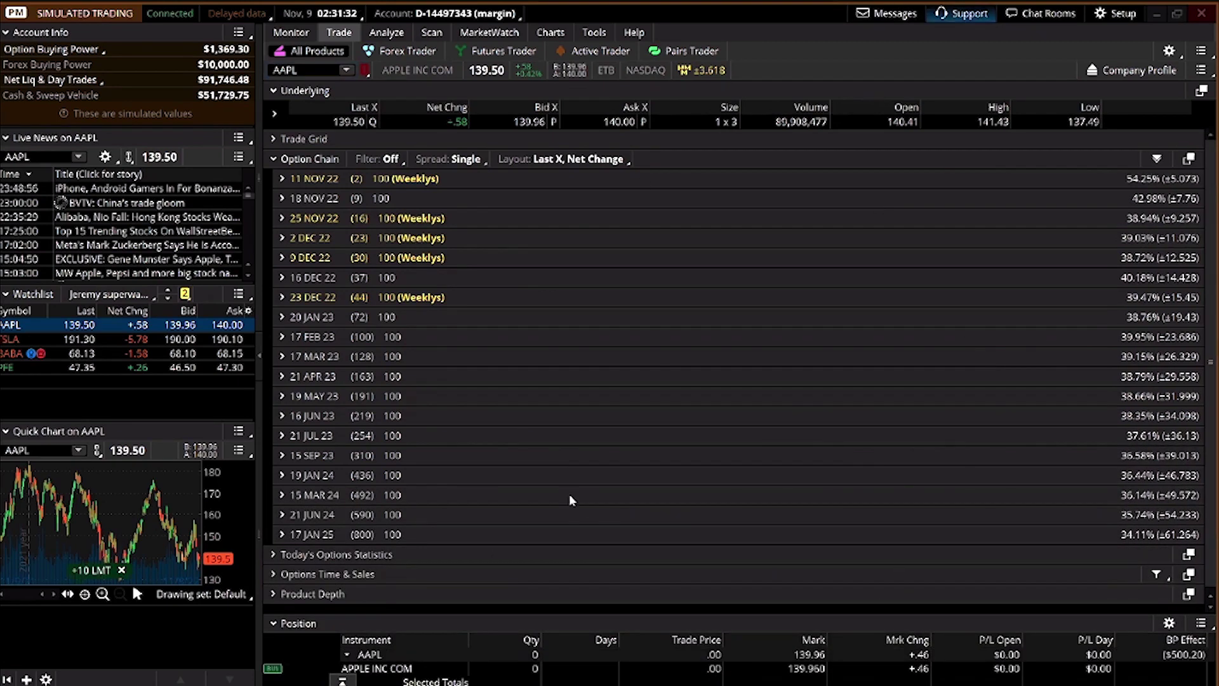
Show Activity and Positions with its three working orders and expand the KMB position row
left_click(298, 36)
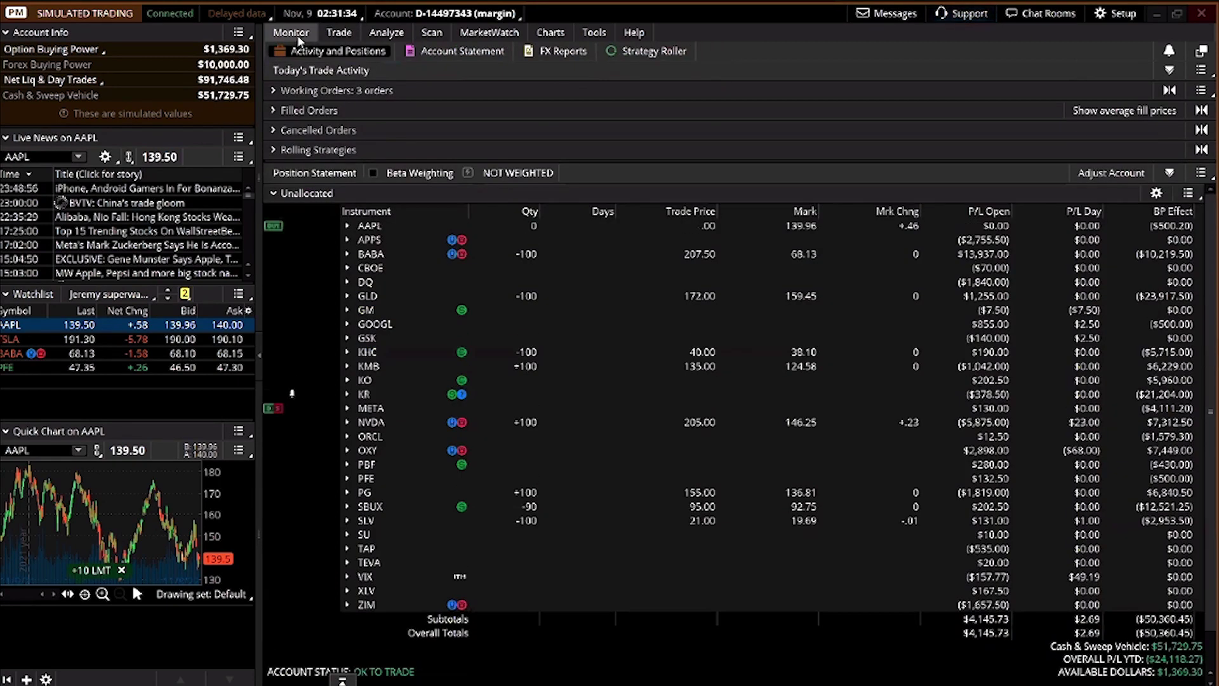
left_click(289, 91)
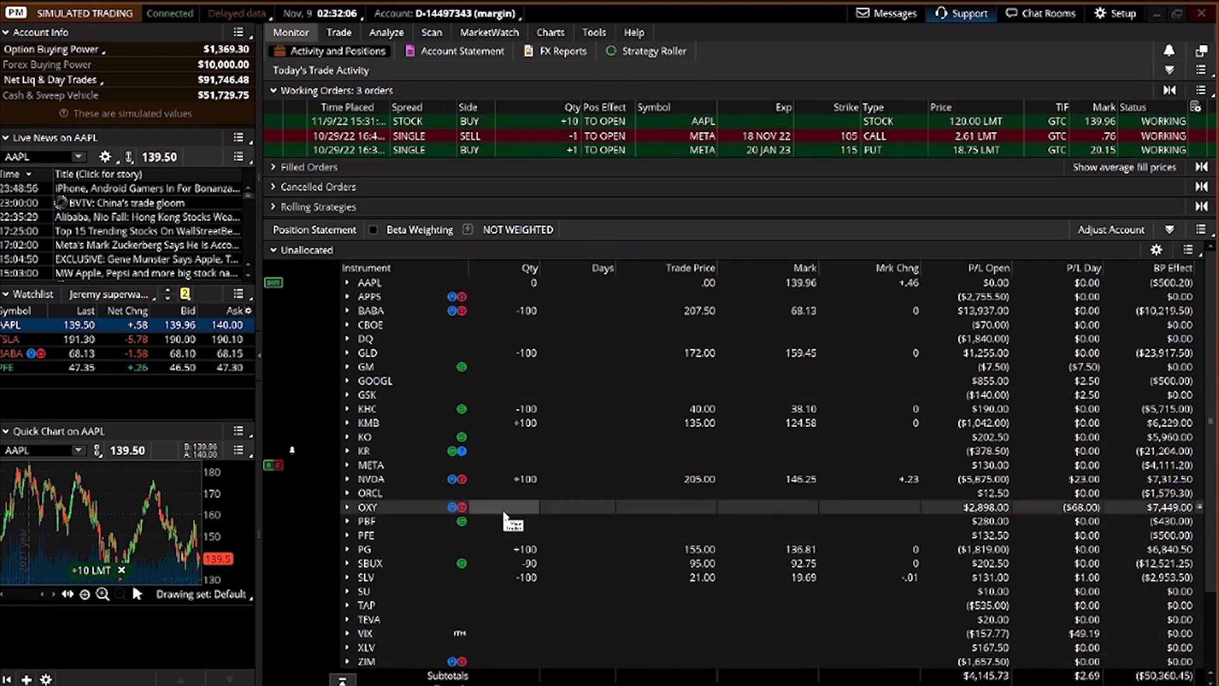
left_click(347, 422)
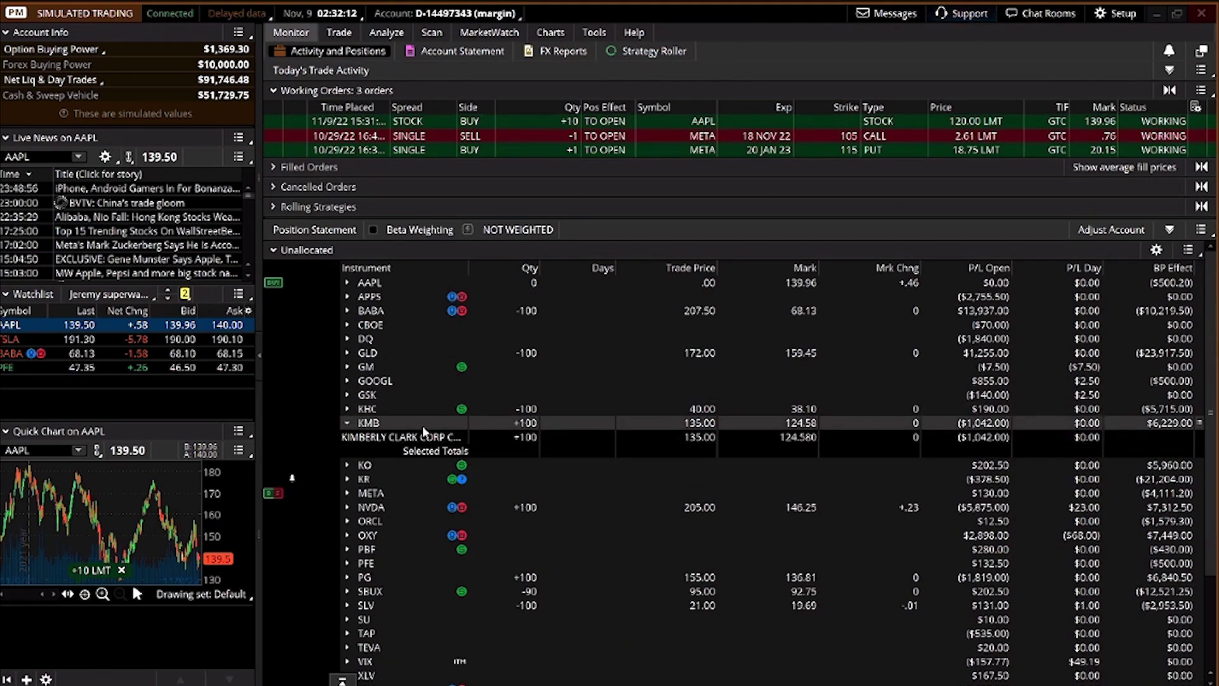
Create a GTC closing order selling 100 KMB at the 124.58 mid price
right_click(484, 428)
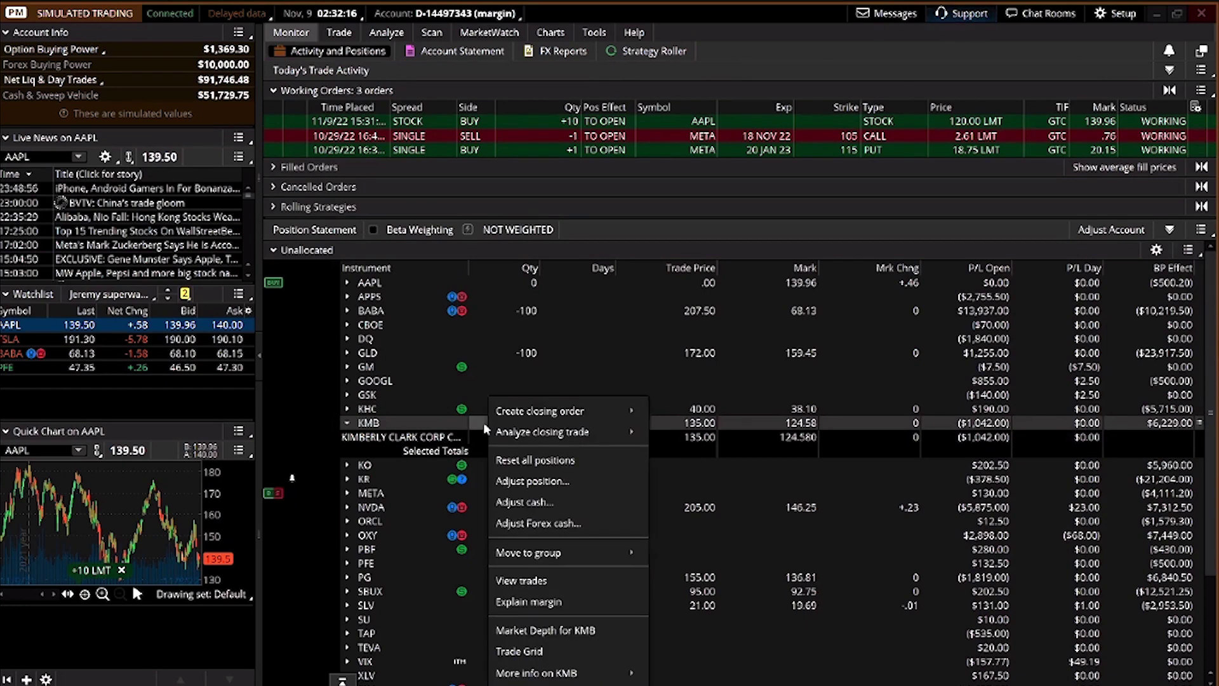
mouse_move(549, 413)
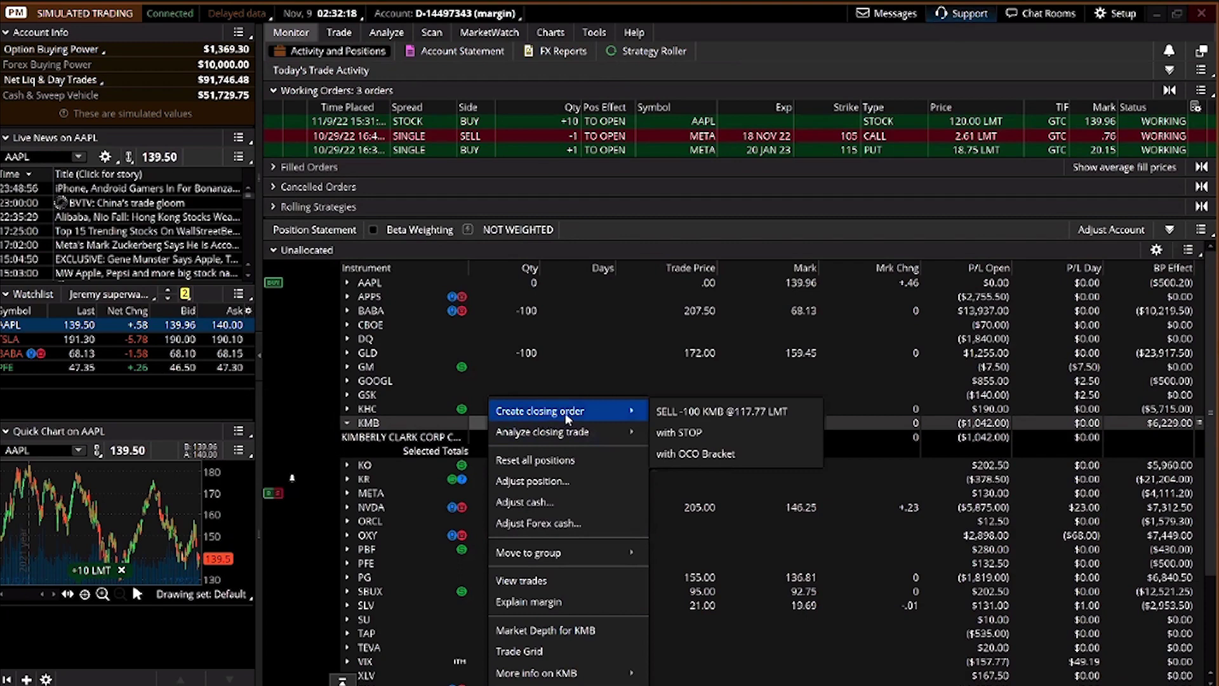
left_click(709, 412)
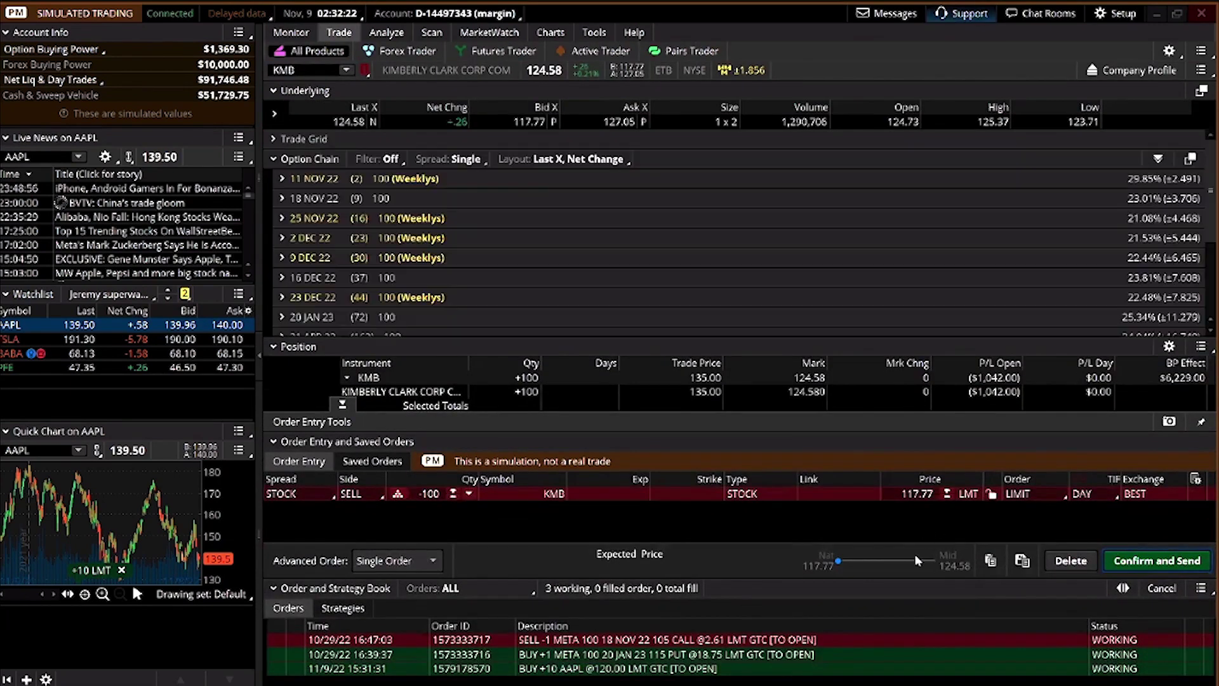
left_click_drag(839, 561, 954, 561)
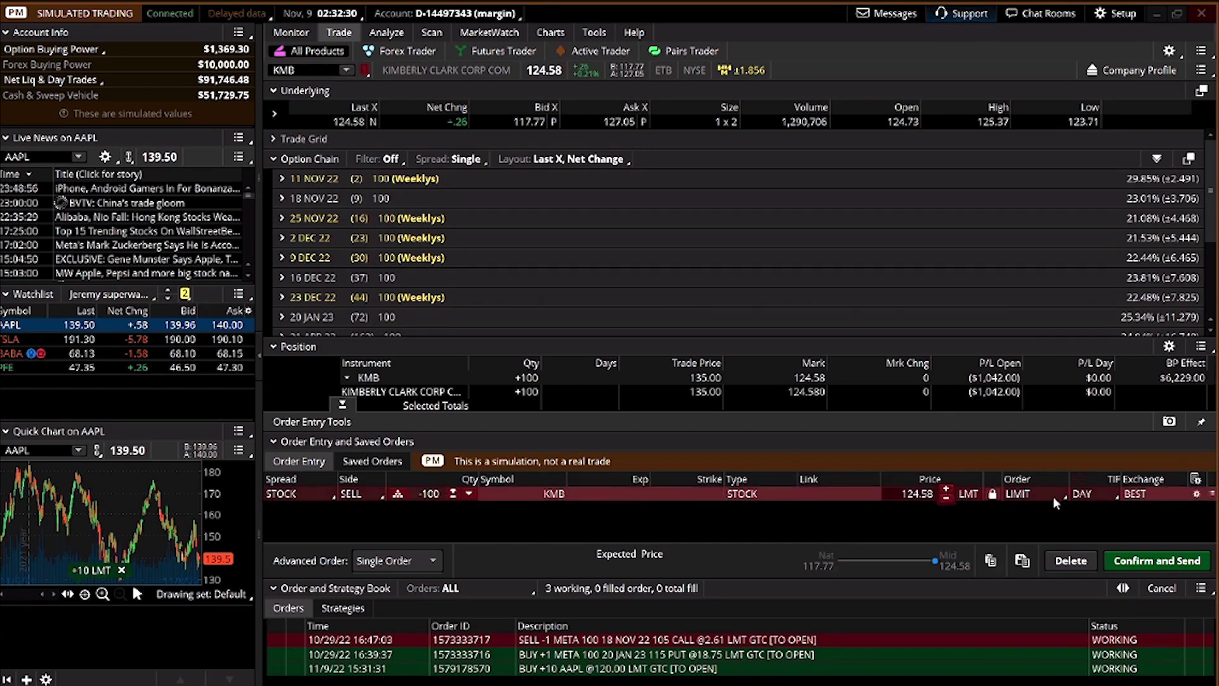
left_click(1111, 494)
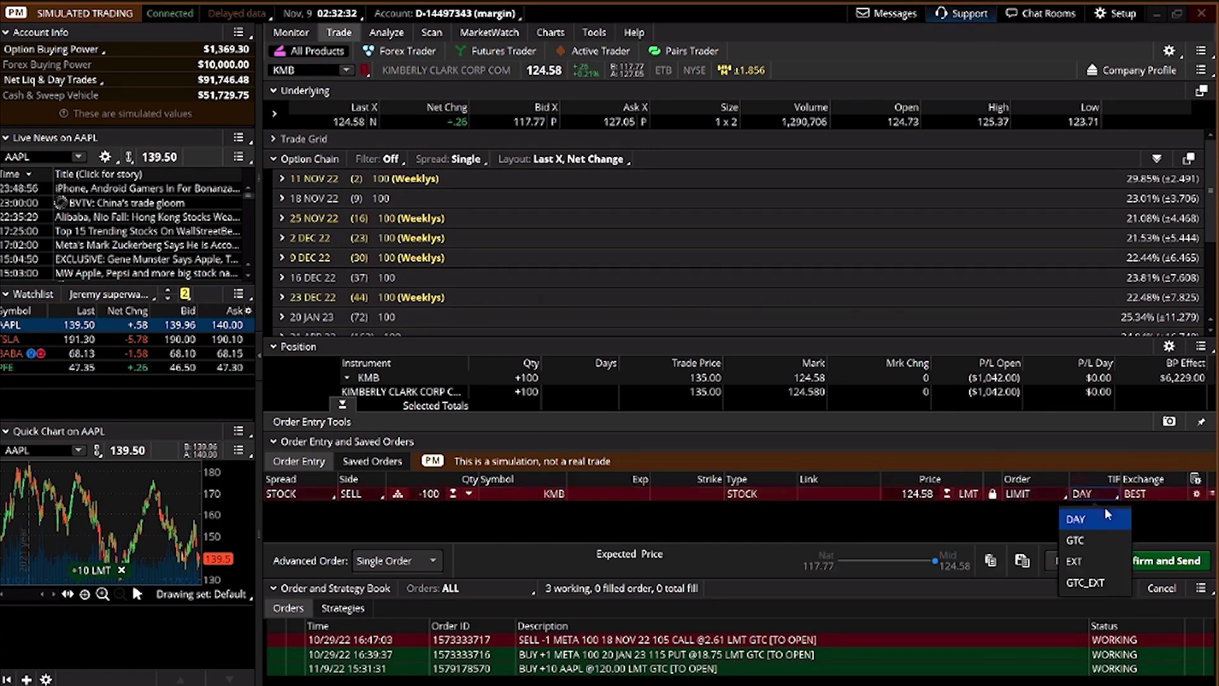
left_click(1091, 541)
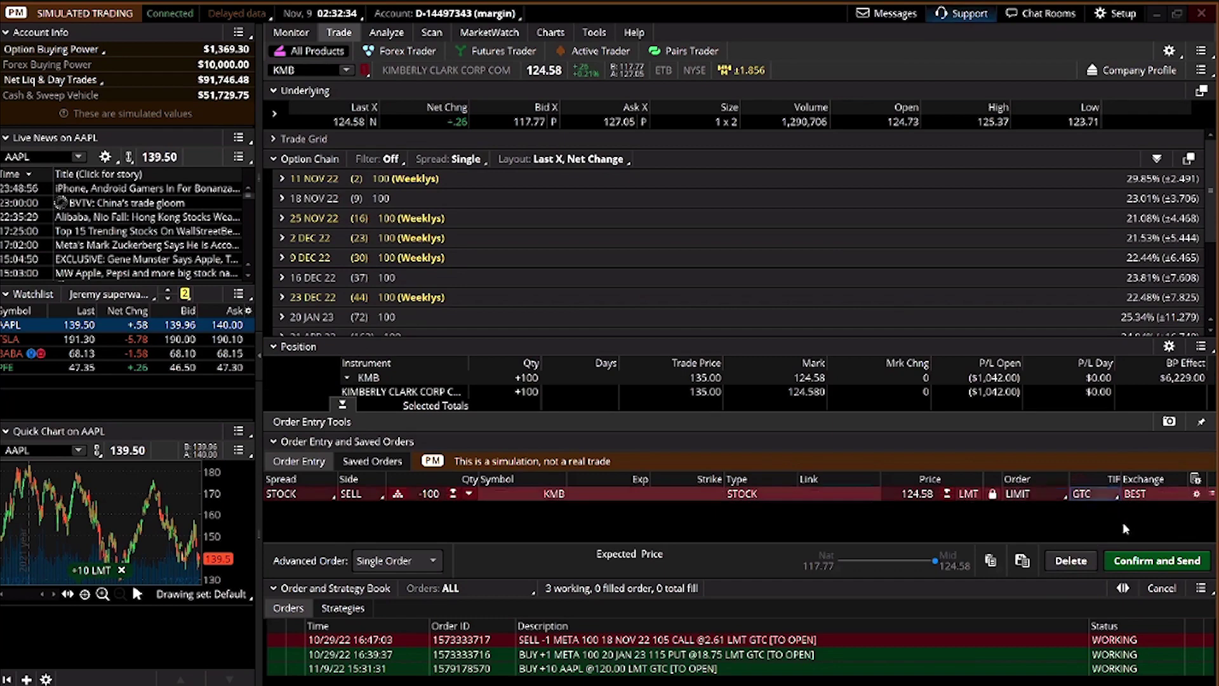
Confirm and send the KMB closing order, then return to Activity and Positions
left_click(1157, 560)
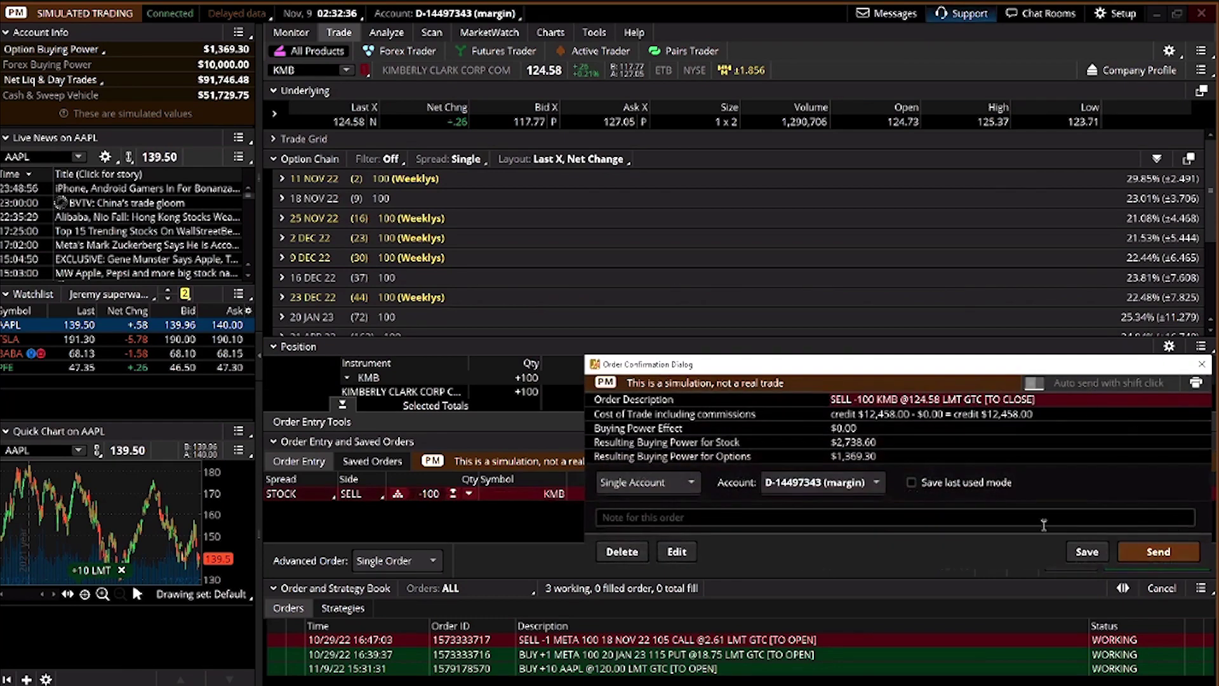
left_click(1157, 551)
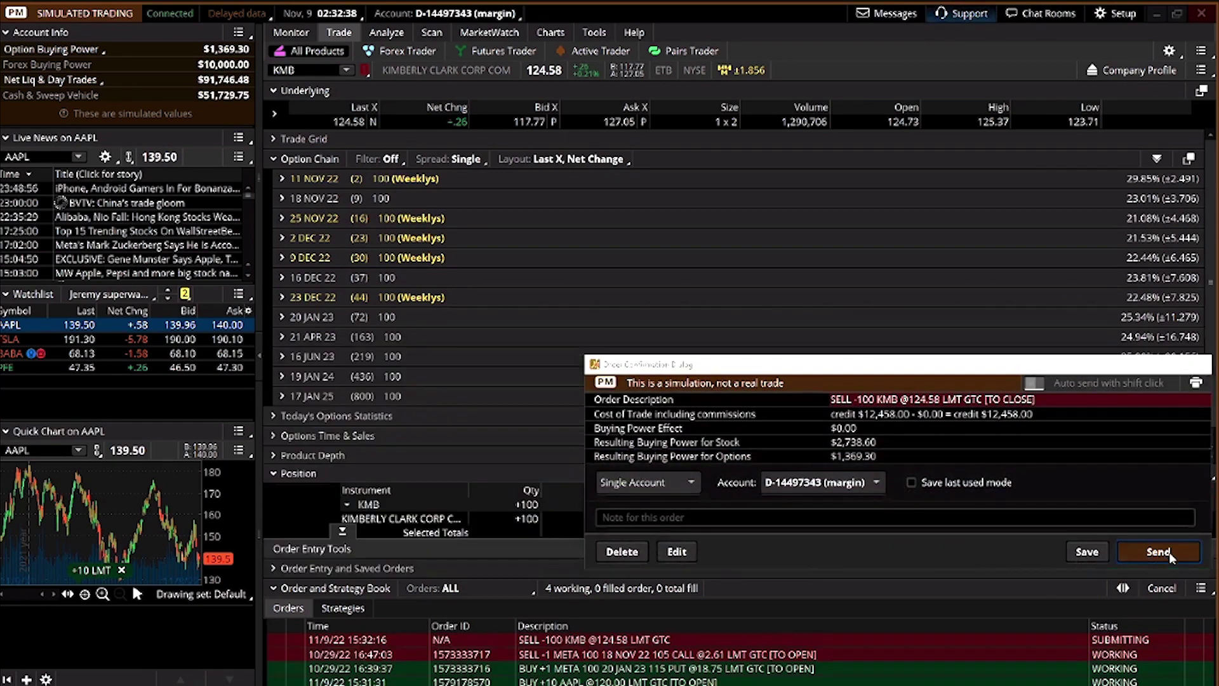
left_click(337, 55)
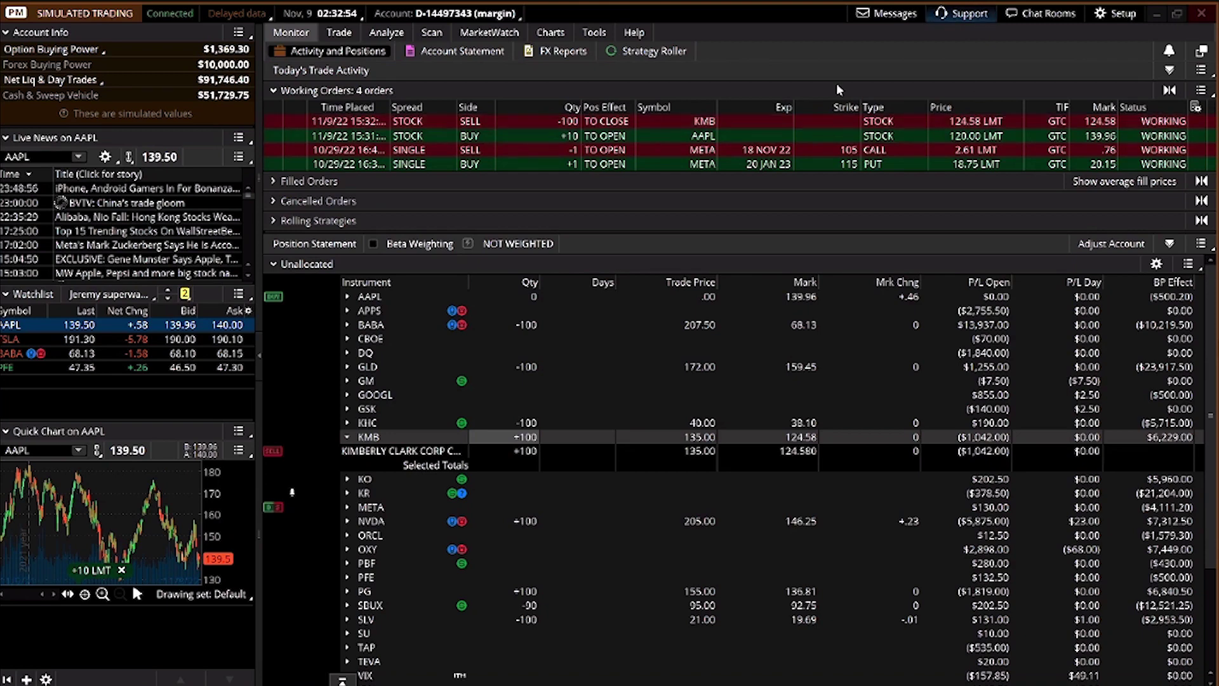
Go to the Trade page, then to the Analyze section's empty Add Simulated Trades page
left_click(344, 35)
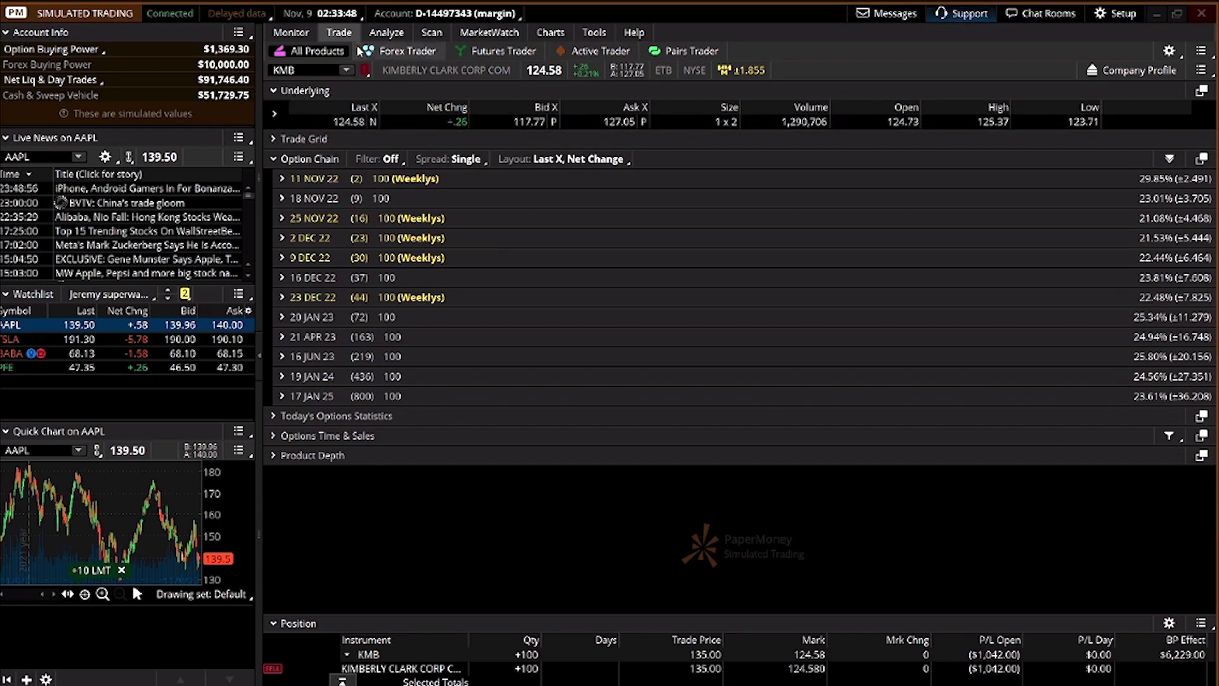
left_click(377, 33)
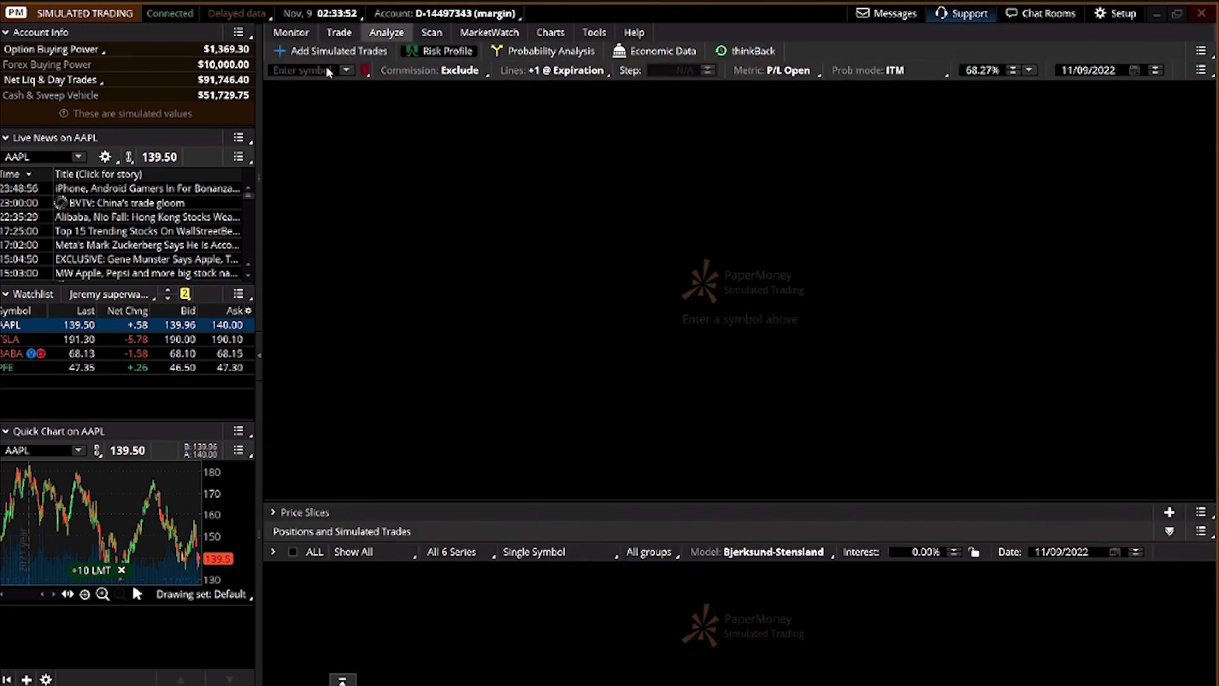
Load AAPL, add a simulated 1-share buy at 140.00, and view its Risk Profile chart
left_click(333, 52)
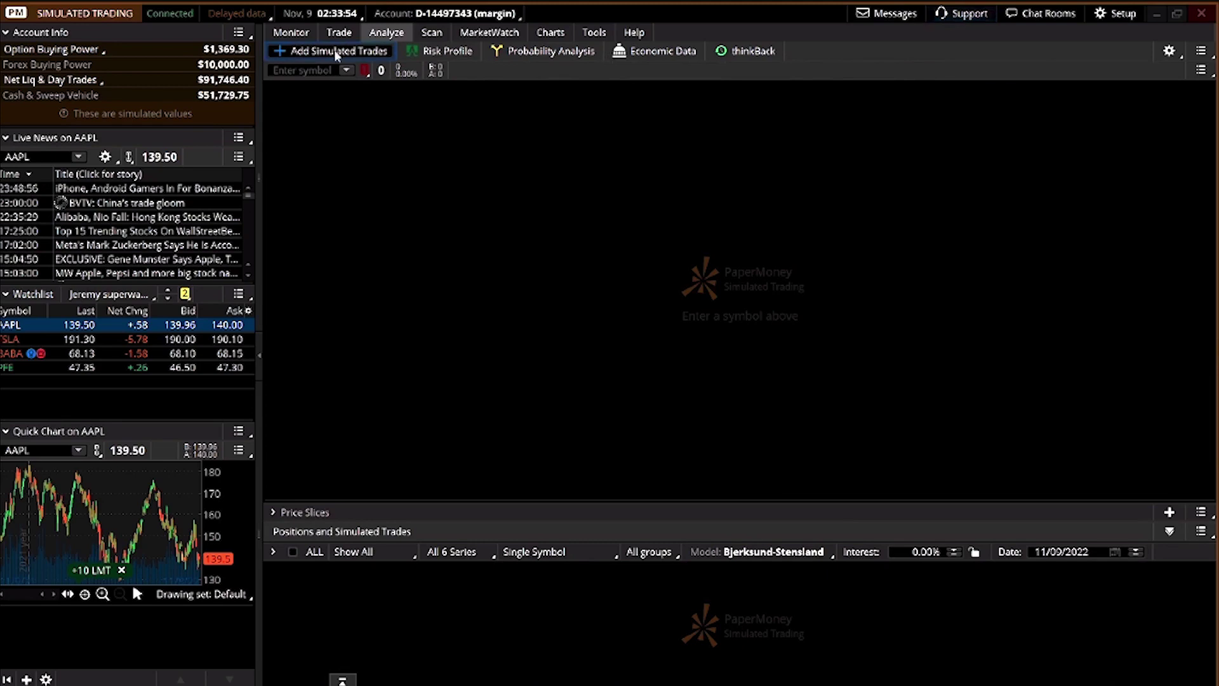
left_click(298, 68)
type("AAPL")
key("Return")
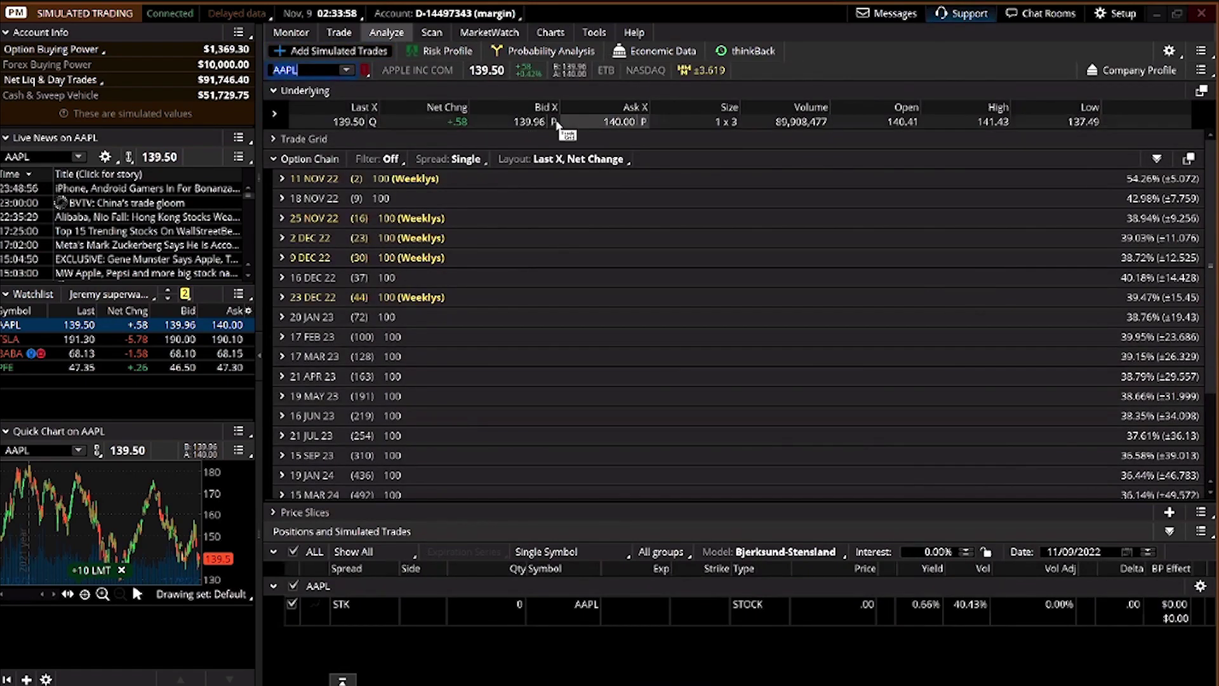
left_click(606, 122)
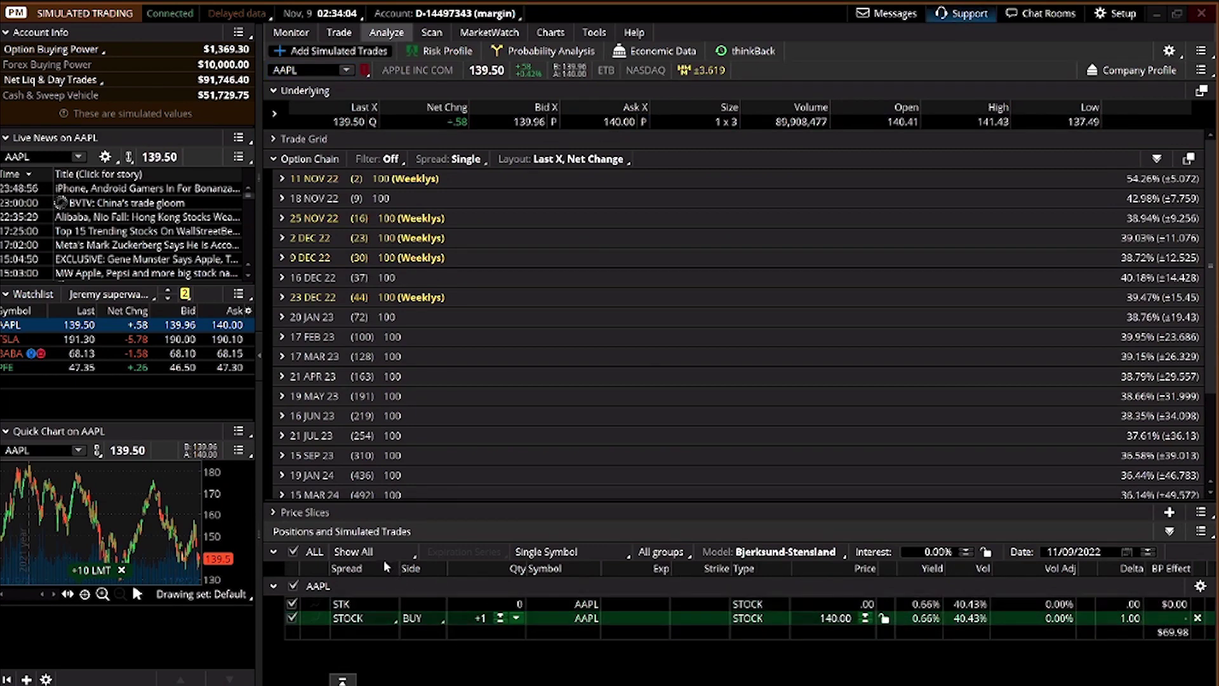
left_click(439, 52)
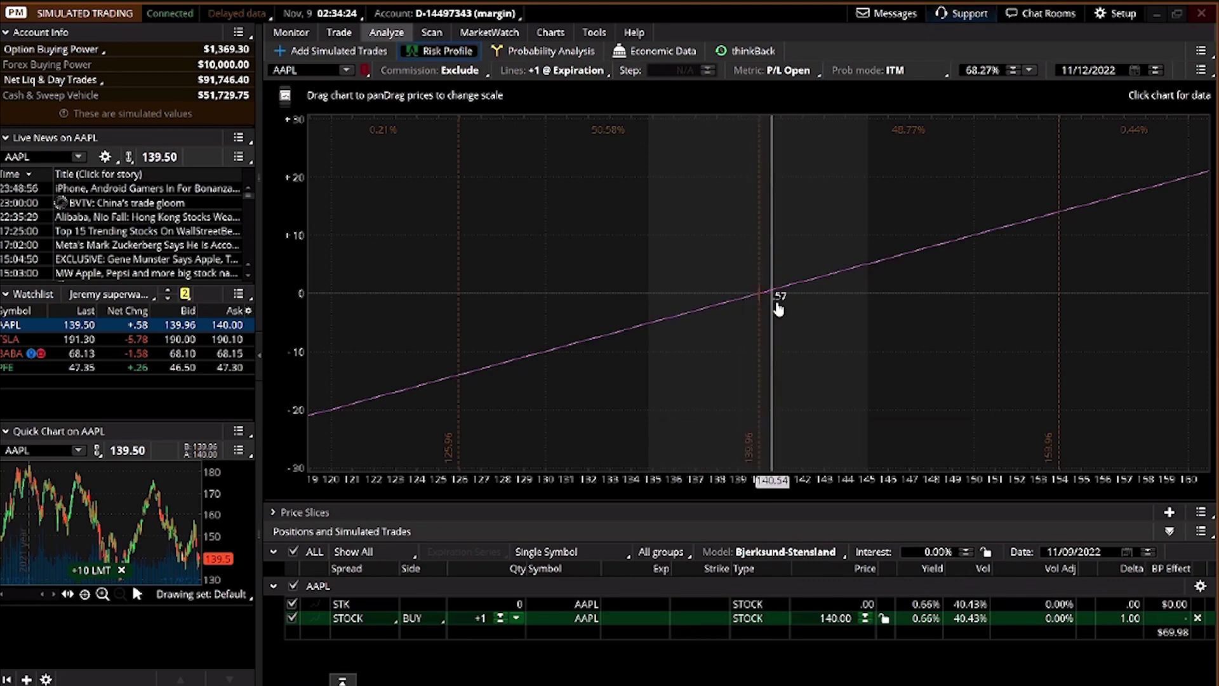
mouse_move(473, 41)
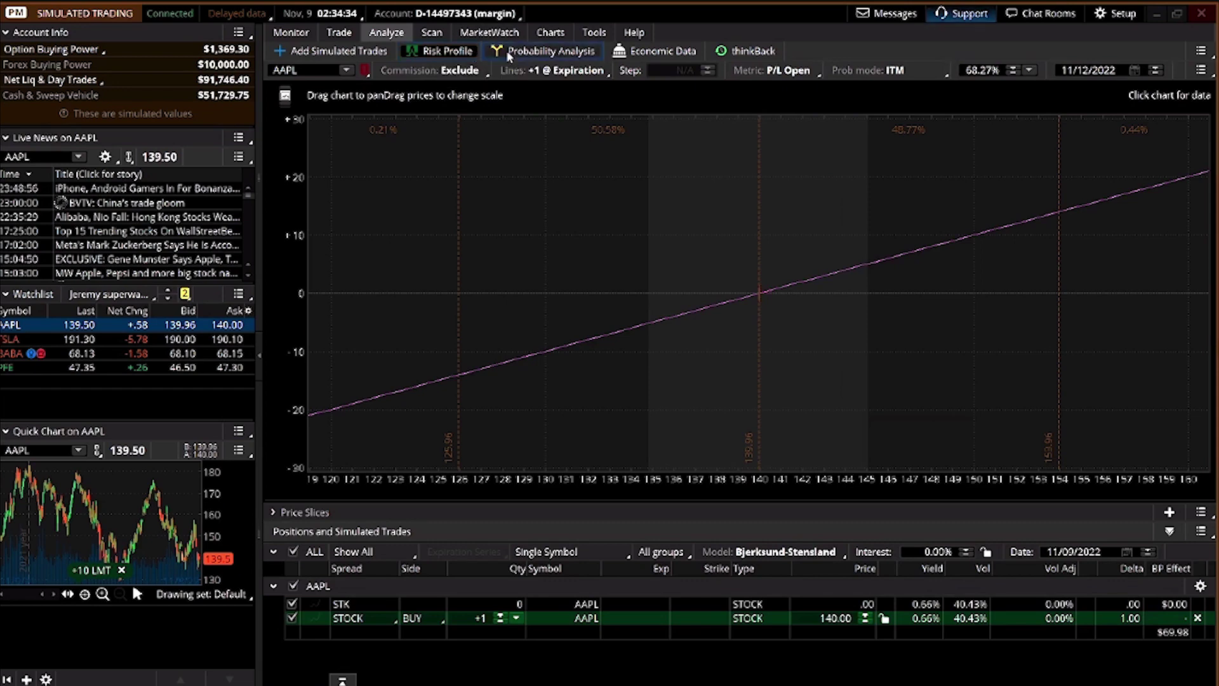
Browse Probability Analysis, Economic Data and thinkBack, then open the Spread Hacker scan
left_click(509, 57)
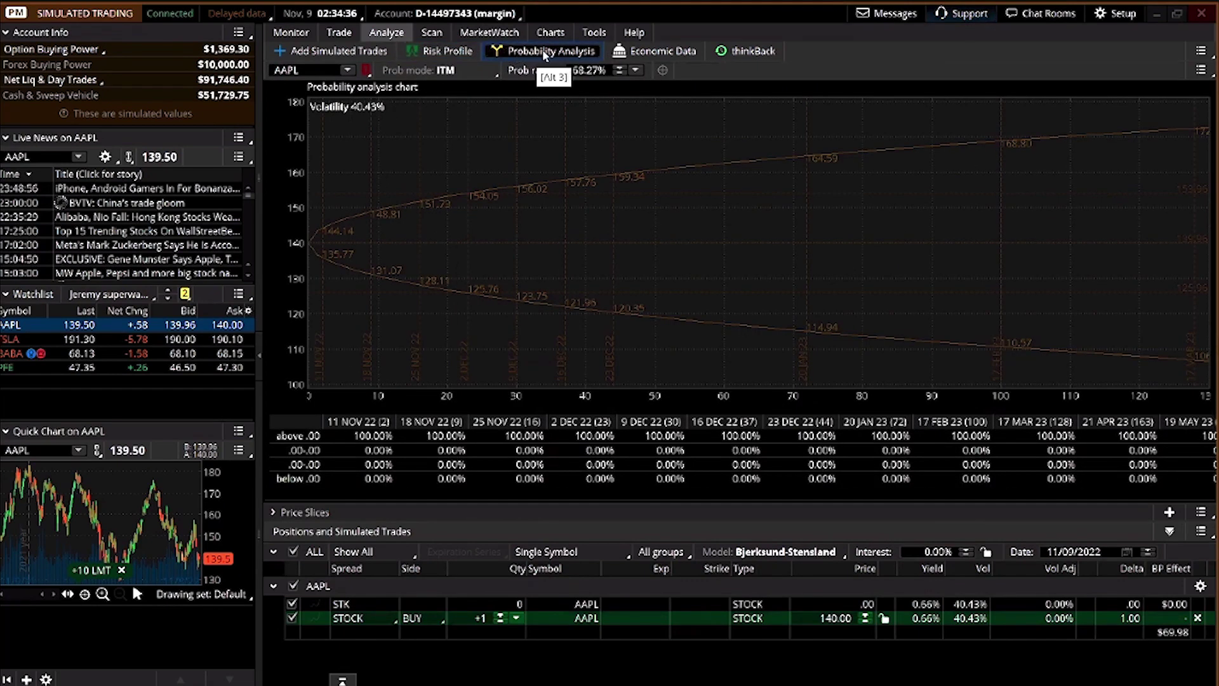
left_click(633, 51)
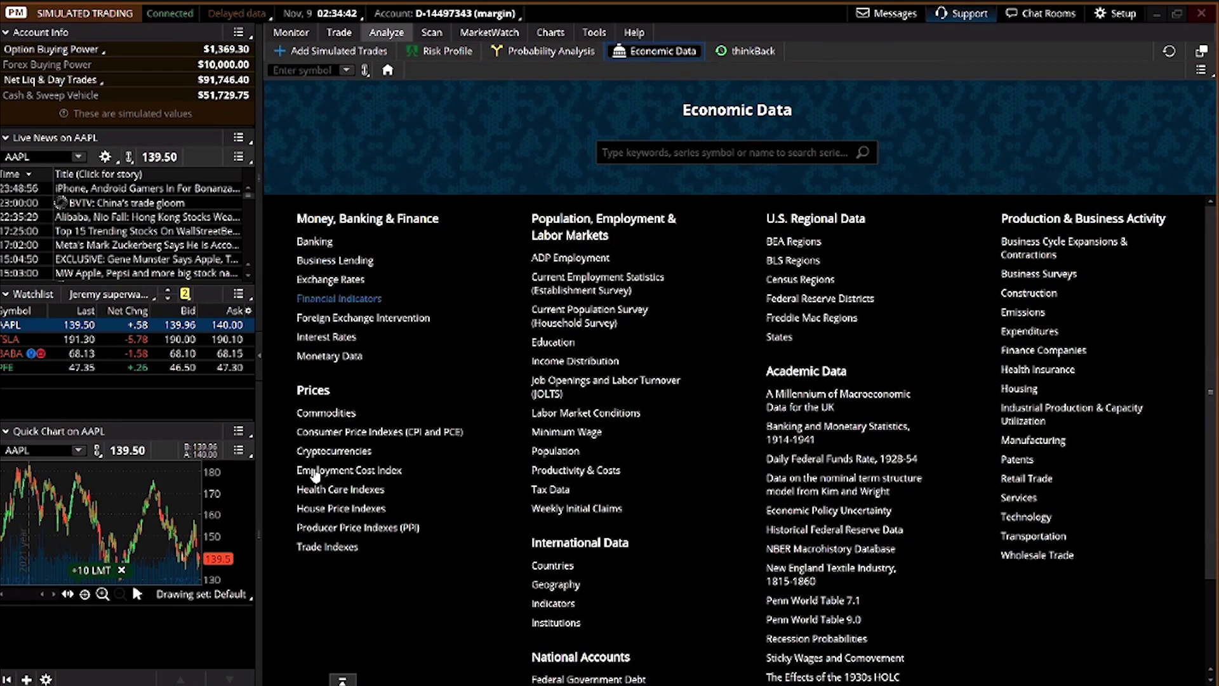
left_click(732, 55)
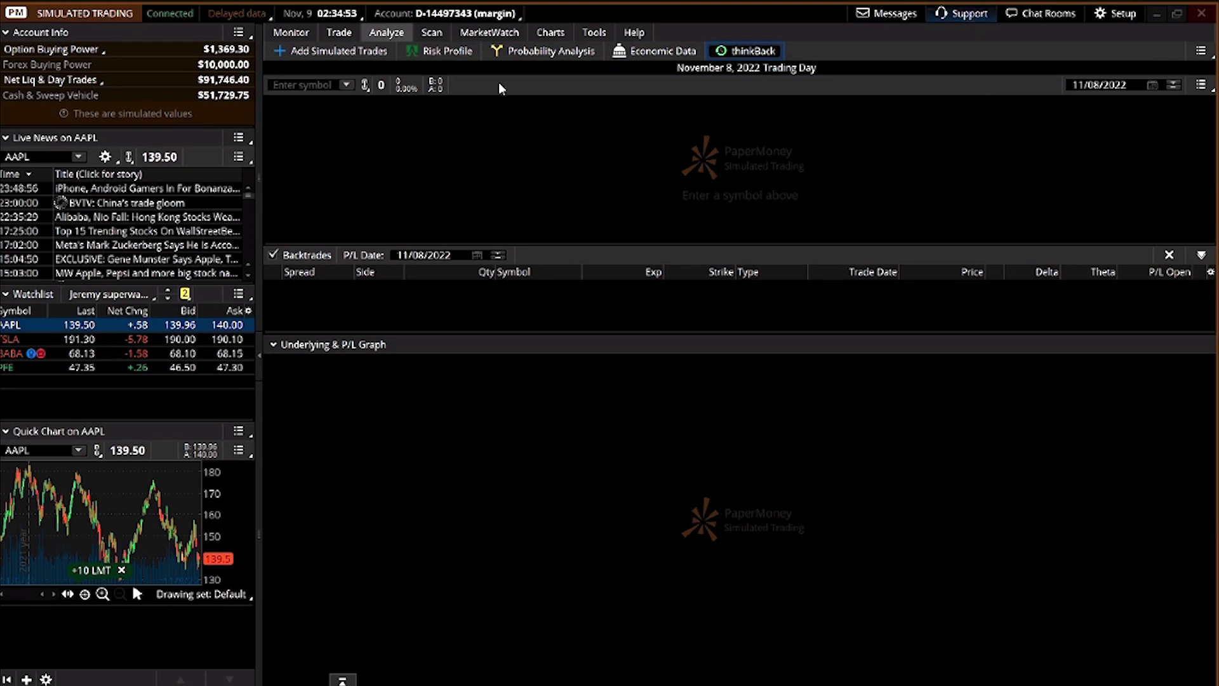
left_click(421, 32)
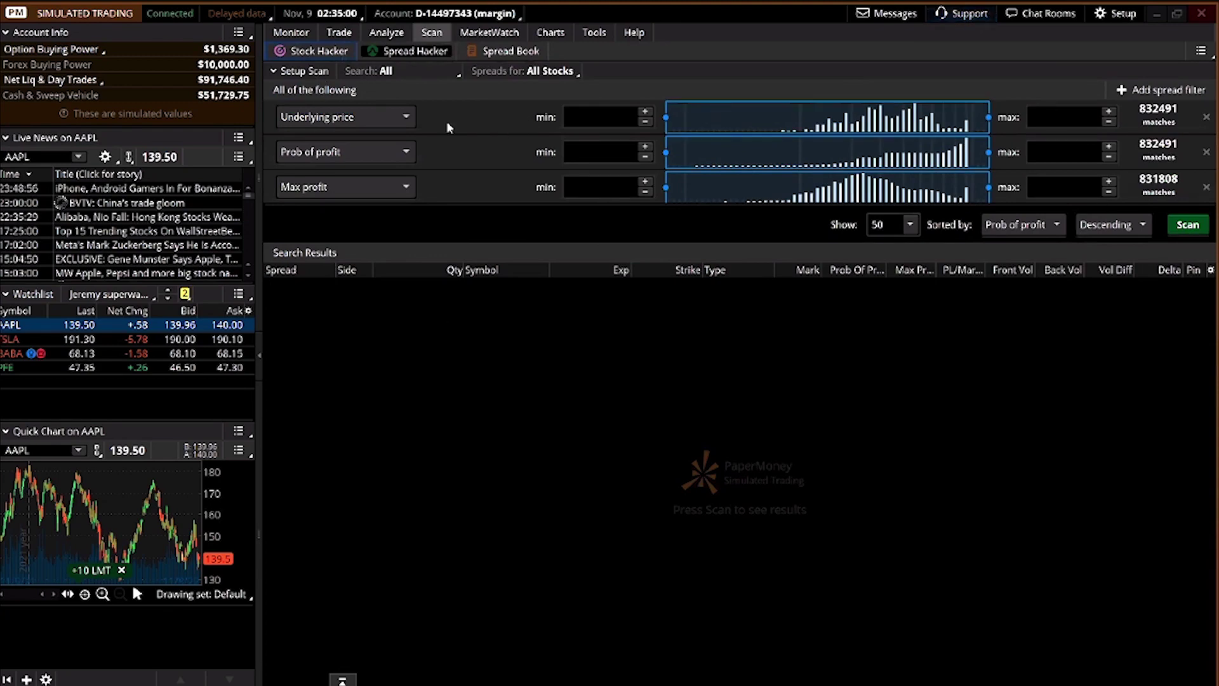
Open and close the Underlying price, Prob of profit and strategy lists without changes
left_click(397, 117)
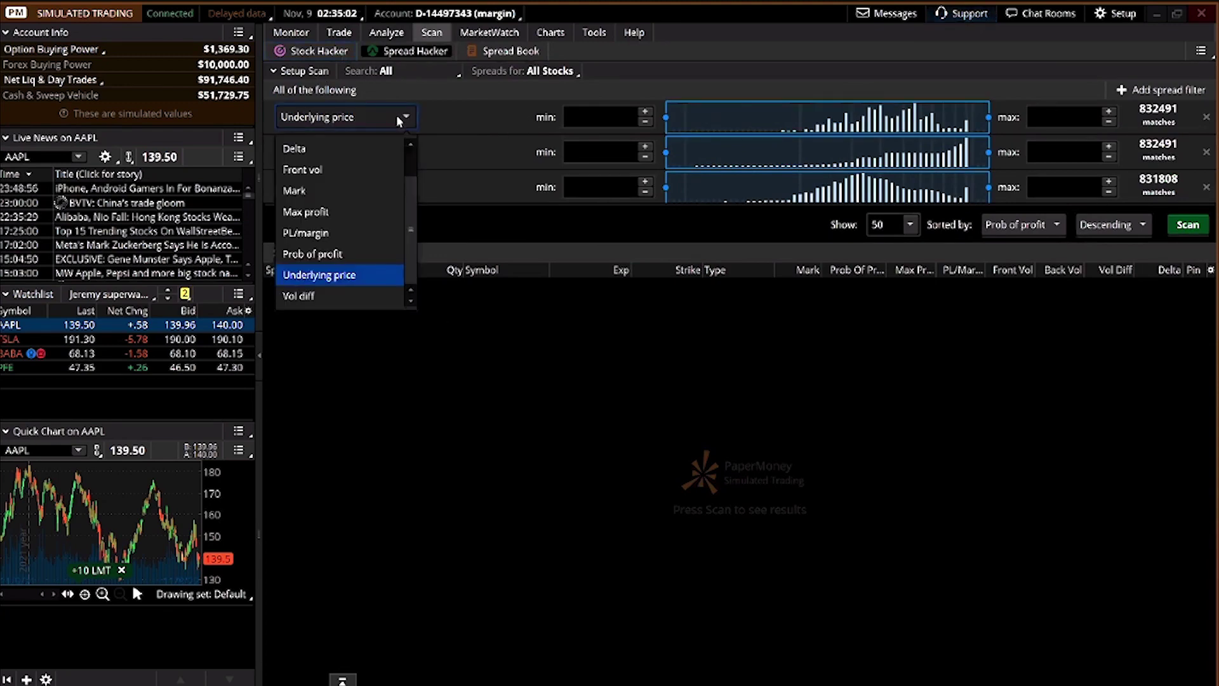
left_click(396, 117)
left_click(386, 149)
left_click(386, 149)
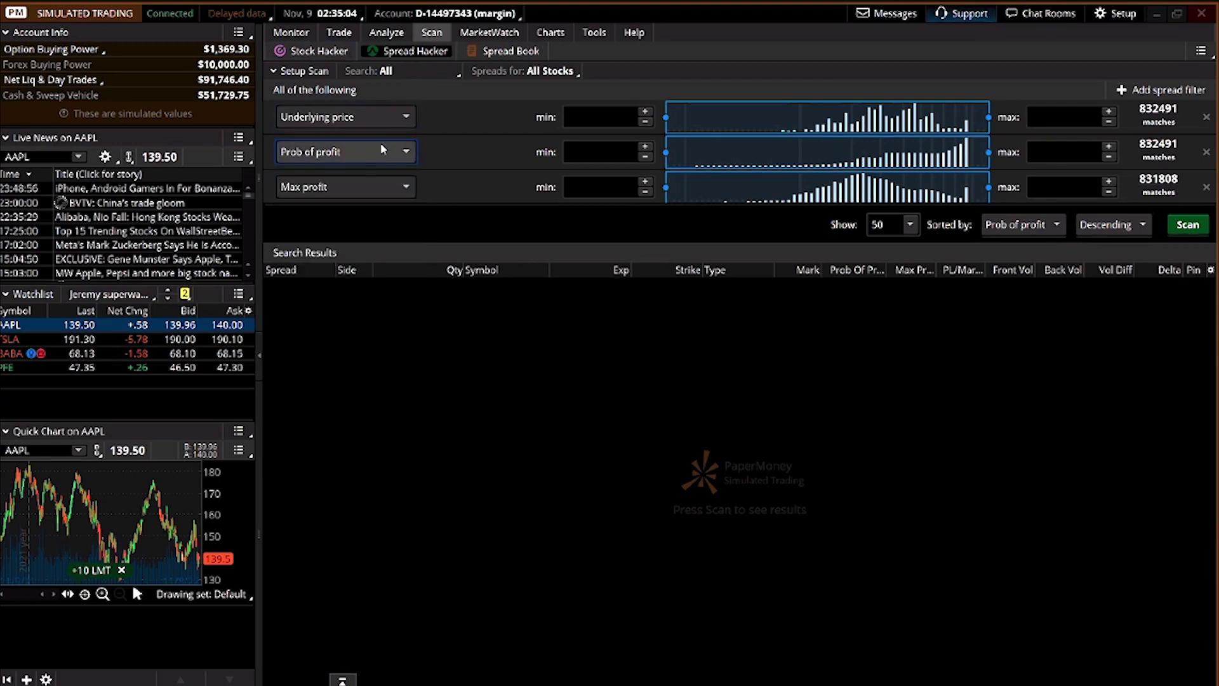
left_click(413, 72)
left_click(413, 72)
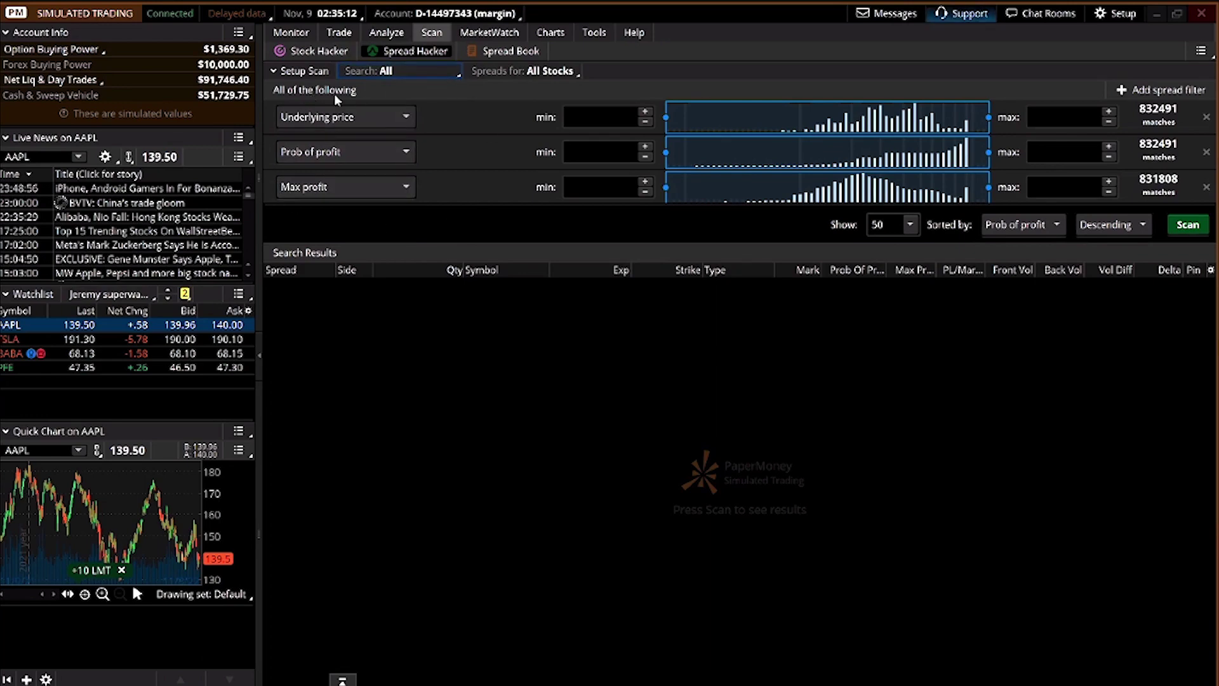
Recheck the Underlying price and Prob of profit choices unchanged, then switch to MarketWatch
left_click(303, 122)
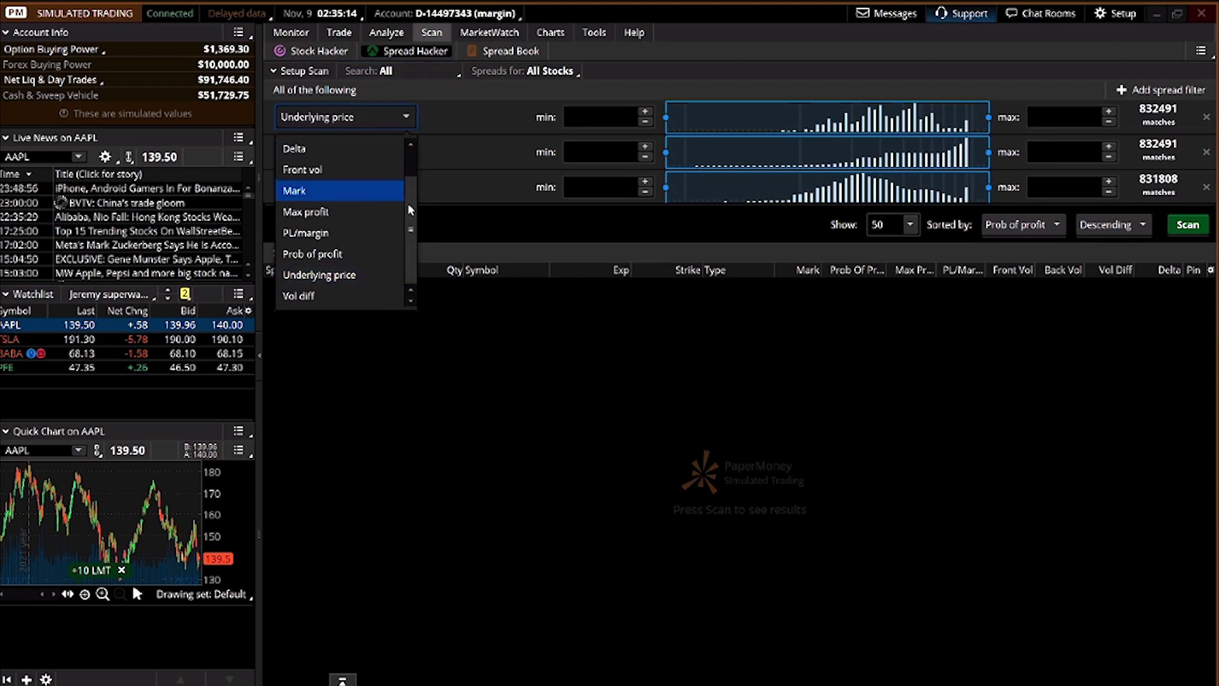
scroll(411, 197, "up", 1)
scroll(406, 246, "down", 1)
left_click(424, 210)
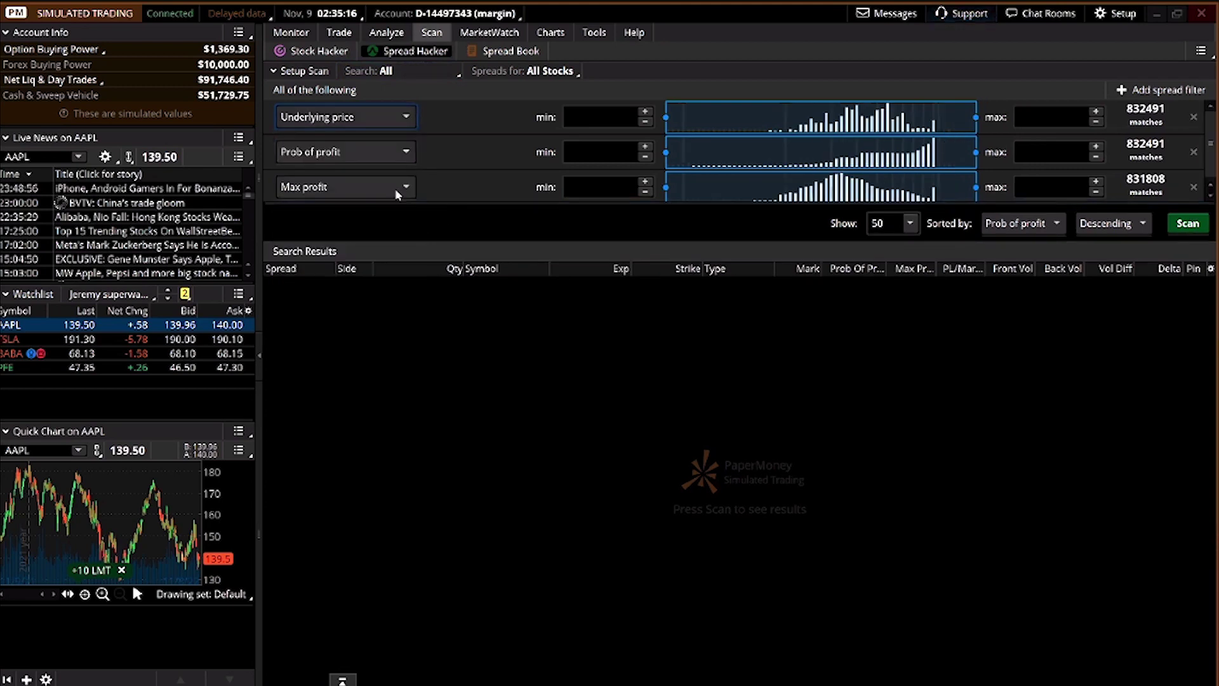
left_click(379, 159)
left_click(486, 209)
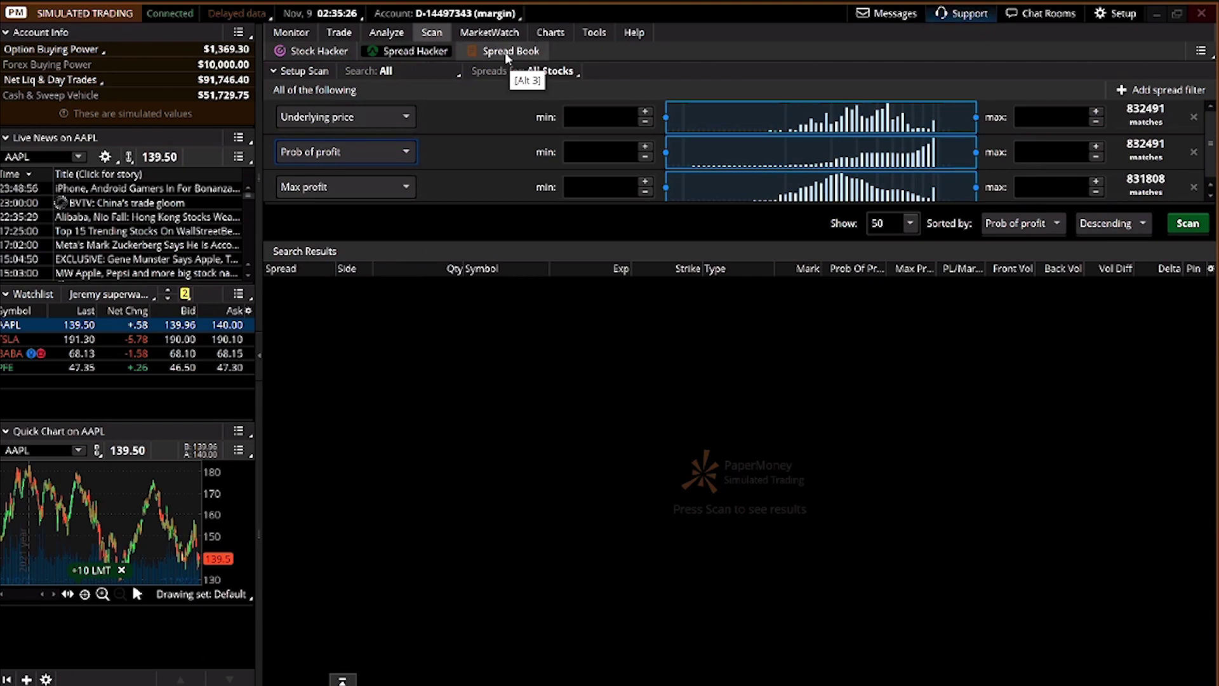
left_click(490, 32)
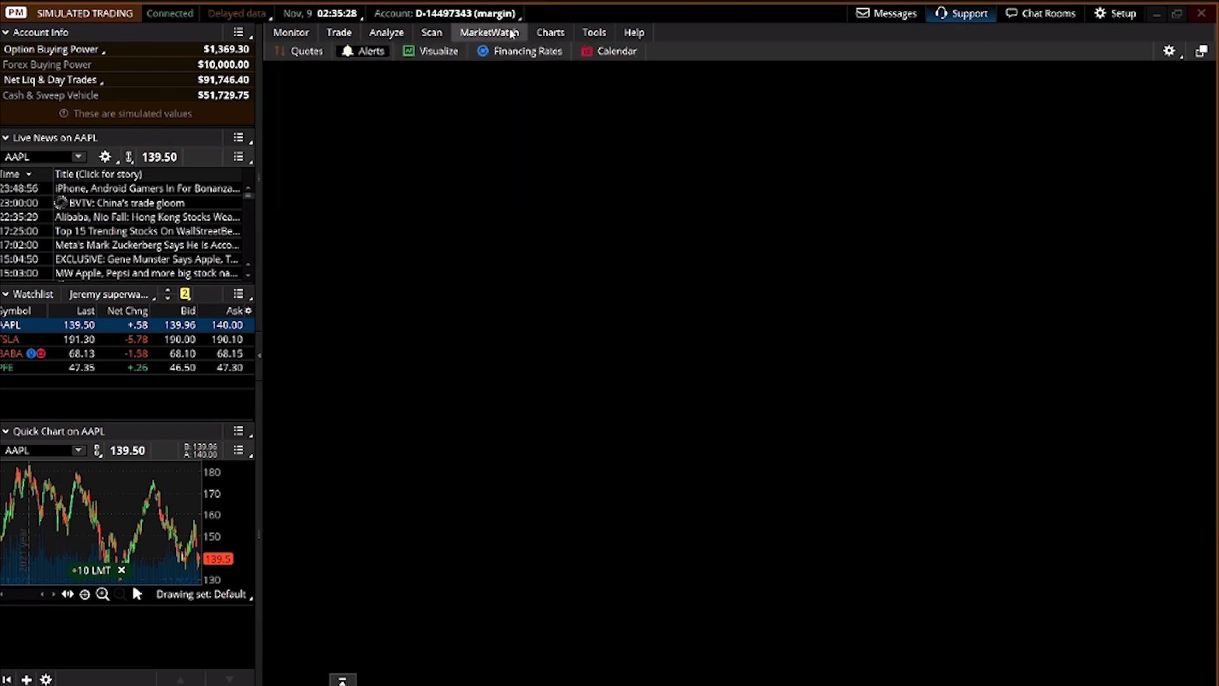
Browse Quotes, Alerts and the S&P 500 heat map, ending on the forex Financing Rates table
mouse_move(383, 37)
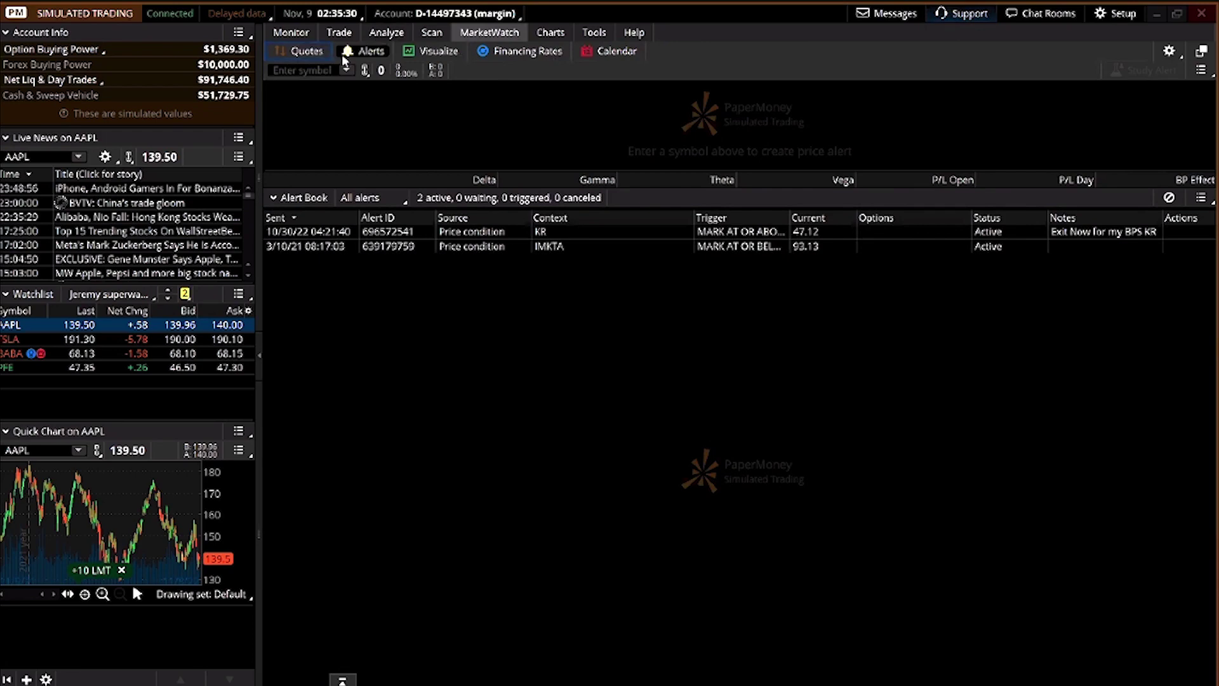
left_click(308, 56)
left_click(355, 53)
left_click(424, 55)
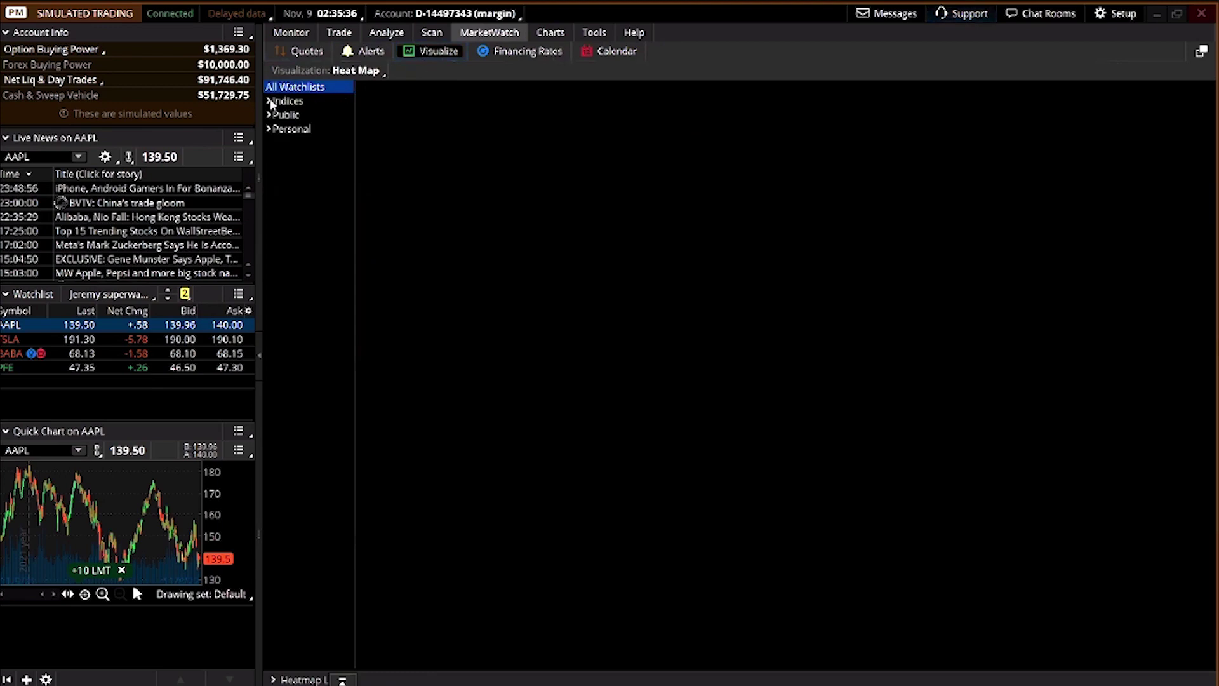
left_click(269, 101)
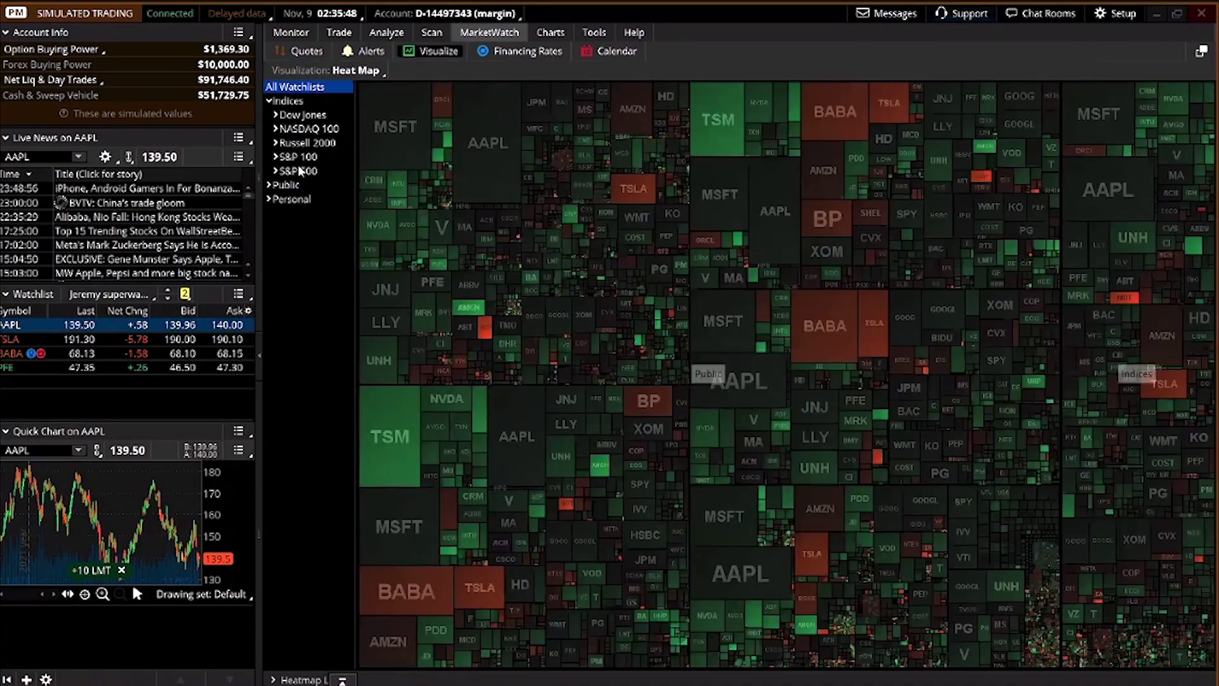
left_click(296, 170)
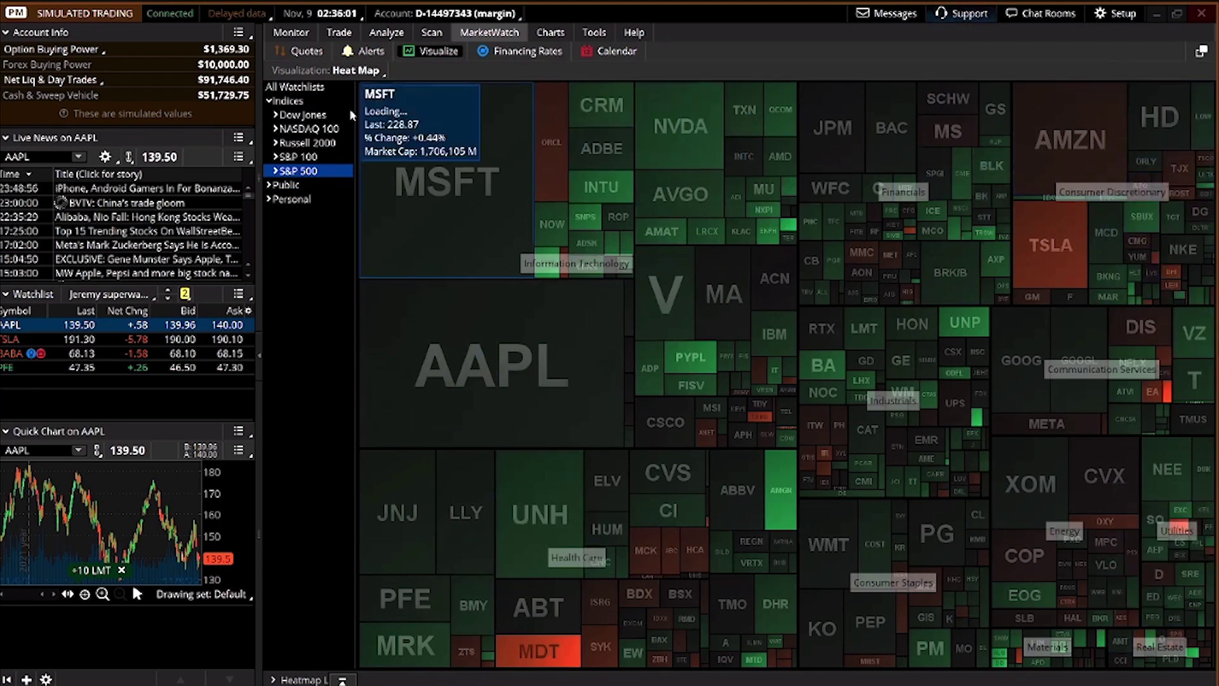
mouse_move(551, 35)
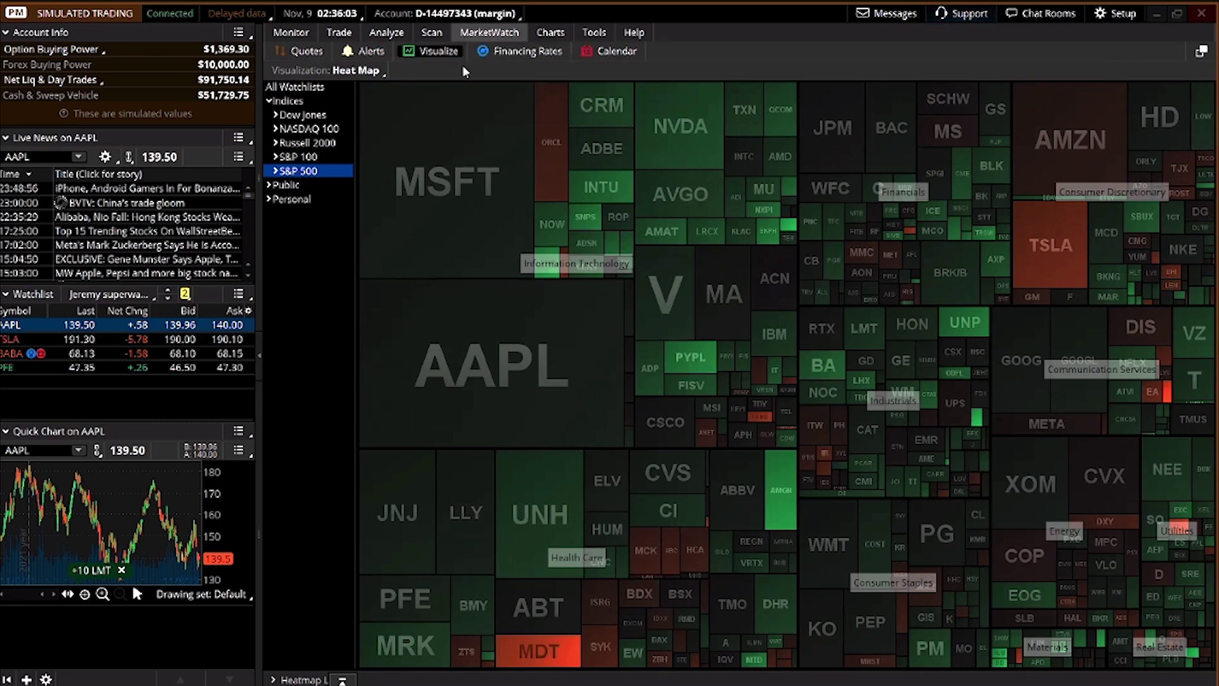
left_click(508, 53)
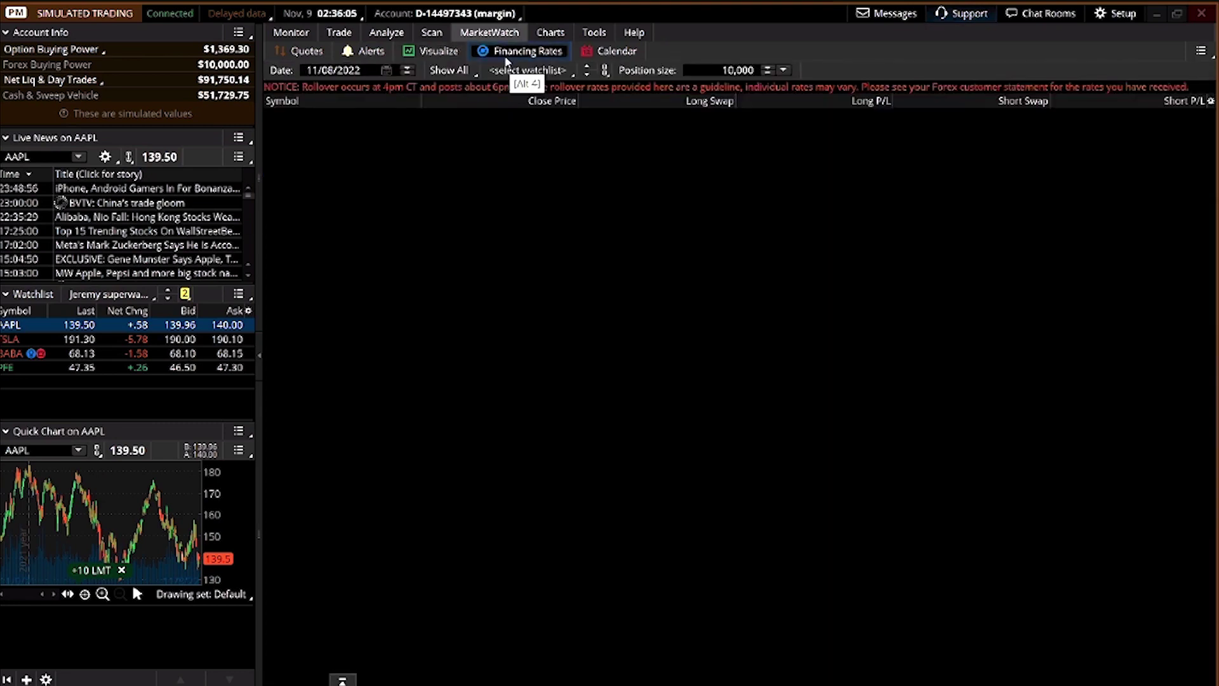
Filter the MarketWatch calendar to show only Earnings and Dividend events
left_click(630, 55)
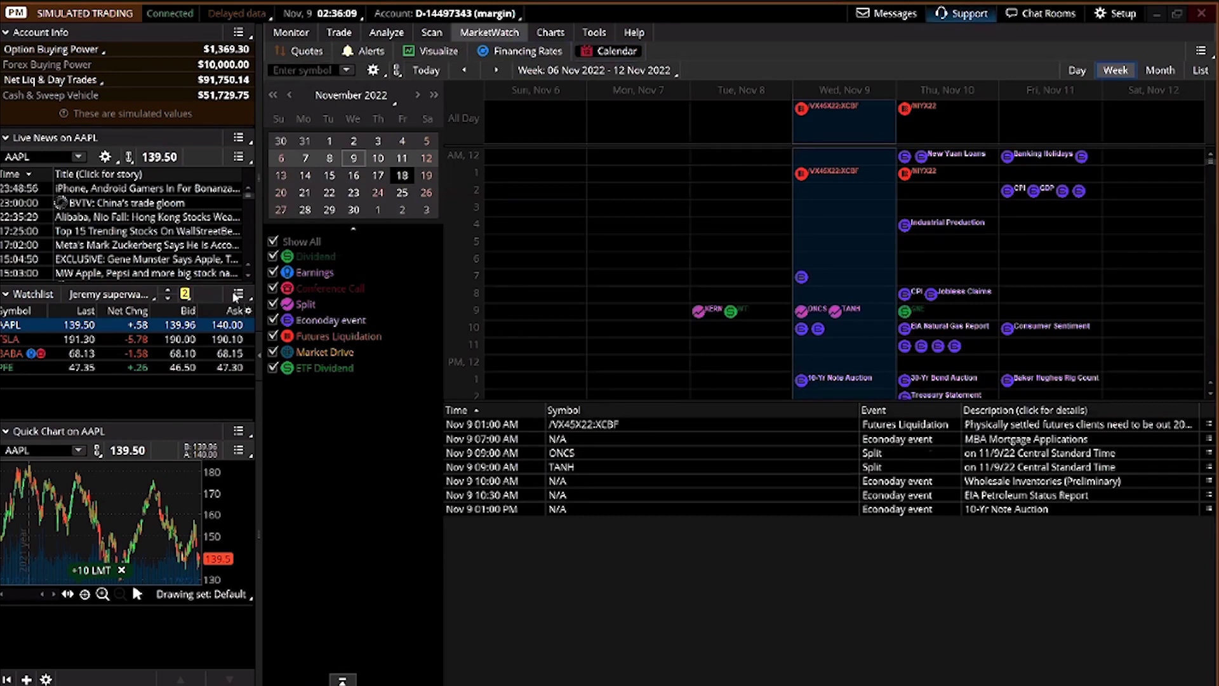
left_click(273, 242)
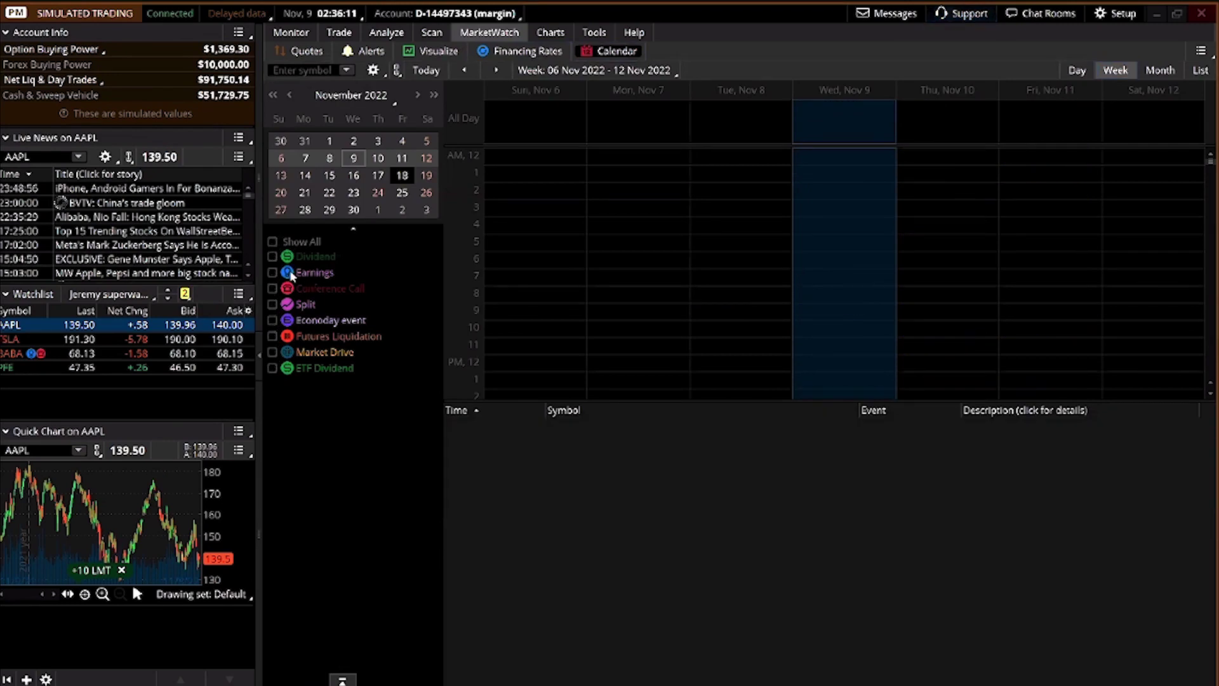
left_click(271, 271)
left_click(273, 256)
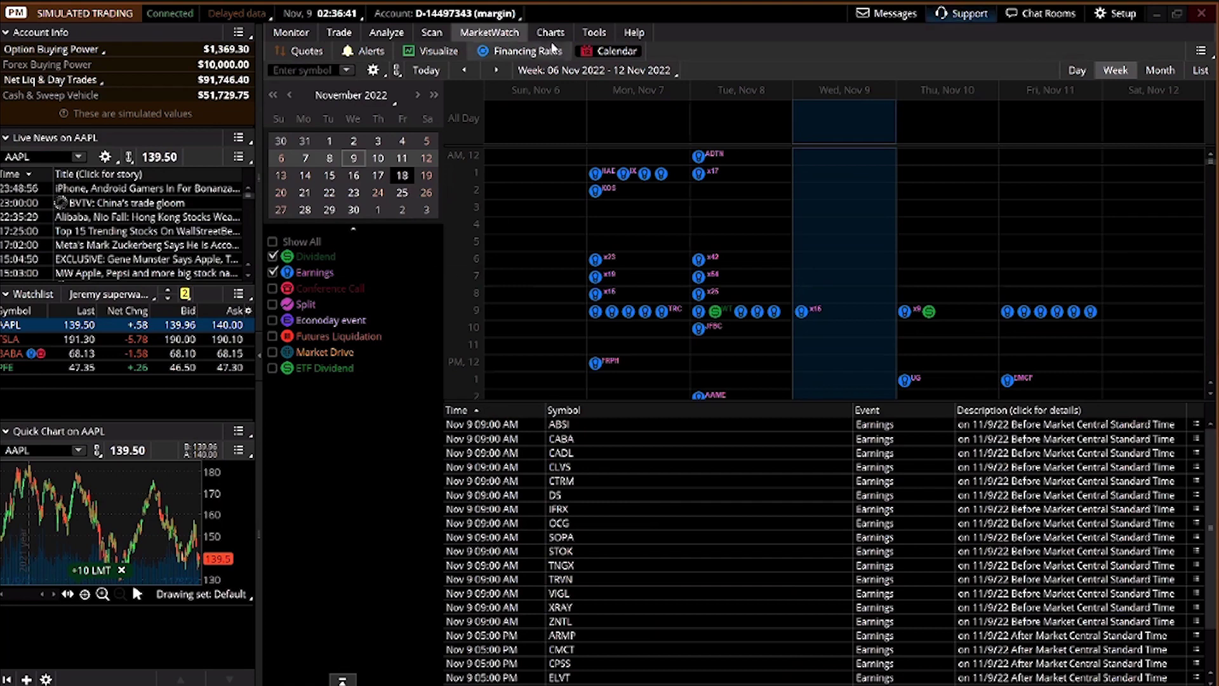
View the full AAPL price chart on Charts, then move to the Tools section
mouse_move(551, 37)
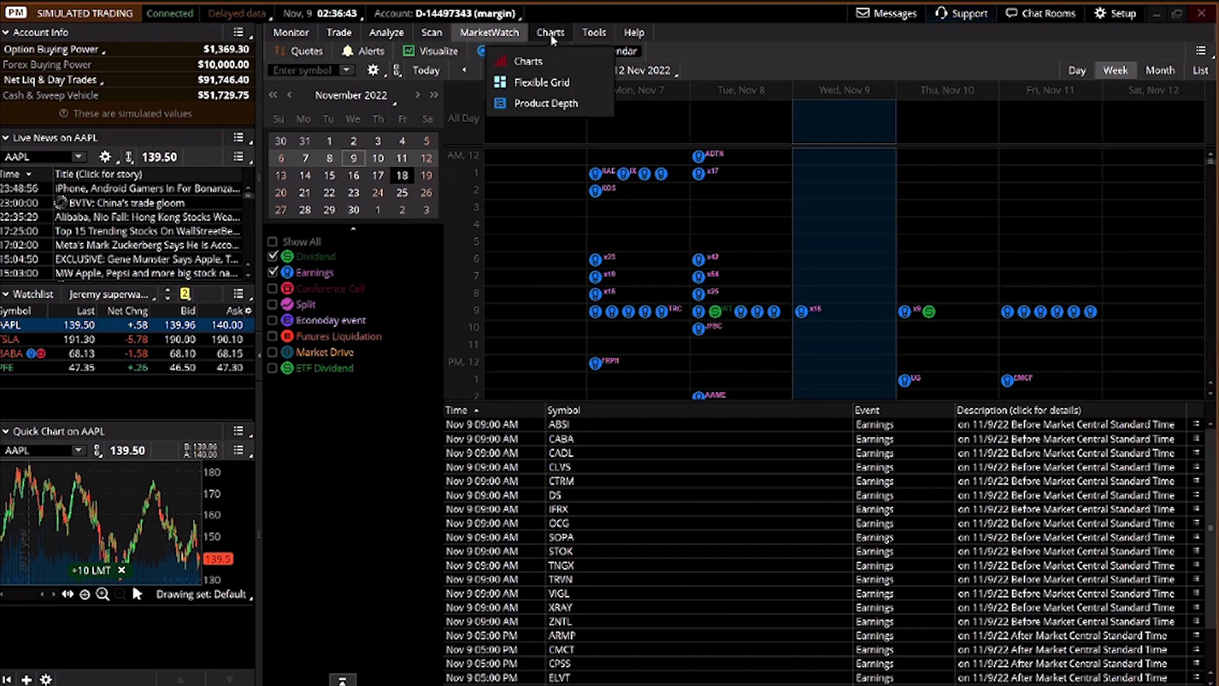
left_click(551, 38)
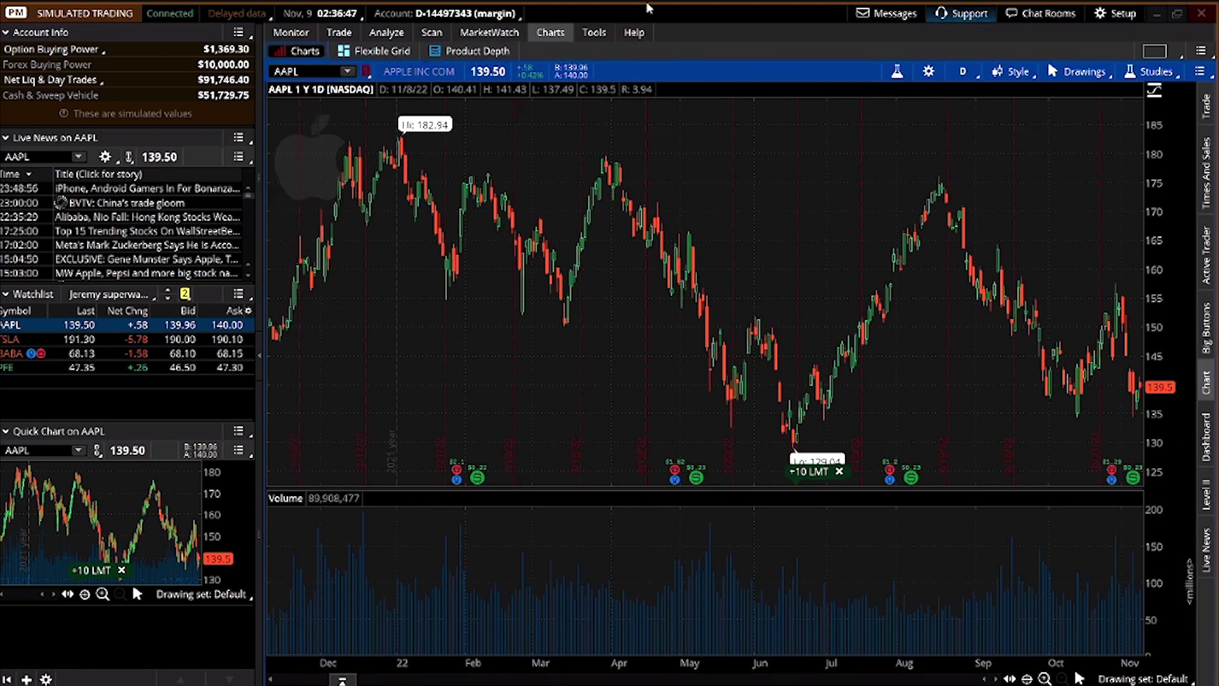
mouse_move(606, 33)
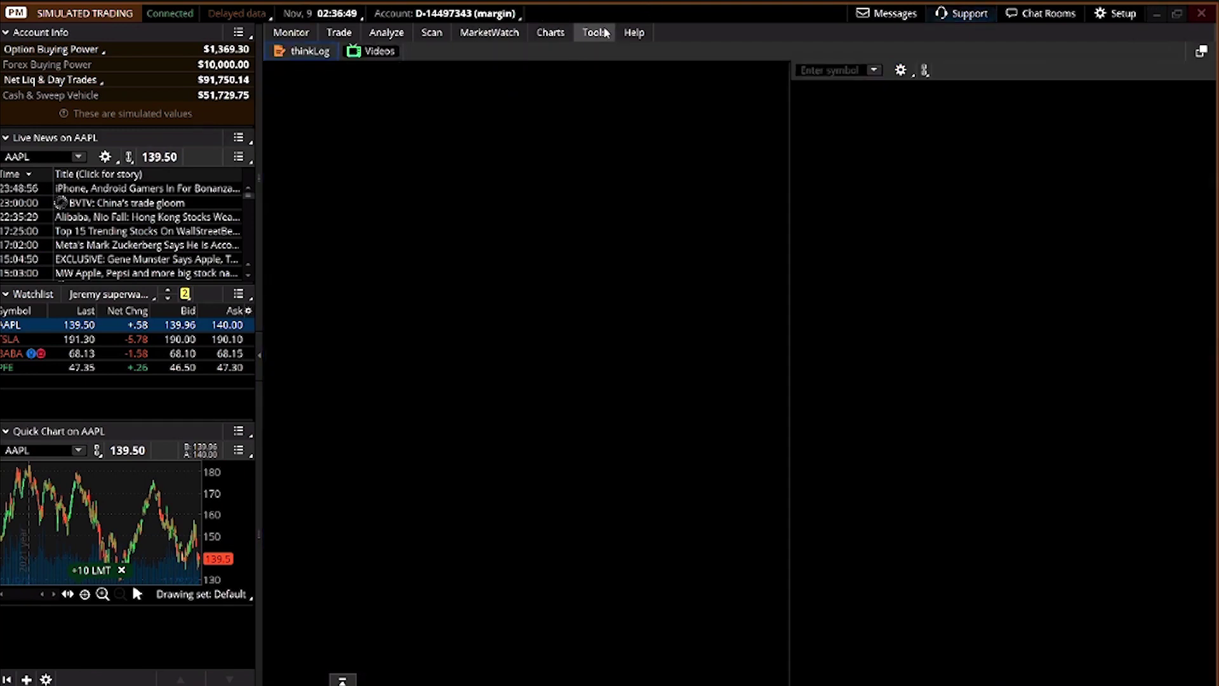
left_click(605, 33)
Browse thinkLog, load AAPL video news stories, then view Help's System memory and throughput monitor
left_click(310, 51)
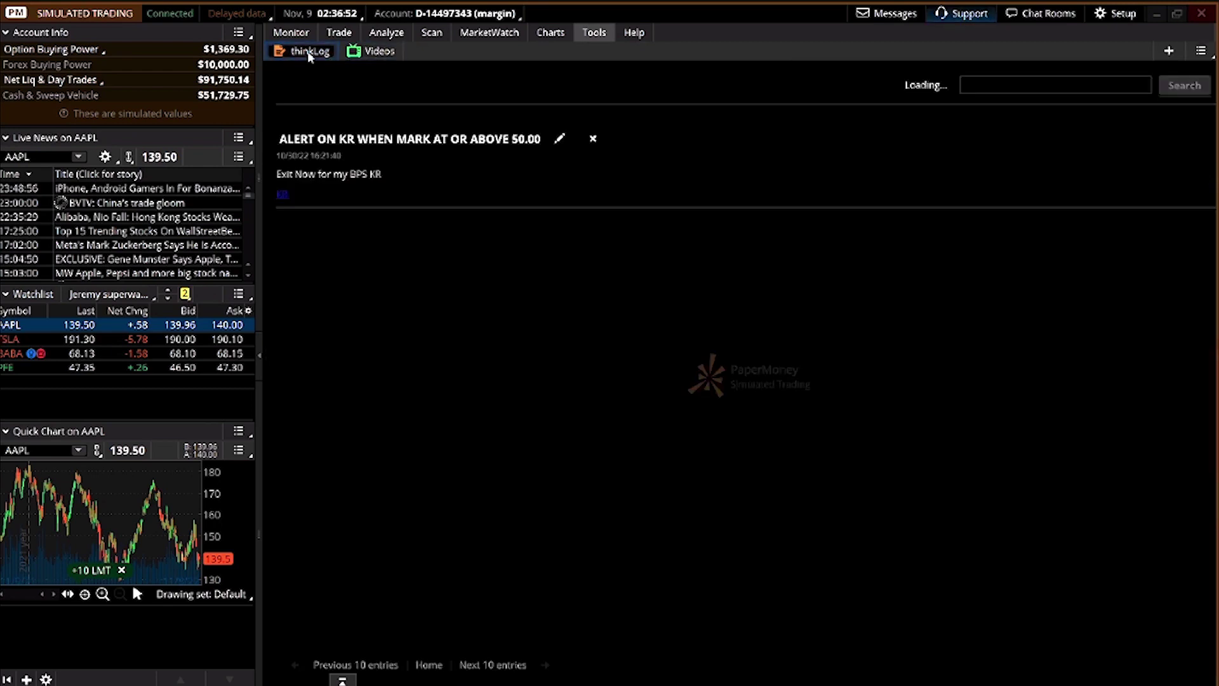
left_click(376, 51)
left_click(816, 71)
type("AAPL")
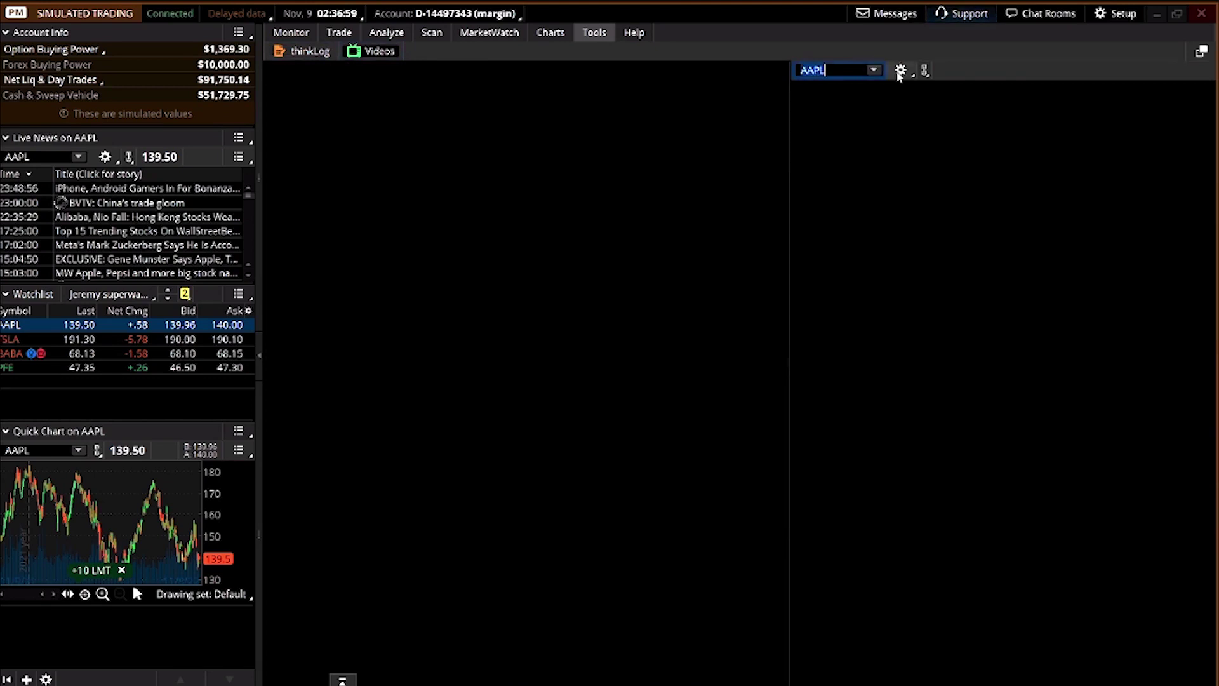
key("Return")
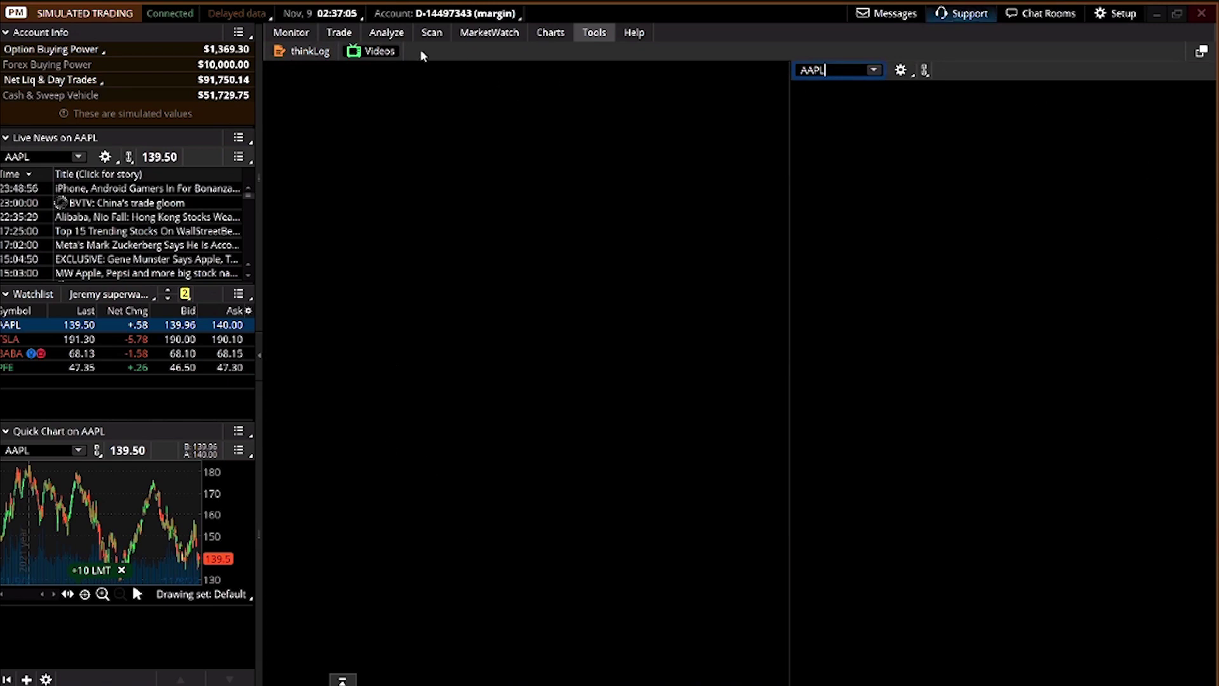
left_click(649, 38)
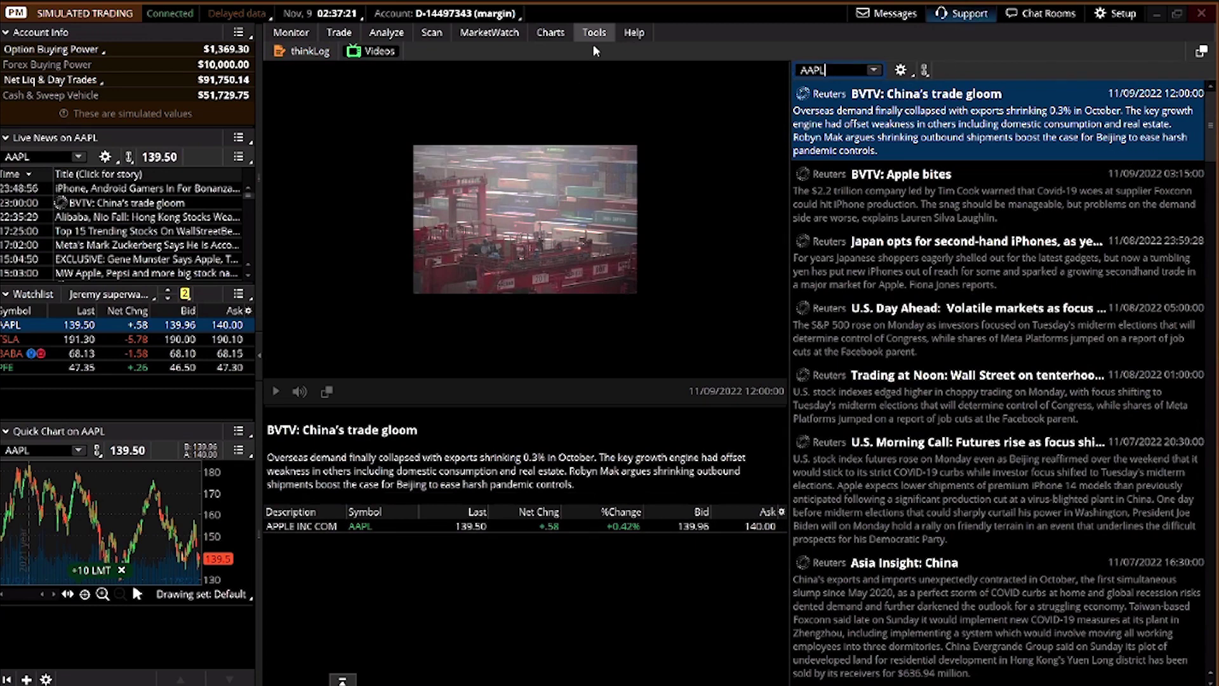
left_click(627, 34)
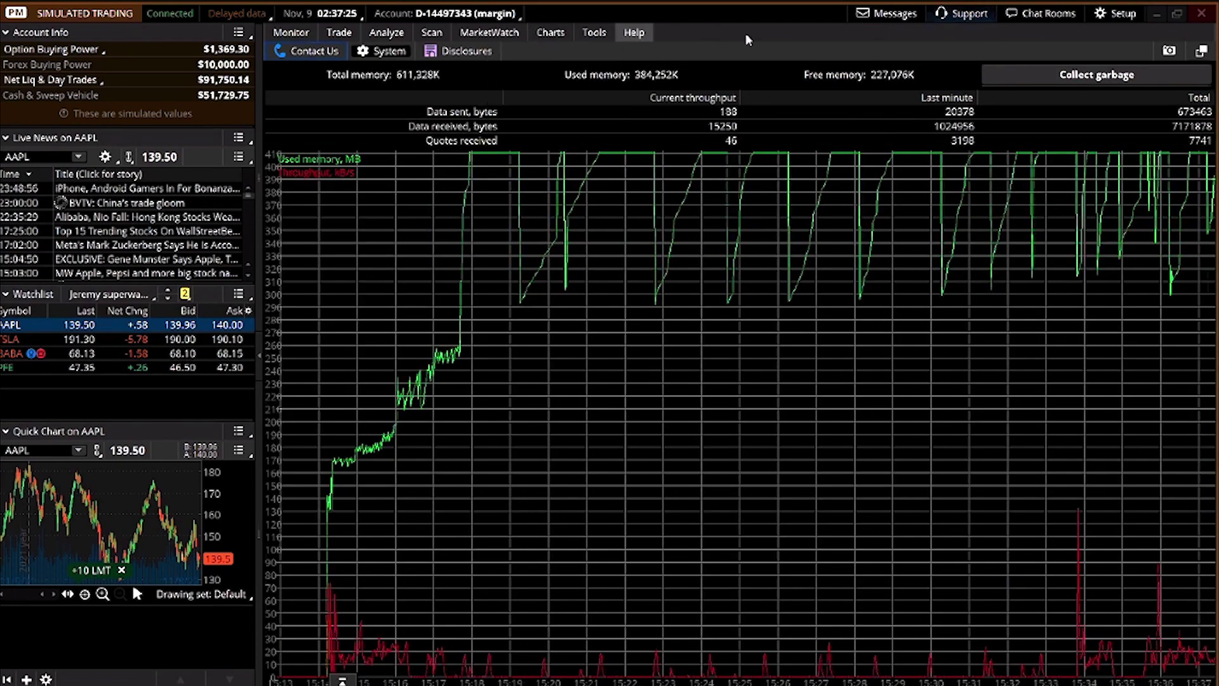
Return from the System monitor to AAPL's one-year daily candlestick chart with volume
mouse_move(308, 32)
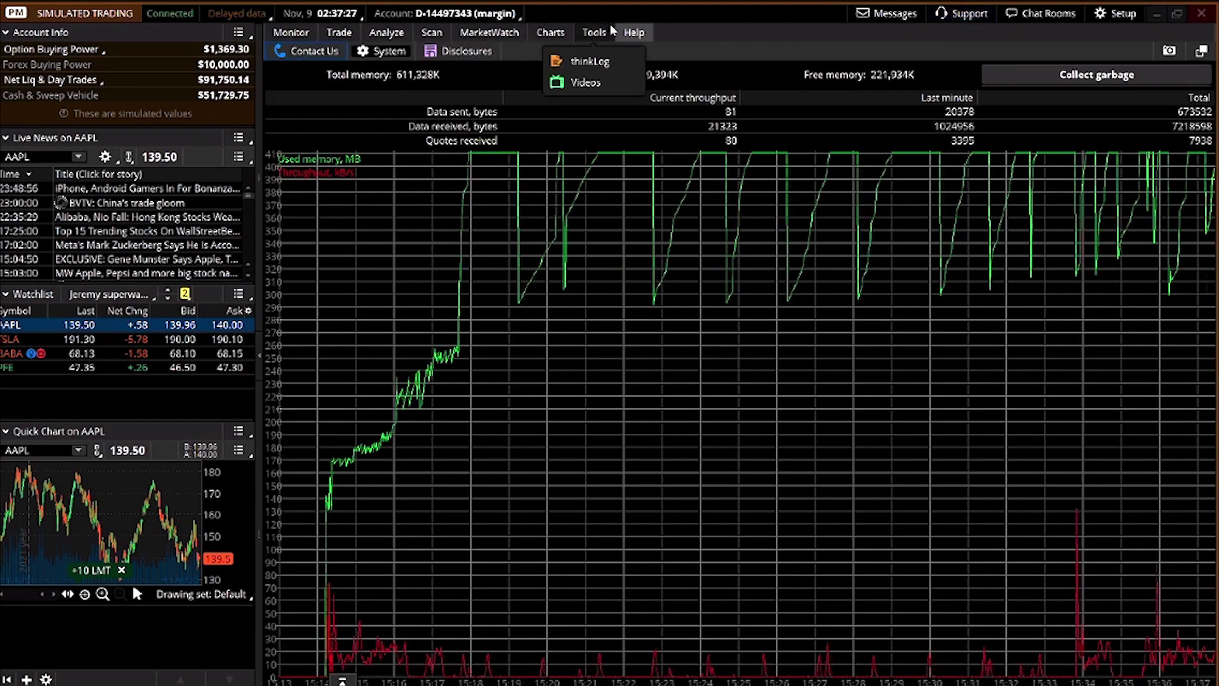
mouse_move(559, 37)
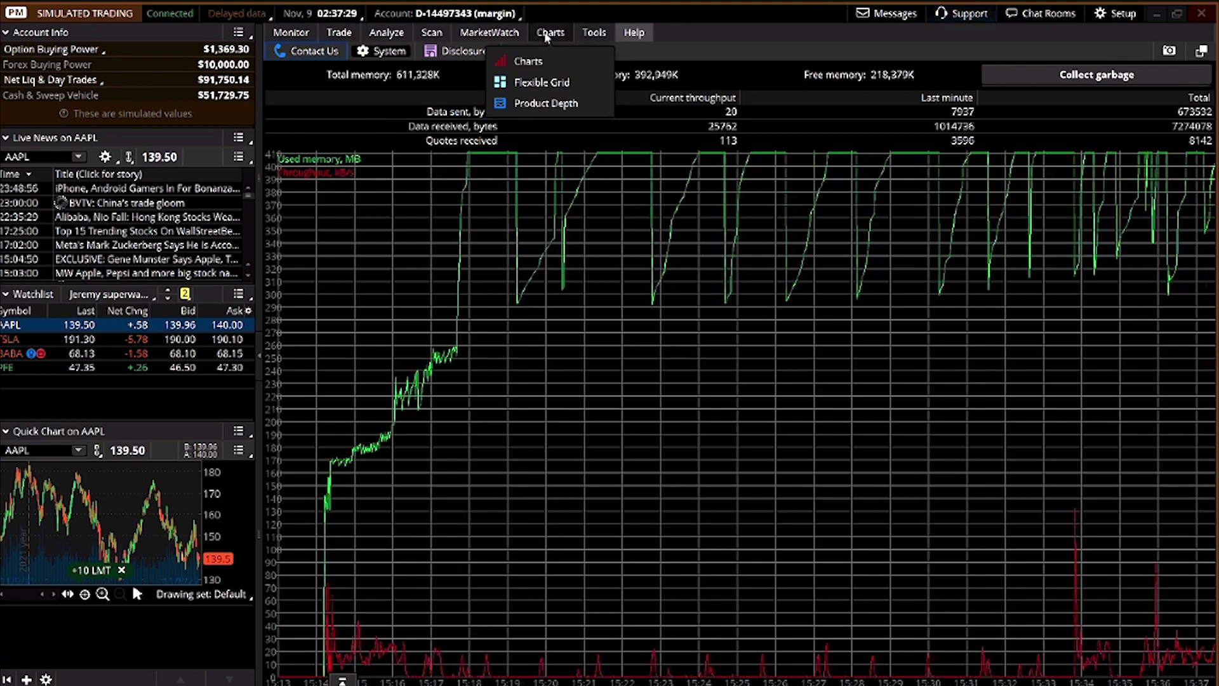
left_click(557, 35)
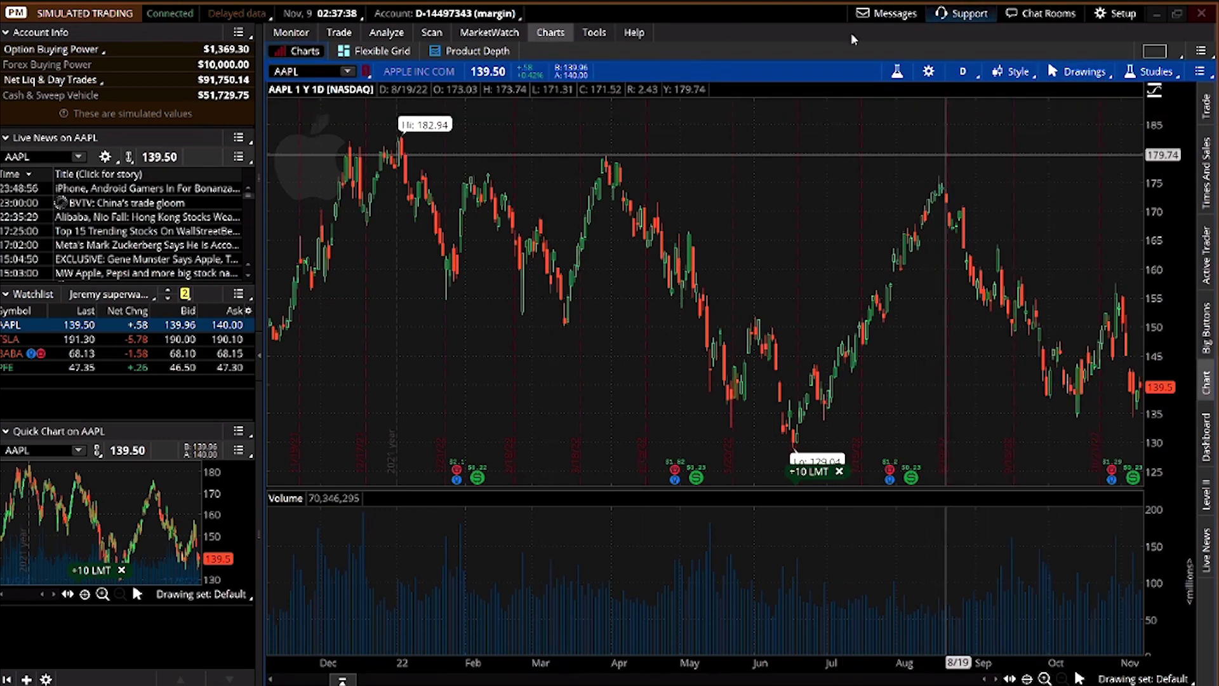
Look through the message center and live support, then end the active support chat
left_click(863, 16)
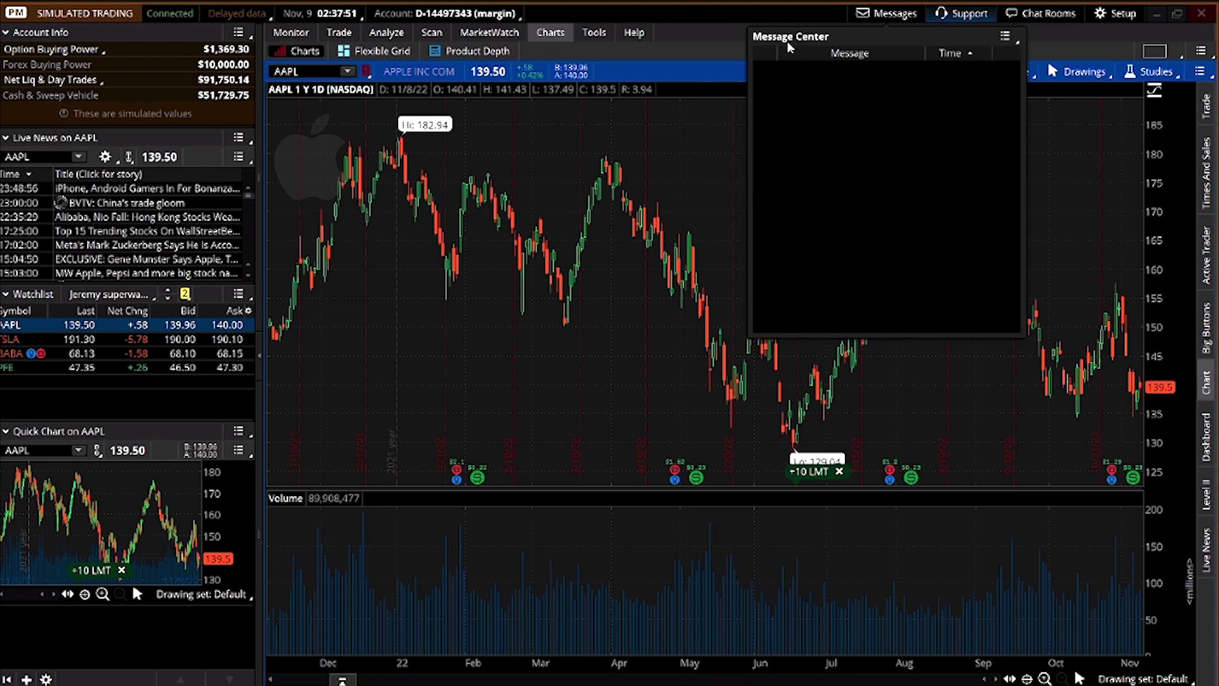
left_click(971, 14)
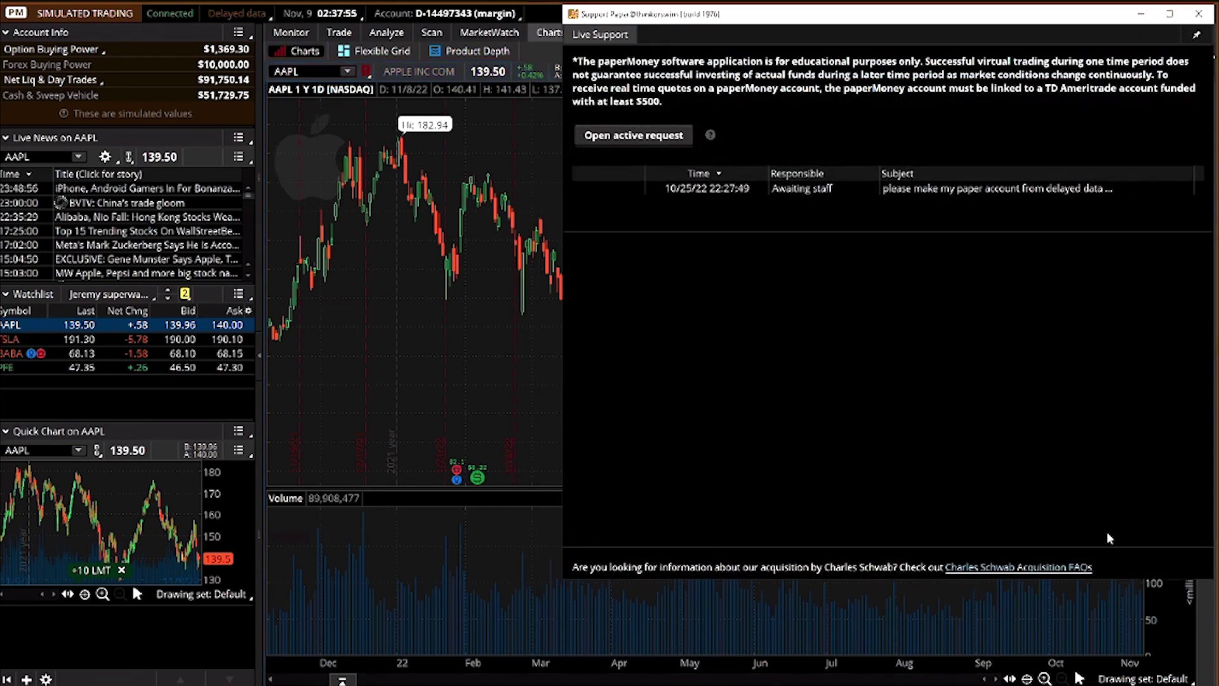
left_click(615, 136)
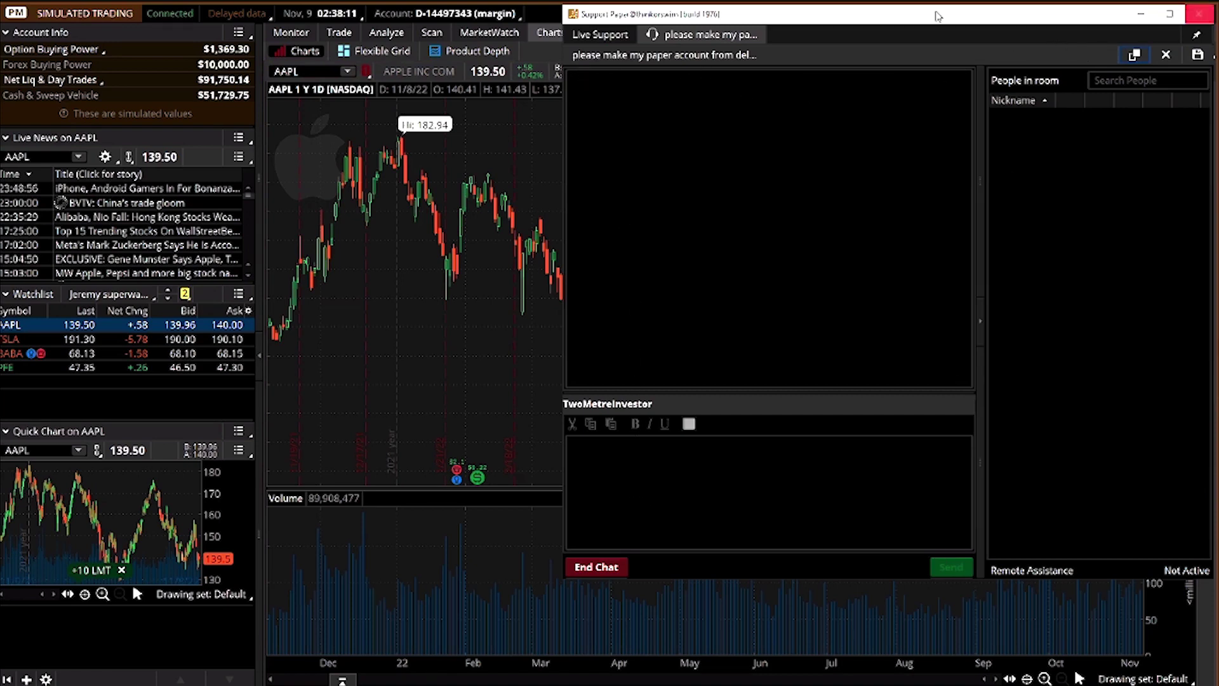
left_click(1187, 21)
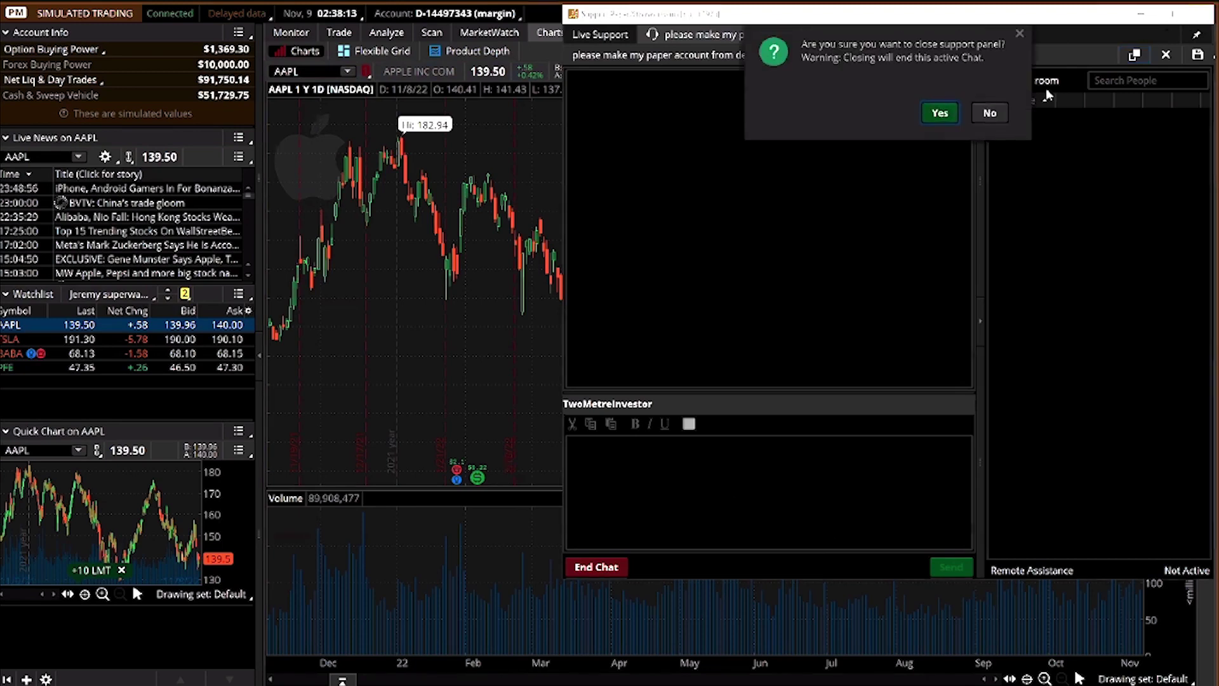
left_click(937, 112)
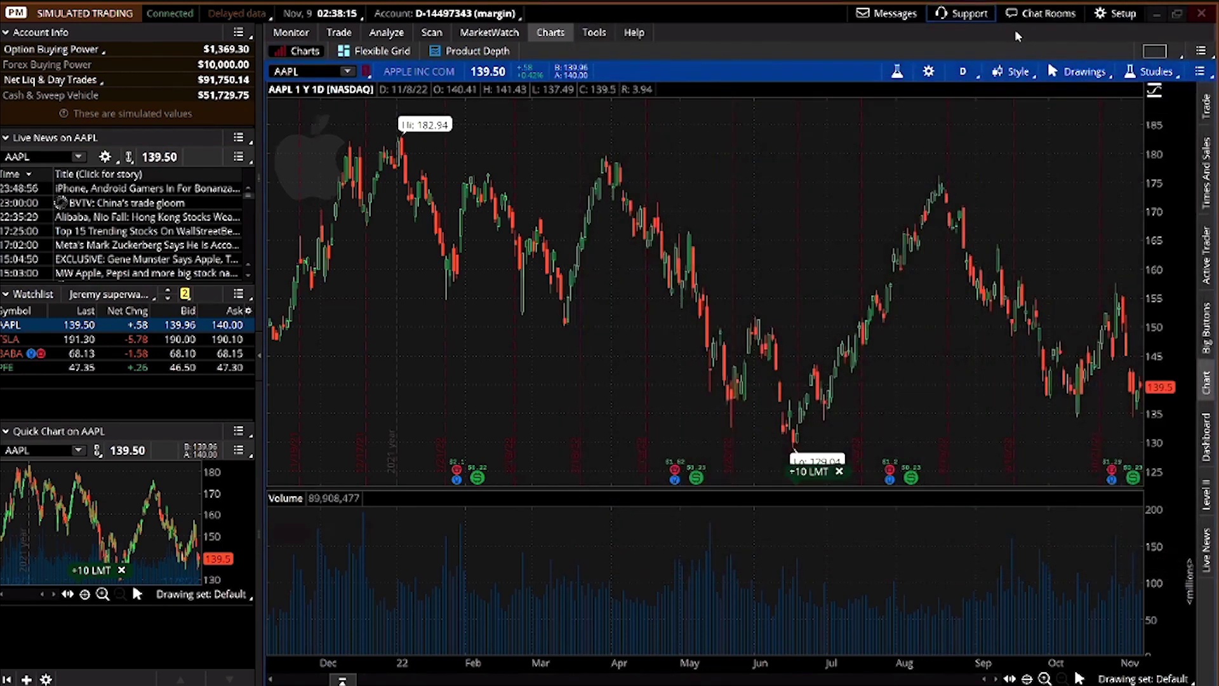
Close the public Chat Rooms panel, confirming with Yes, and bring up the Setup menu
left_click(1041, 14)
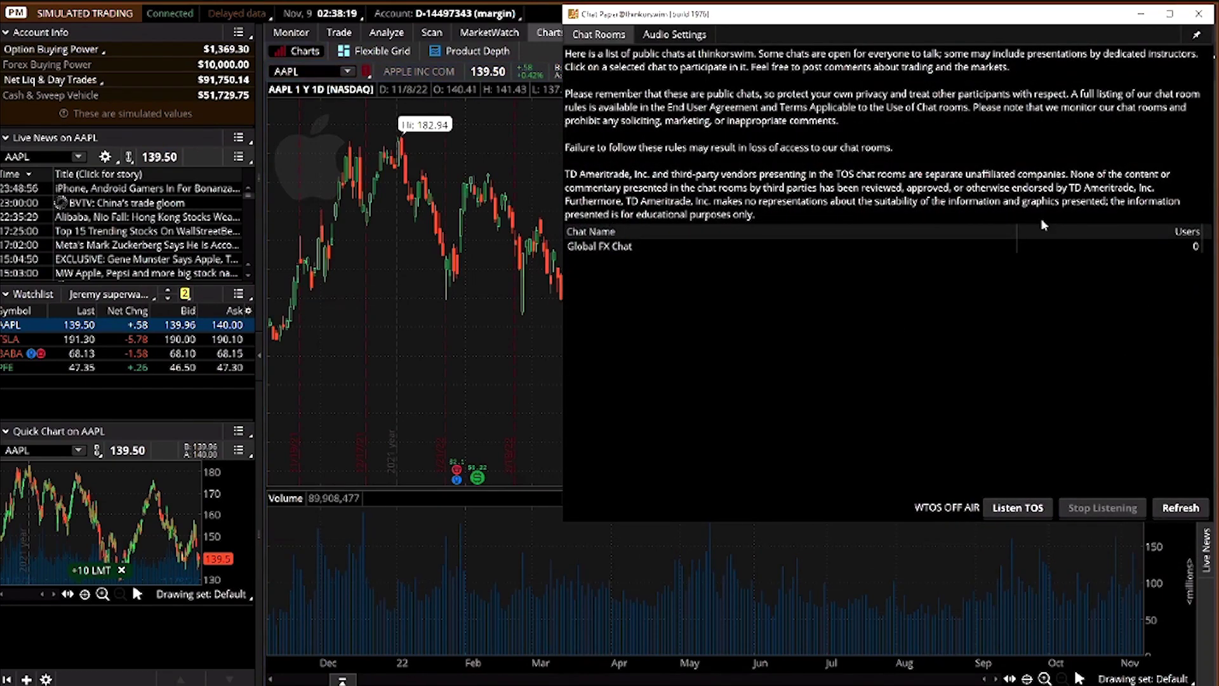
left_click(1199, 13)
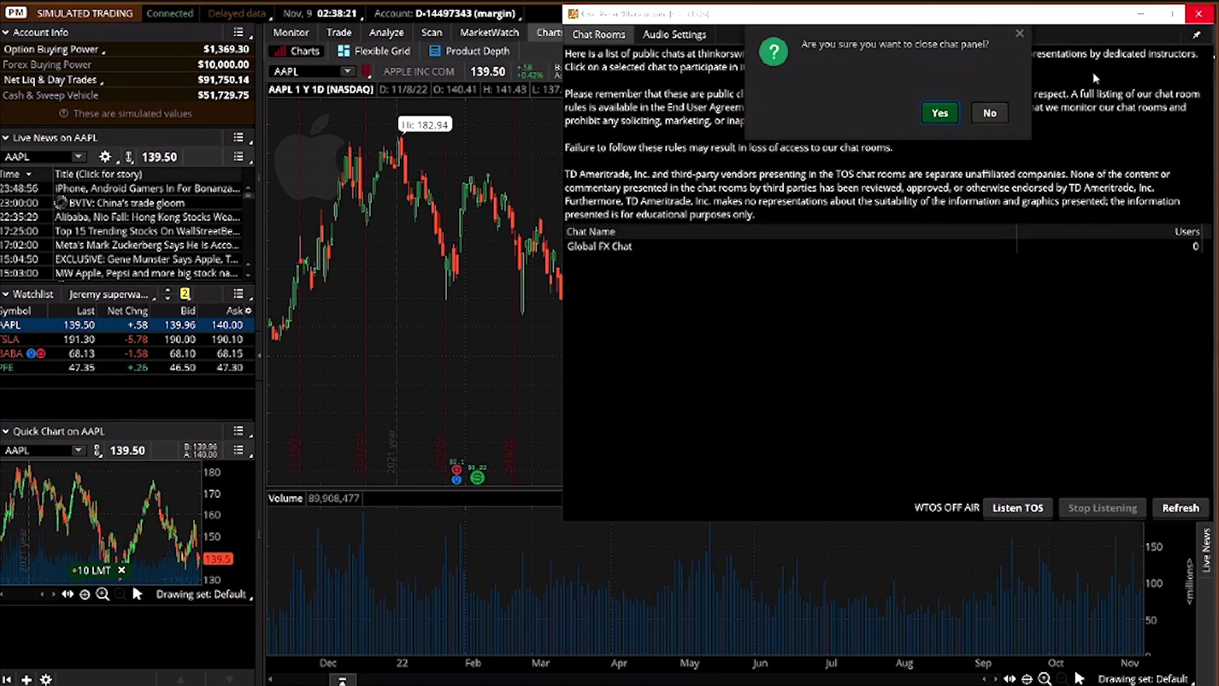
left_click(940, 115)
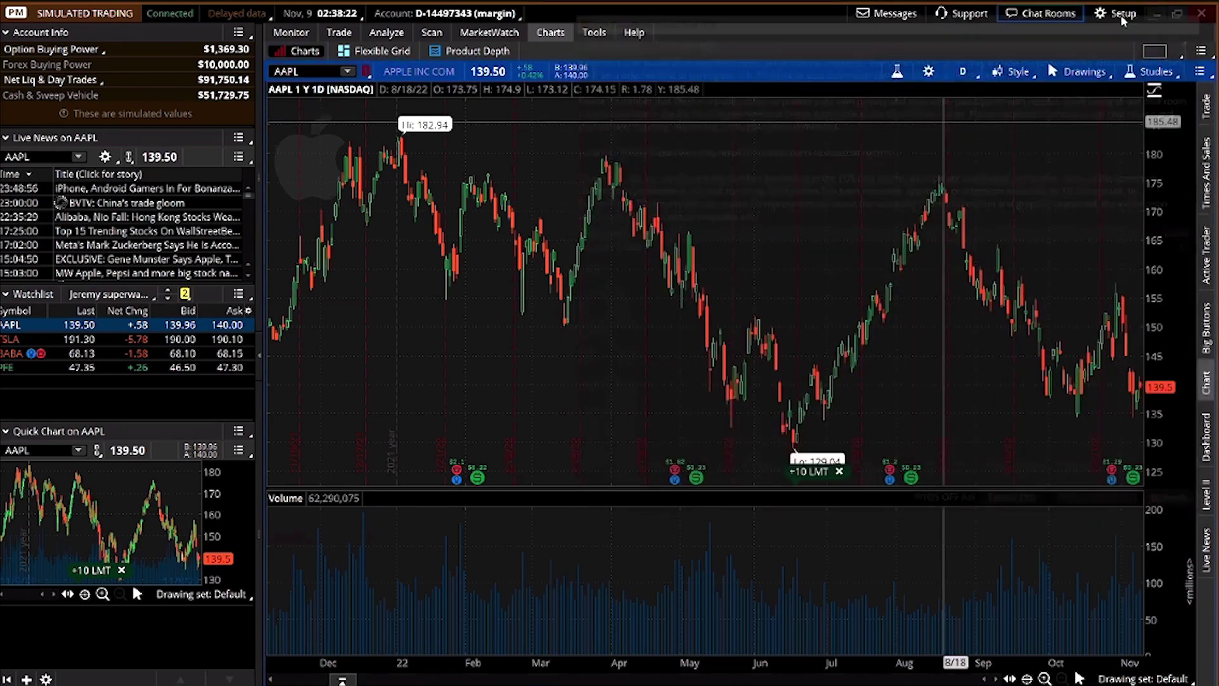
left_click(1121, 13)
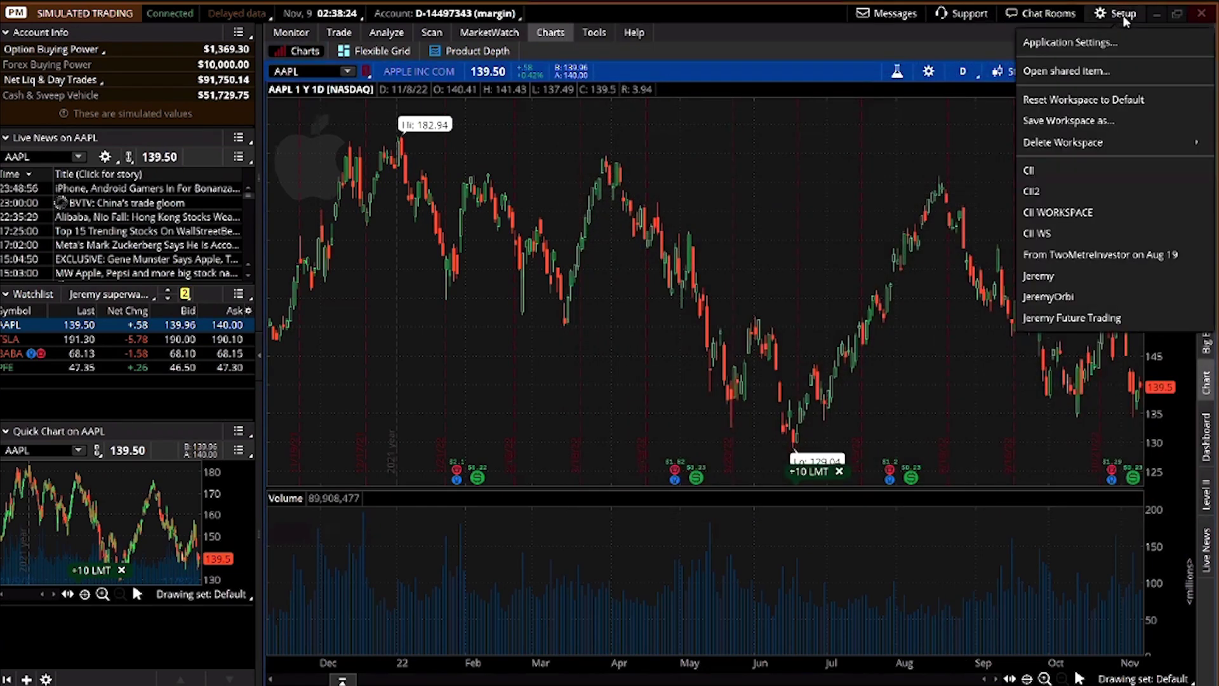
Enter Application Settings and review the Orders, Positions, Active Trader, System and Startup pages
left_click(1088, 44)
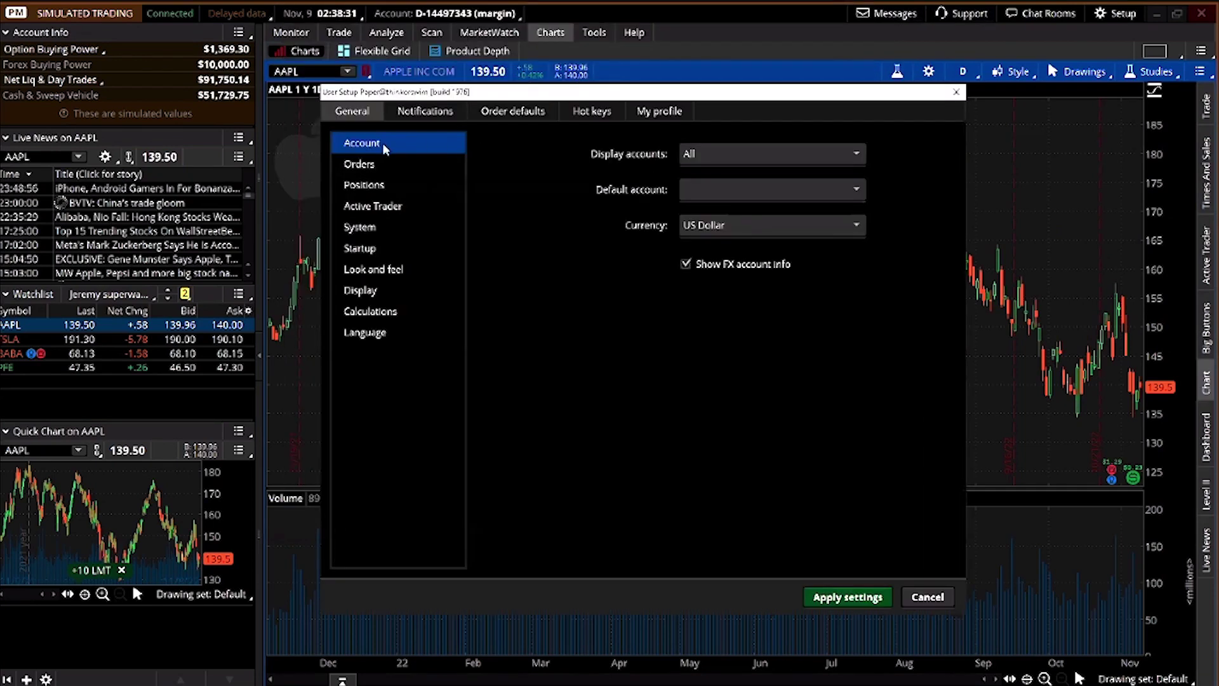
left_click(392, 166)
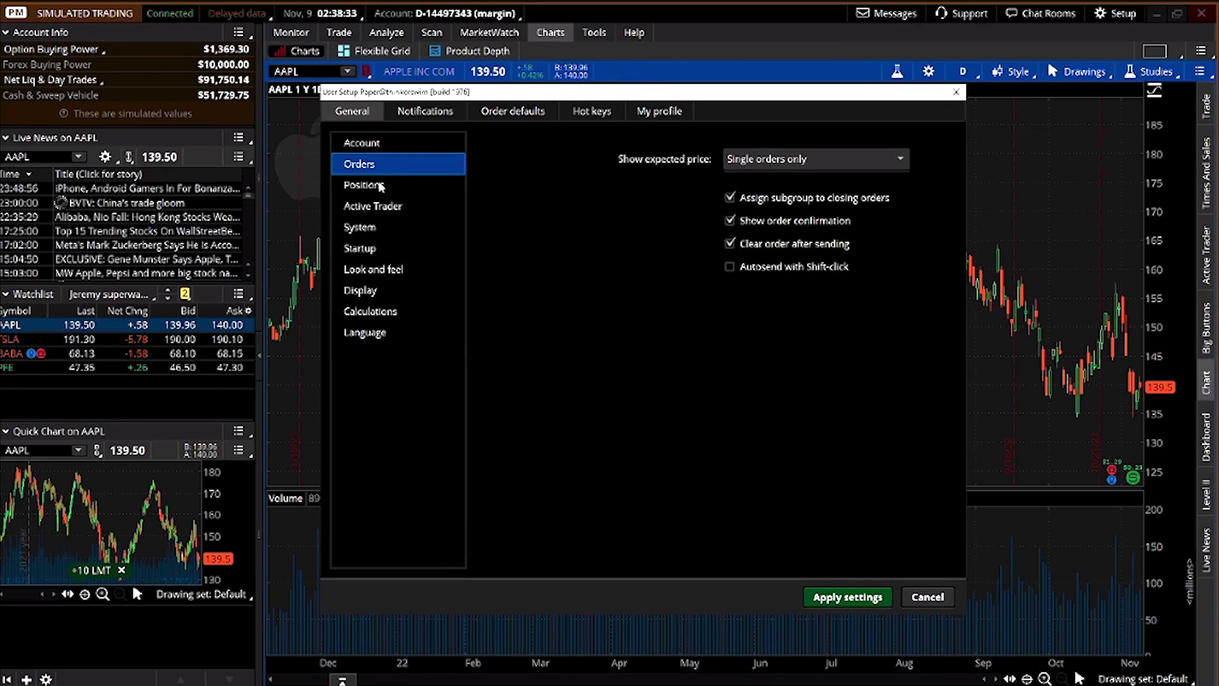
left_click(381, 185)
left_click(358, 208)
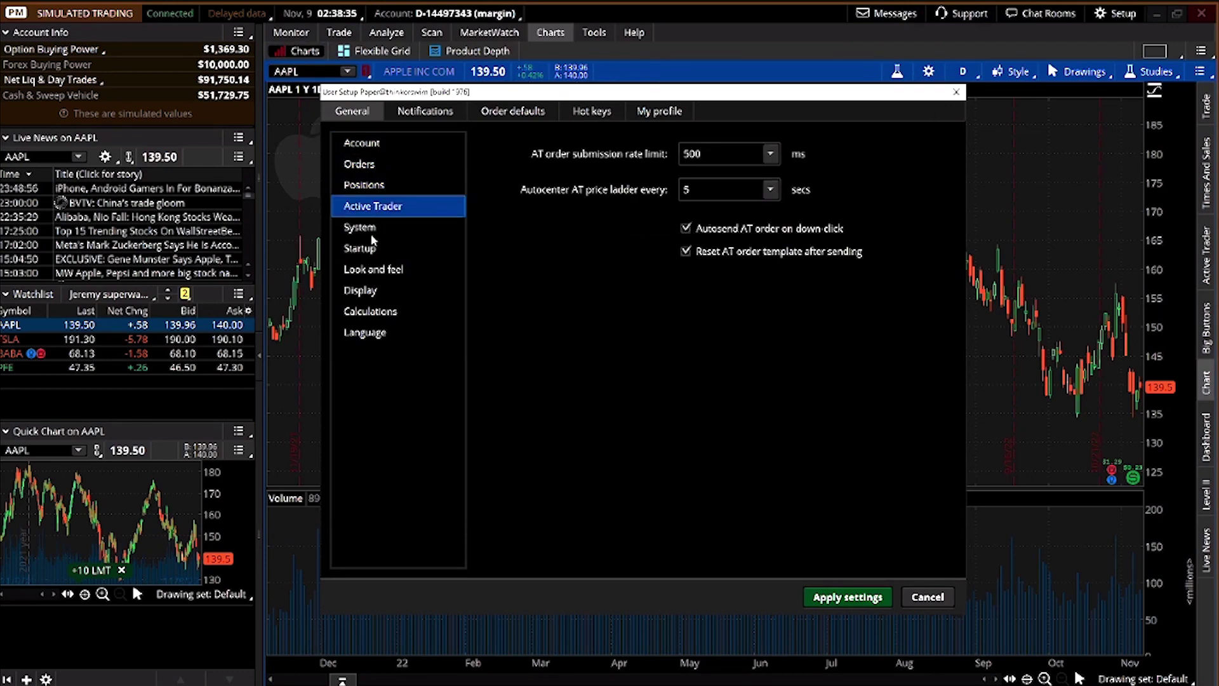
left_click(374, 235)
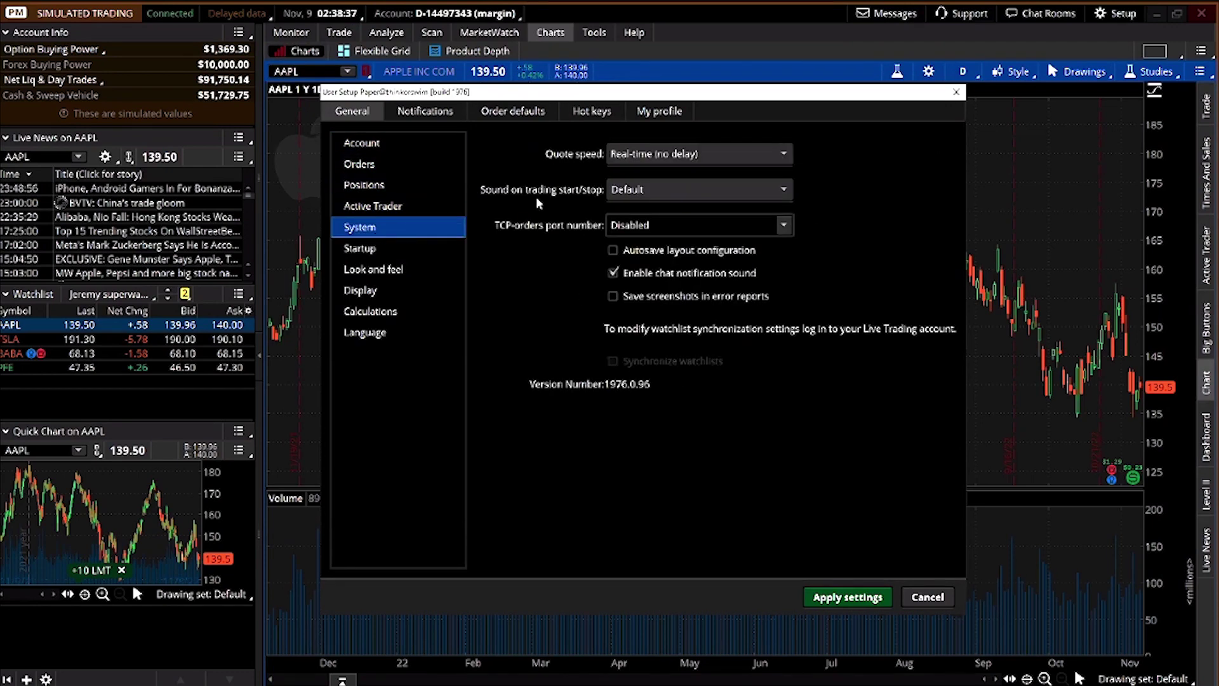
left_click(391, 248)
On Look and feel, try the Light colour scheme, revert to Dark, and keep font size Large
left_click(375, 271)
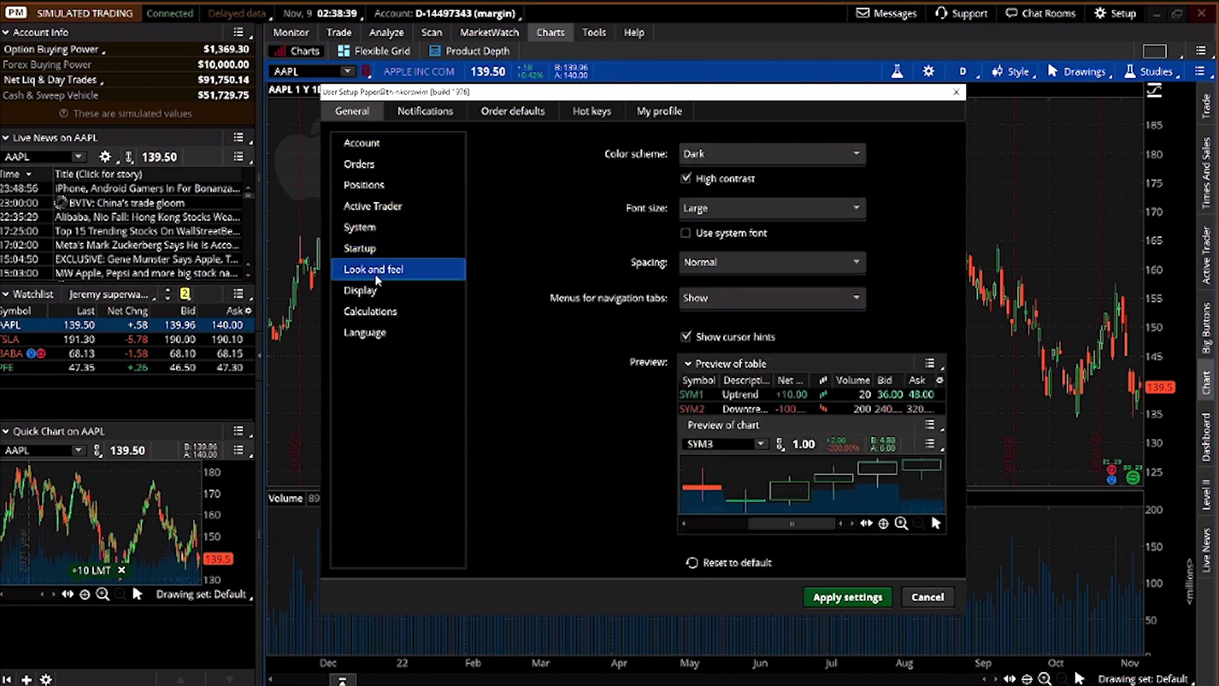
left_click(772, 162)
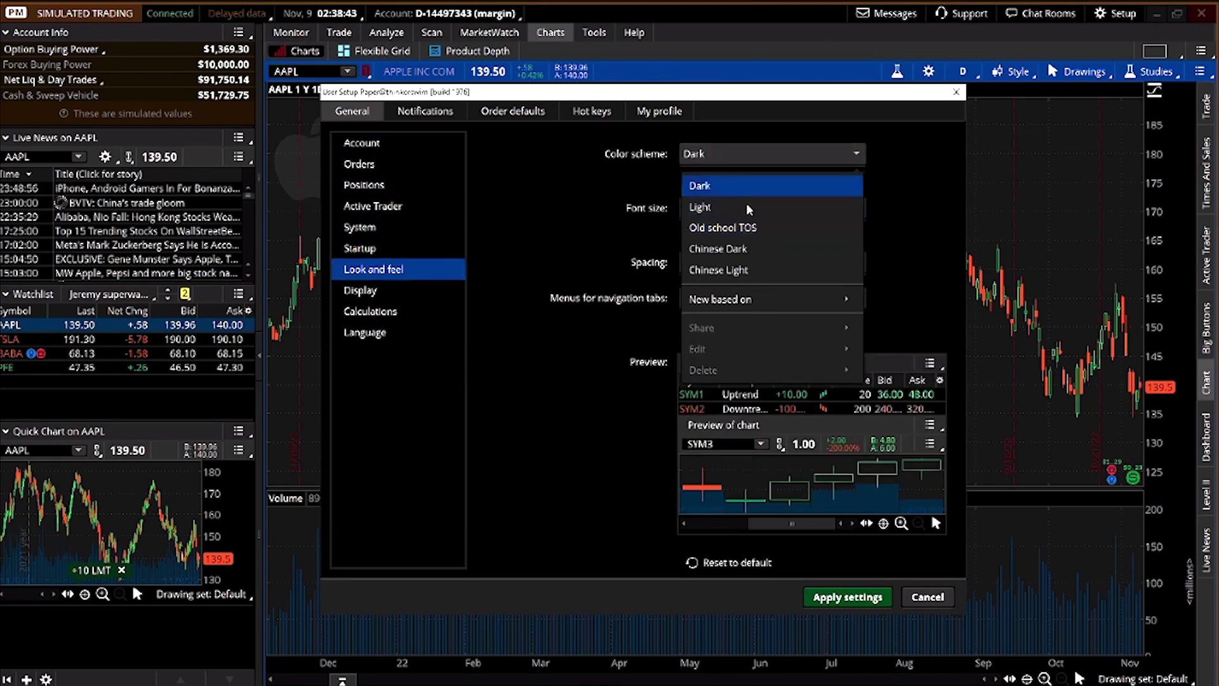
left_click(725, 204)
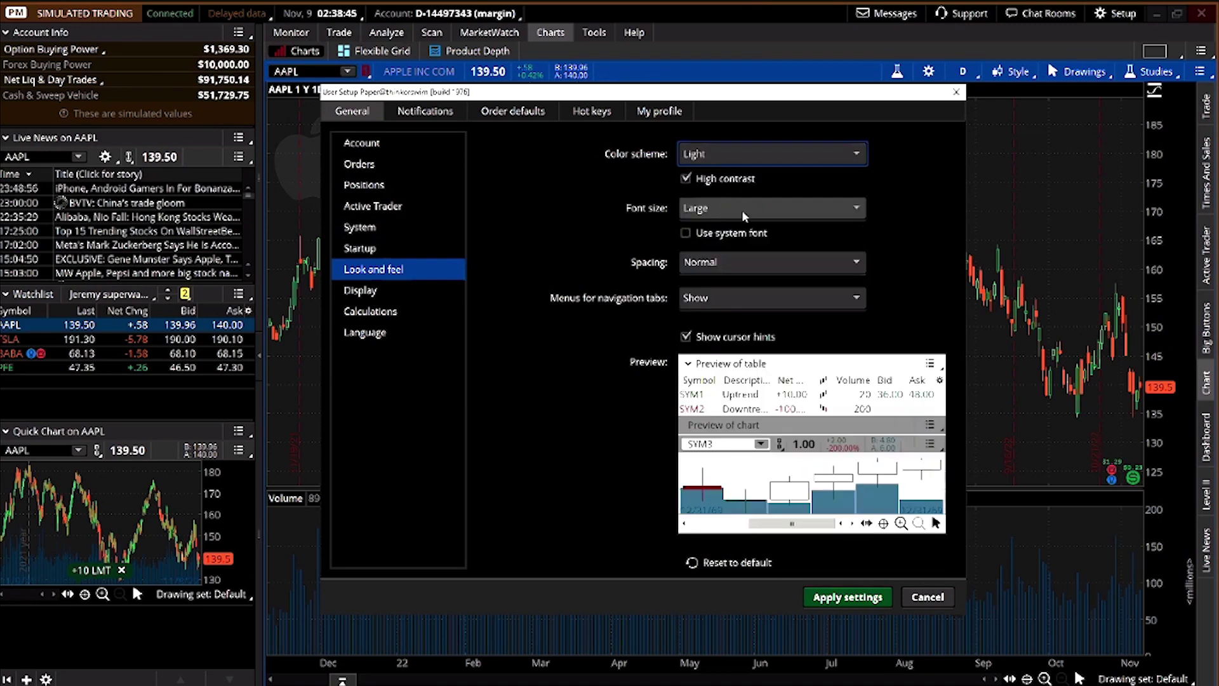
left_click(717, 160)
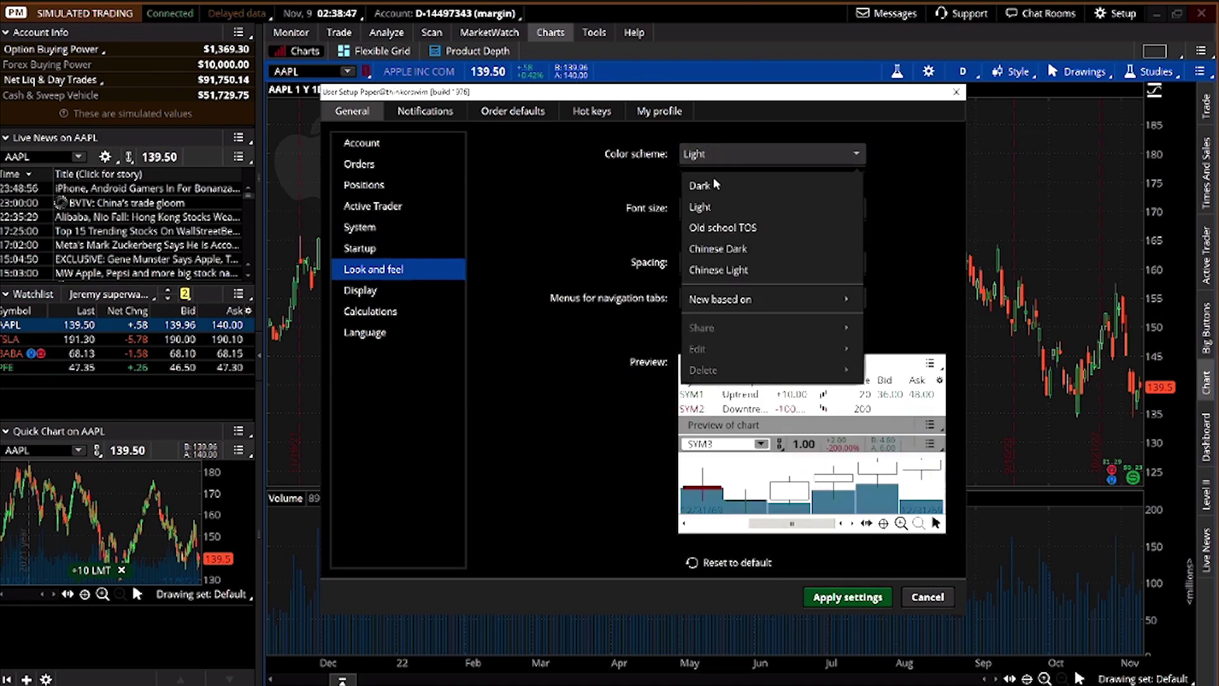
left_click(713, 178)
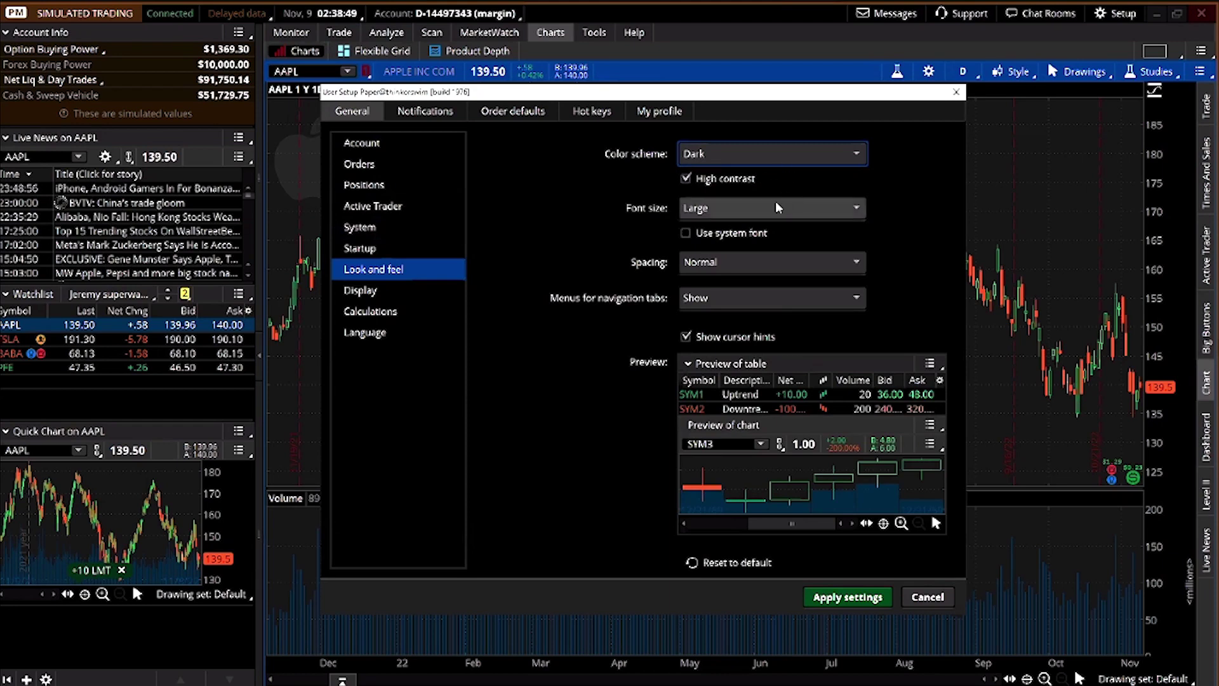
left_click(772, 203)
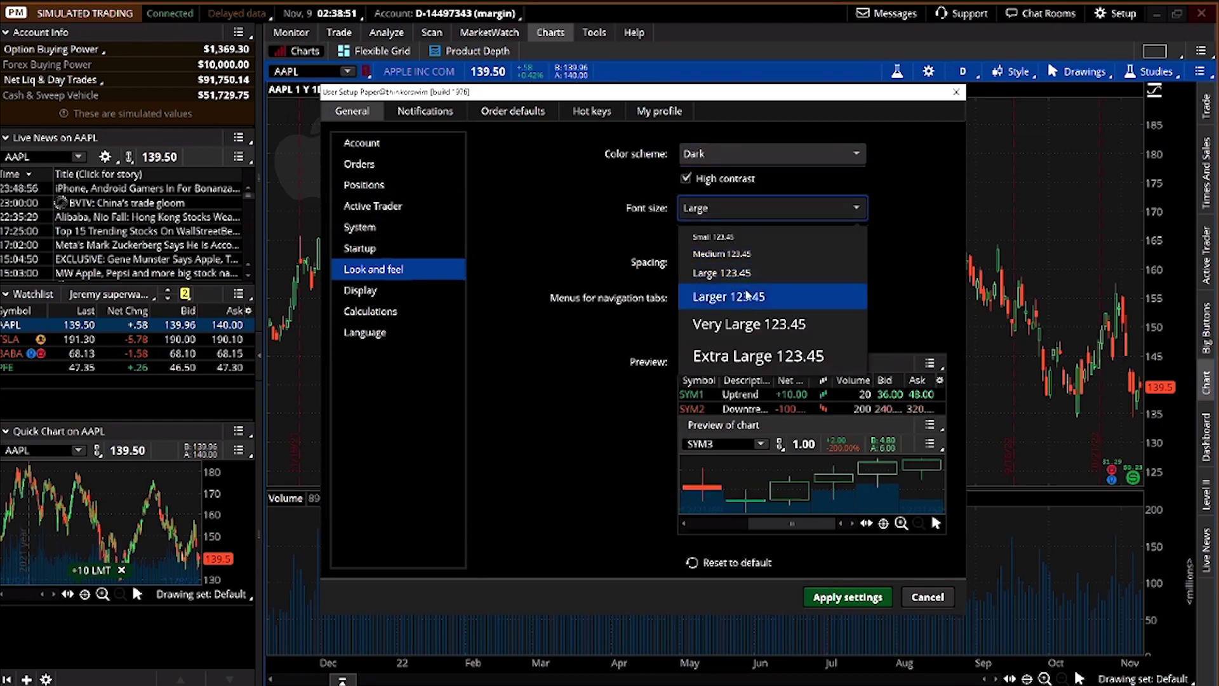
left_click(752, 269)
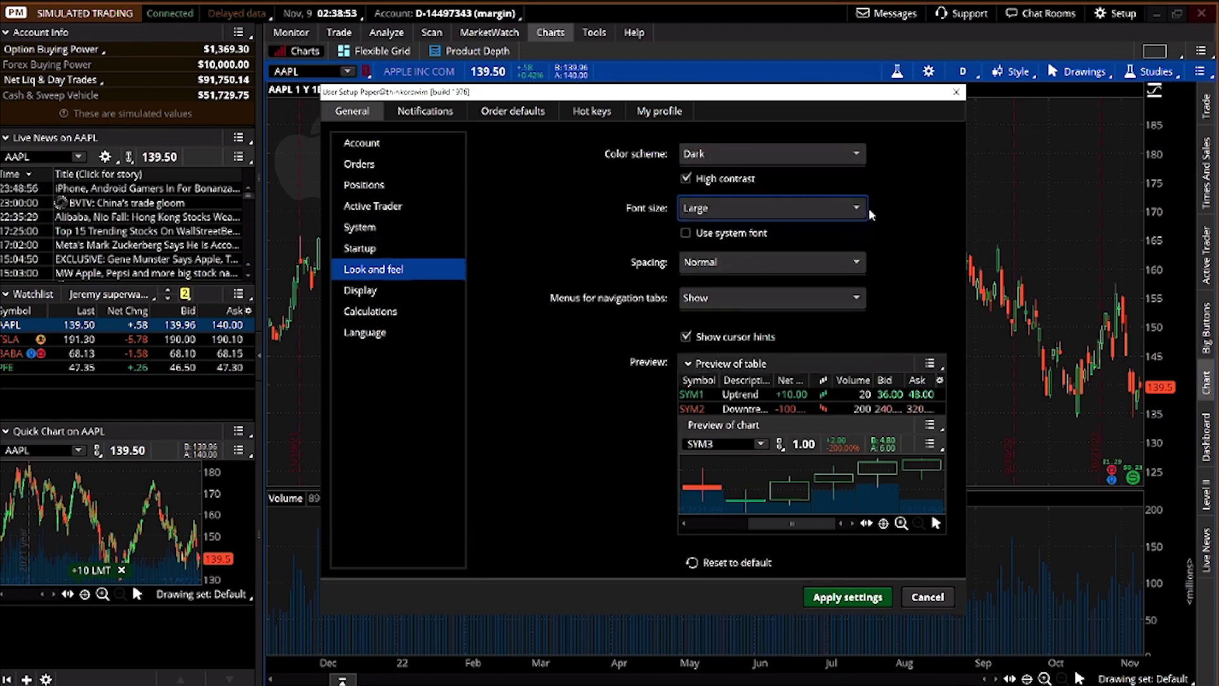
Review the Display, Calculations and Language pages, ending on the Notifications settings
left_click(378, 293)
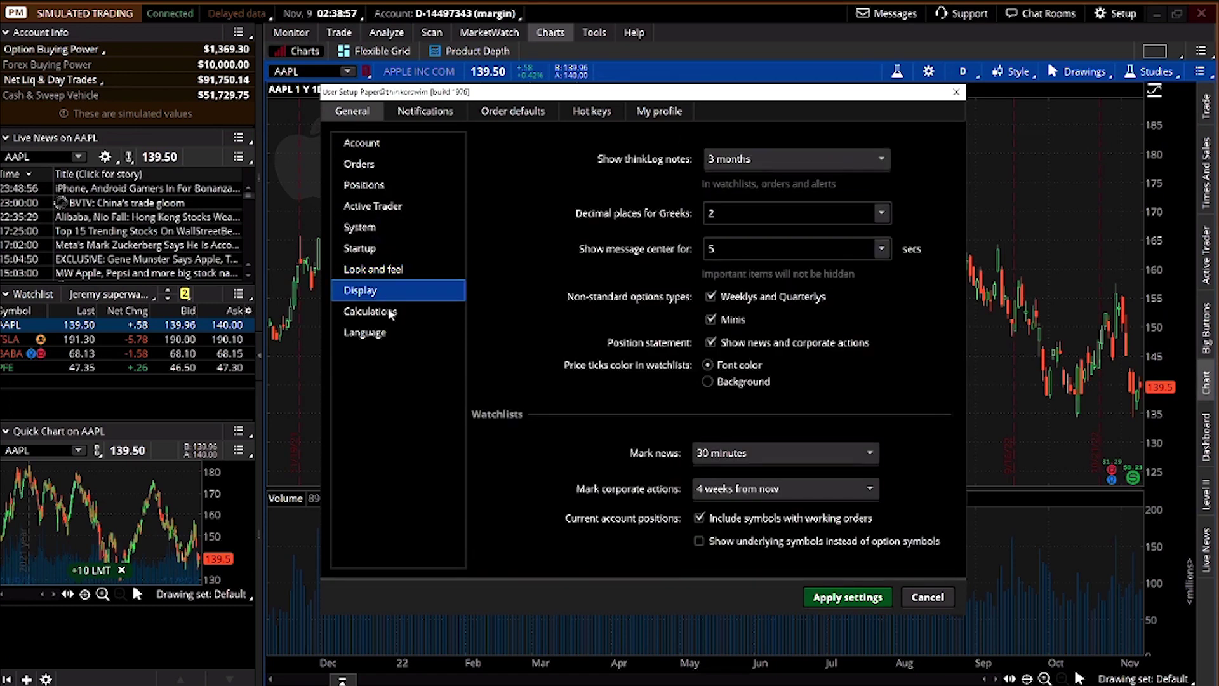
left_click(381, 314)
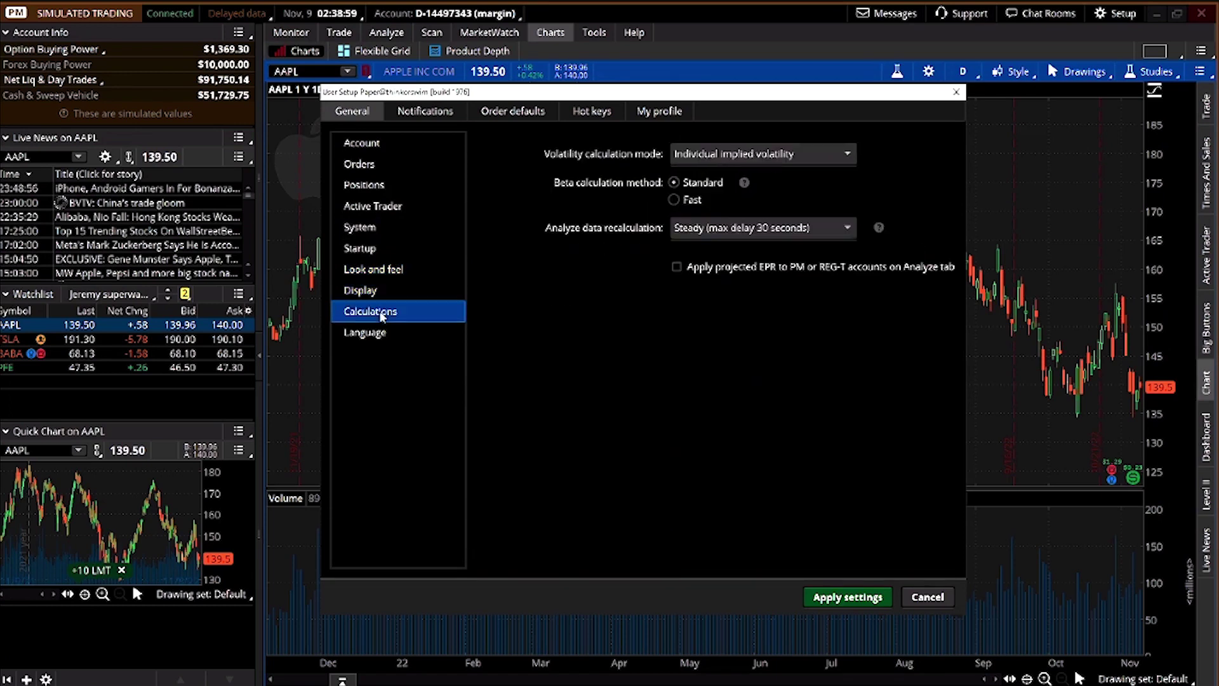
left_click(380, 333)
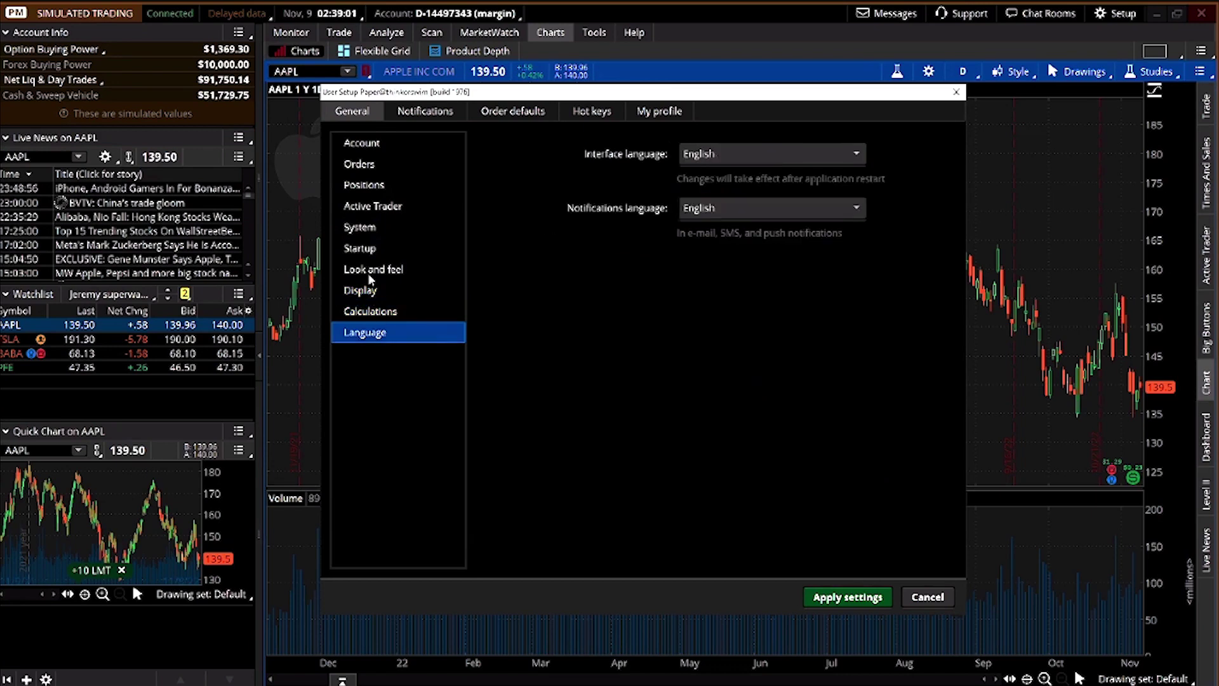
left_click(371, 295)
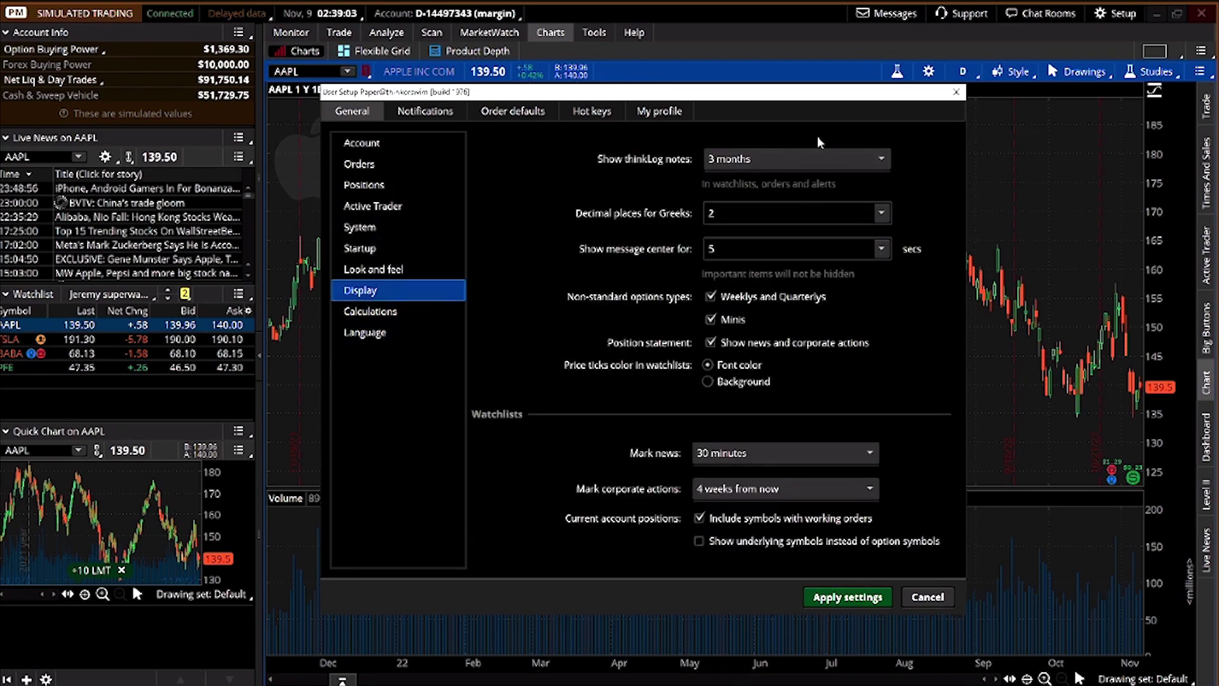
left_click(421, 113)
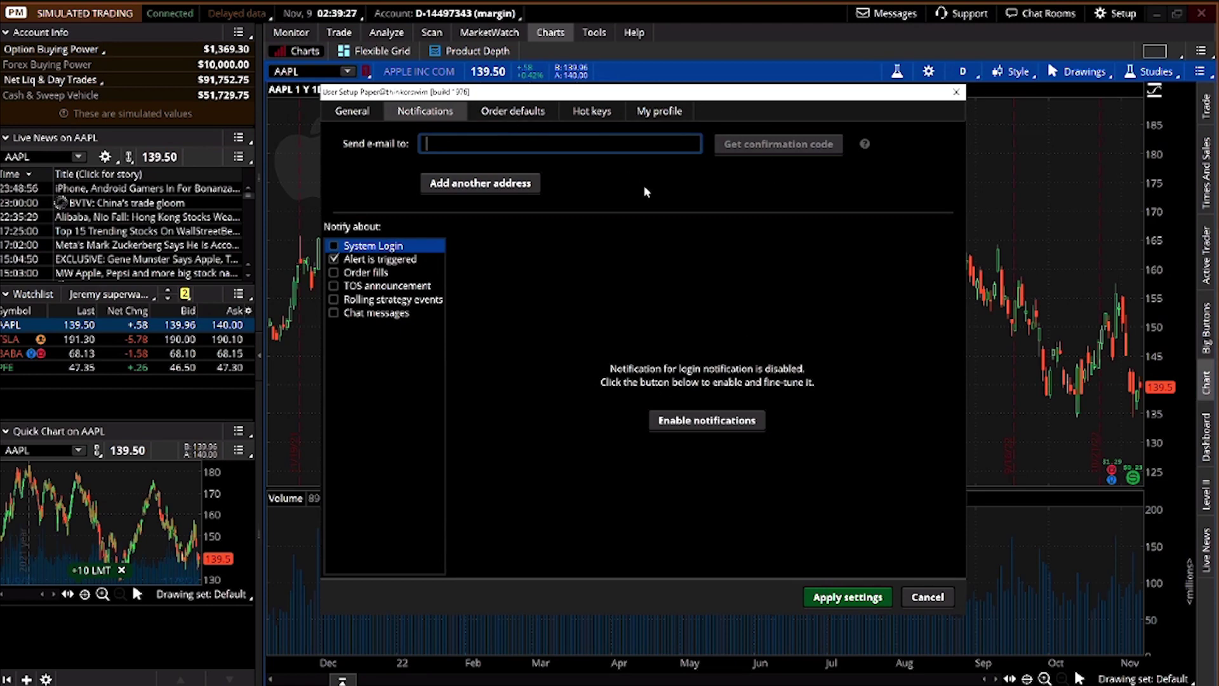
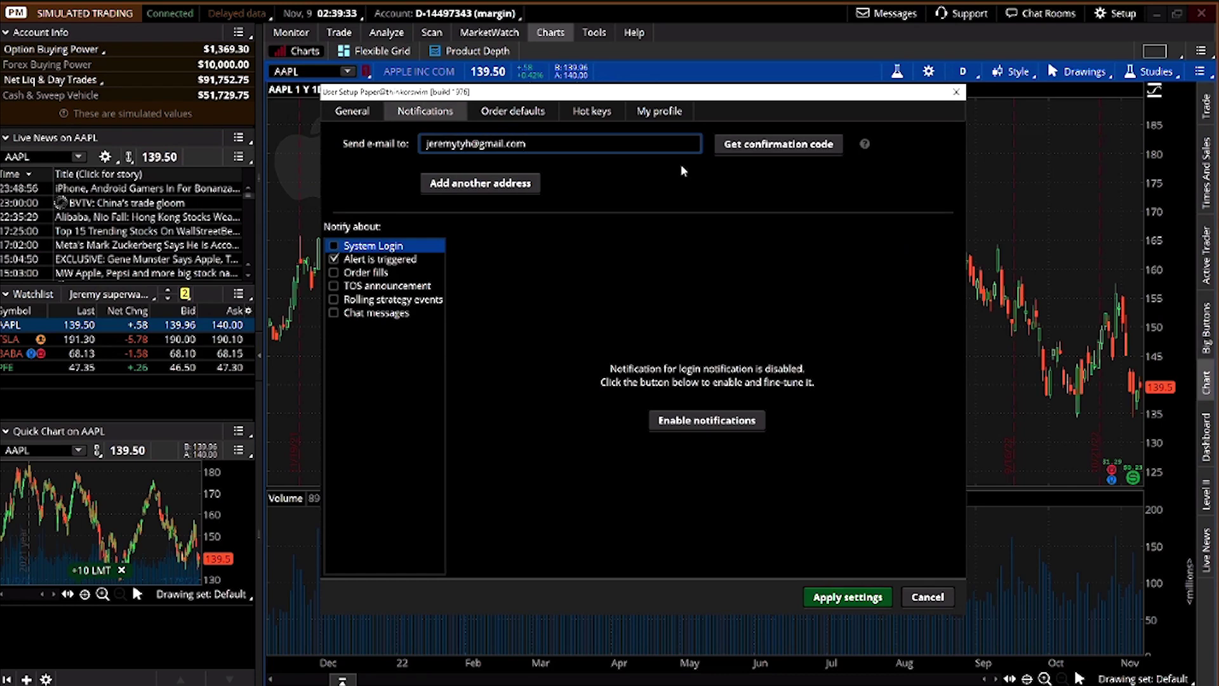
Enter the notification e-mail address in Send e-mail to and request a confirmation code
left_click(813, 145)
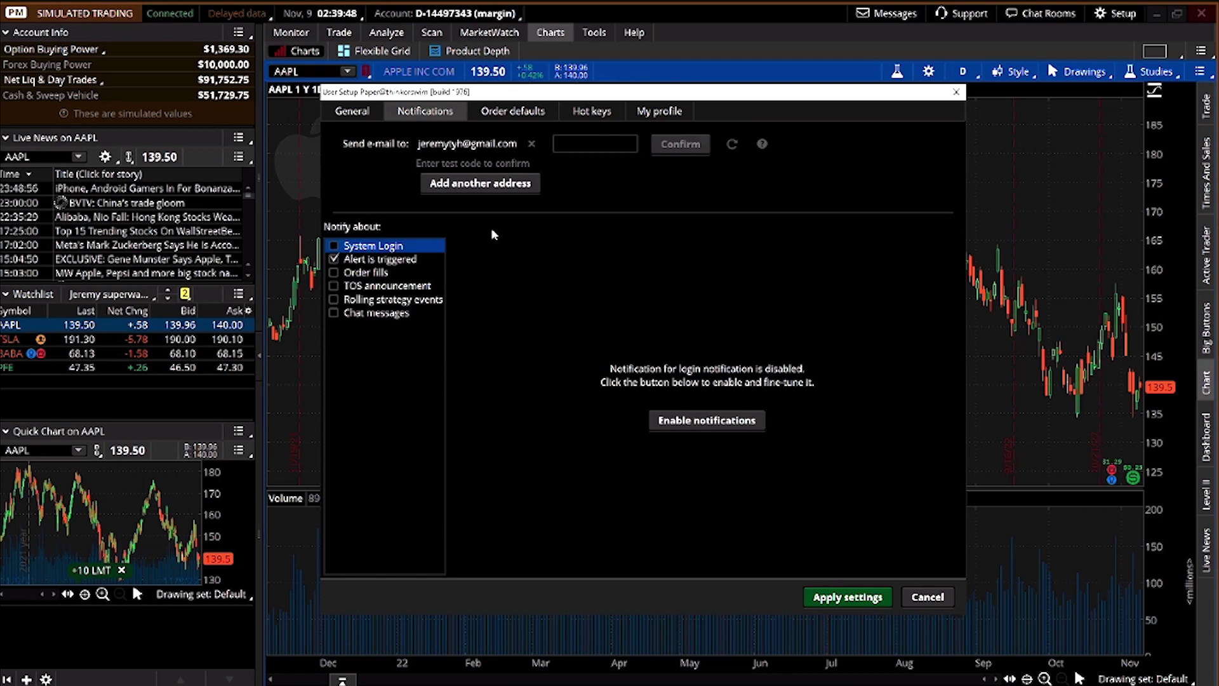
Check the Order defaults quantity and increment dropdowns, leaving both at 1, then view Hot keys
left_click(496, 111)
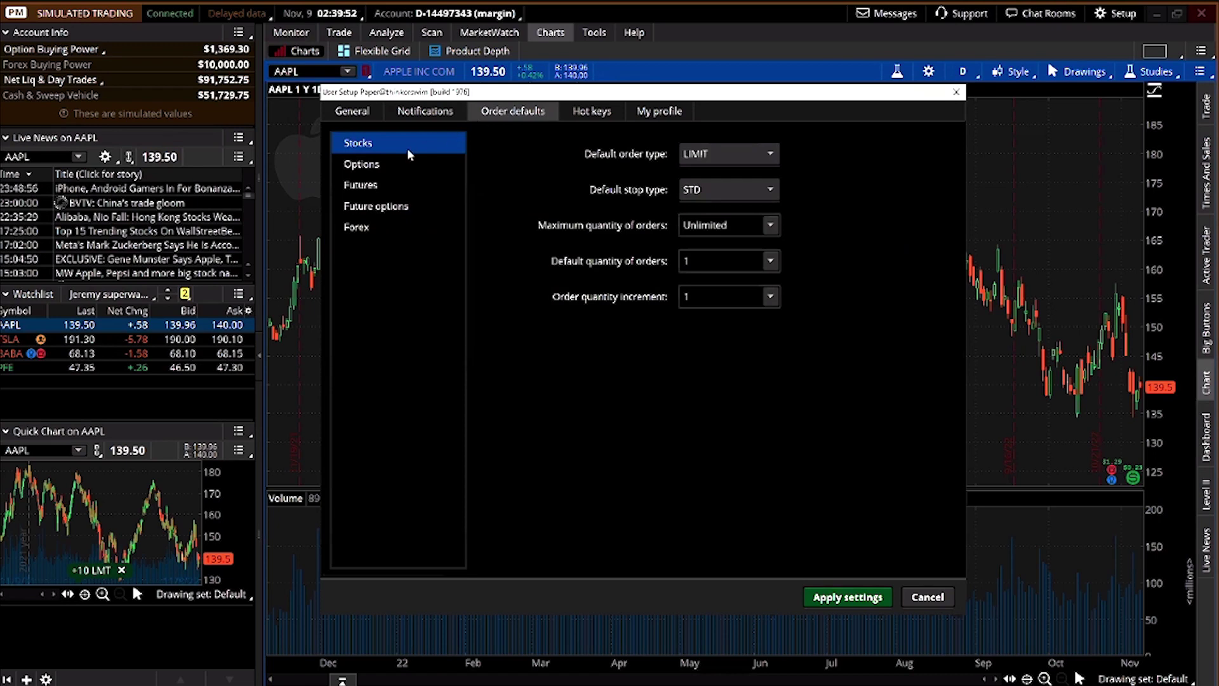
left_click(716, 297)
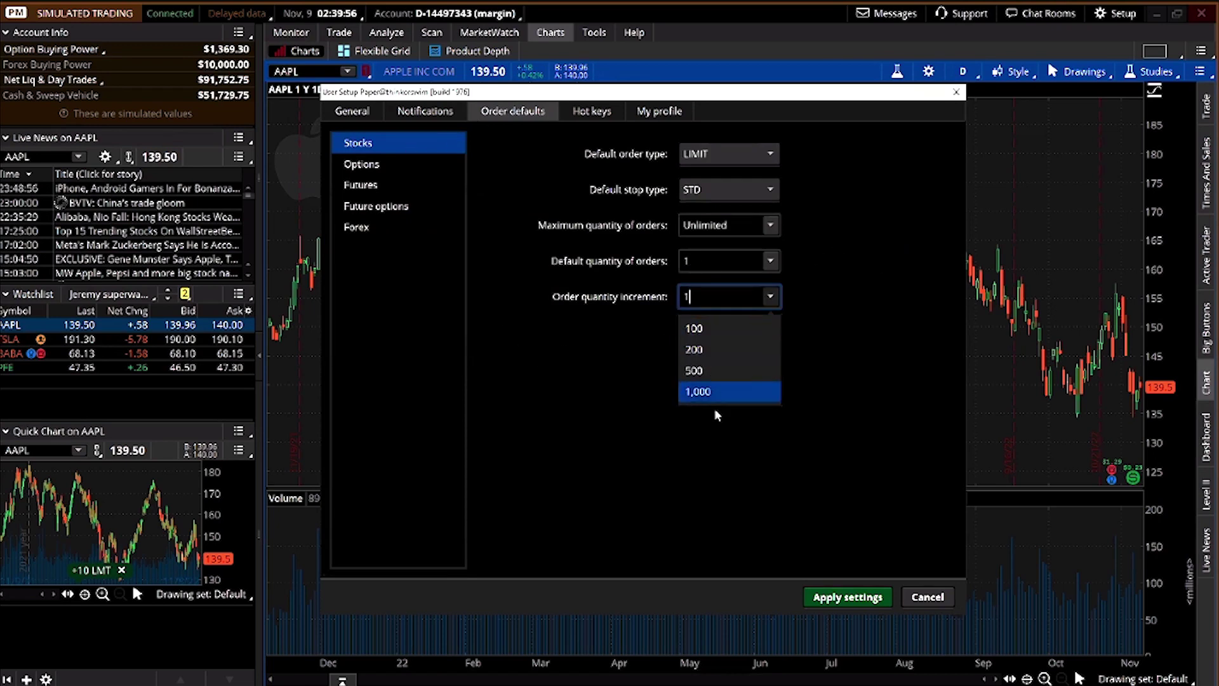
left_click(627, 364)
left_click(728, 262)
left_click(770, 260)
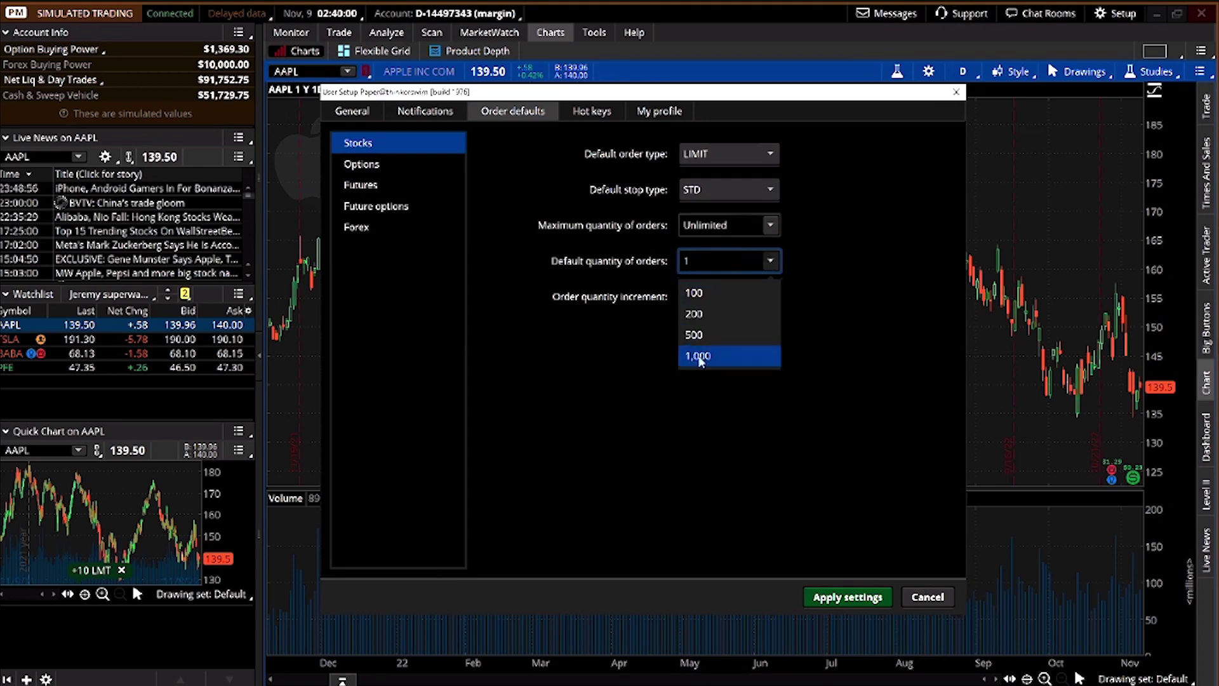
left_click(770, 260)
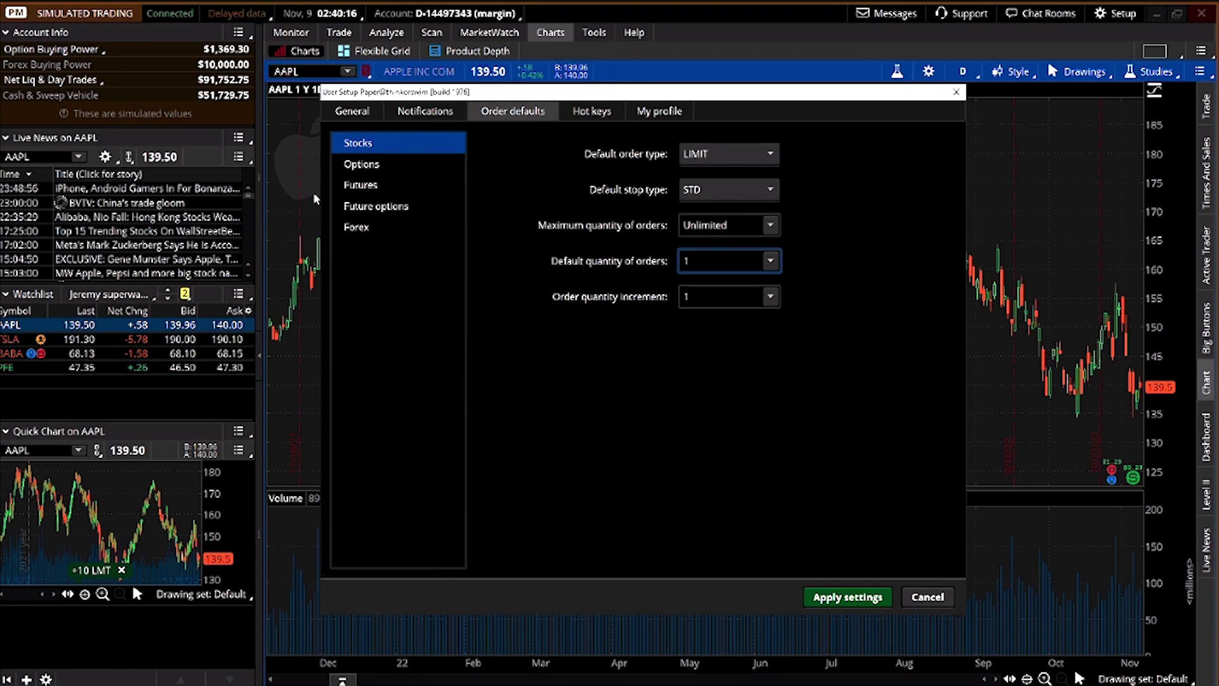
left_click(611, 111)
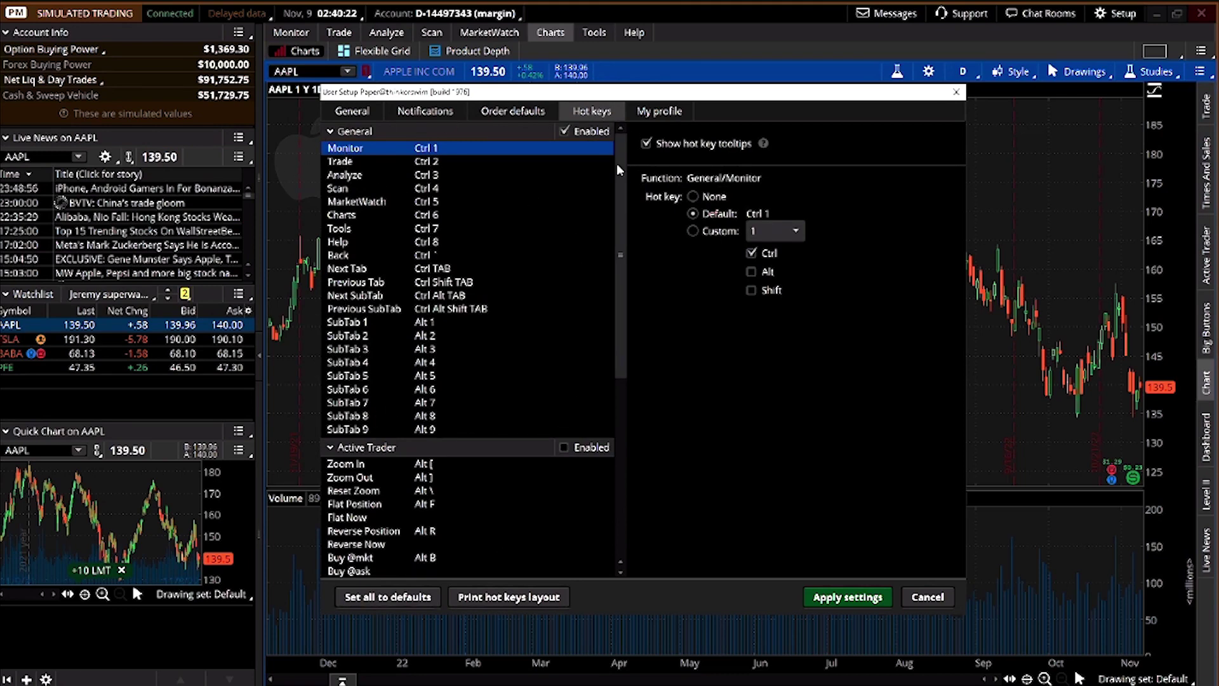
View the saved nickname on My profile, then go back to the General settings page
left_click(643, 113)
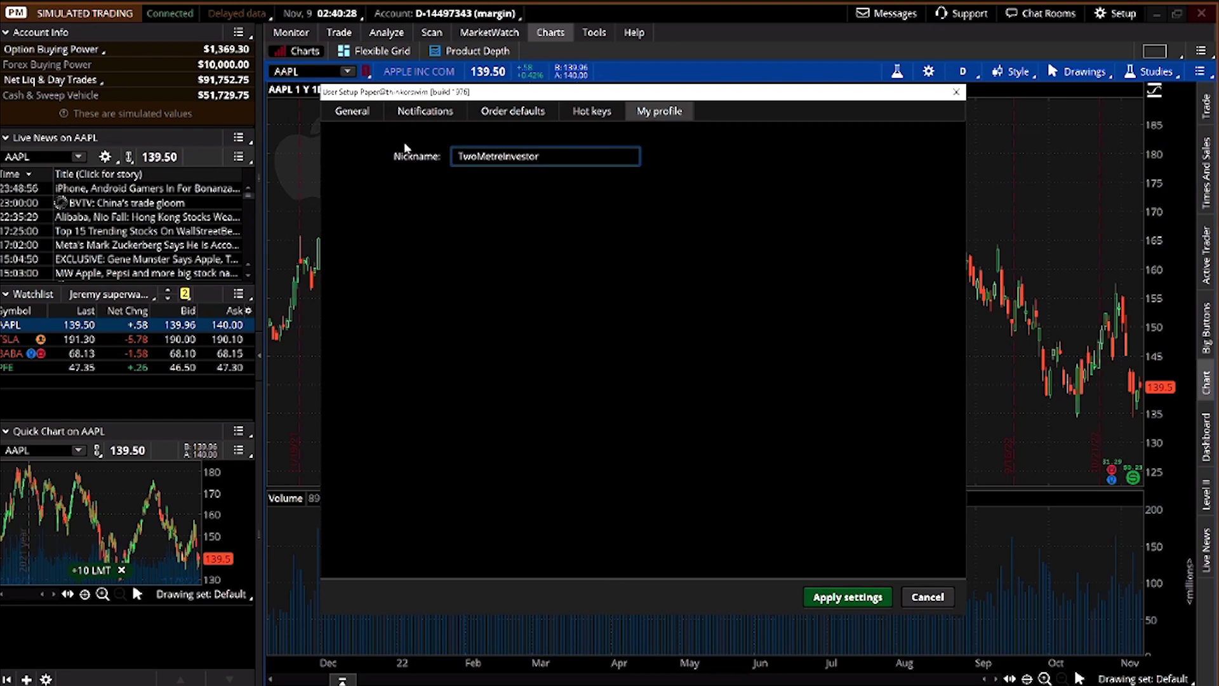
left_click(359, 118)
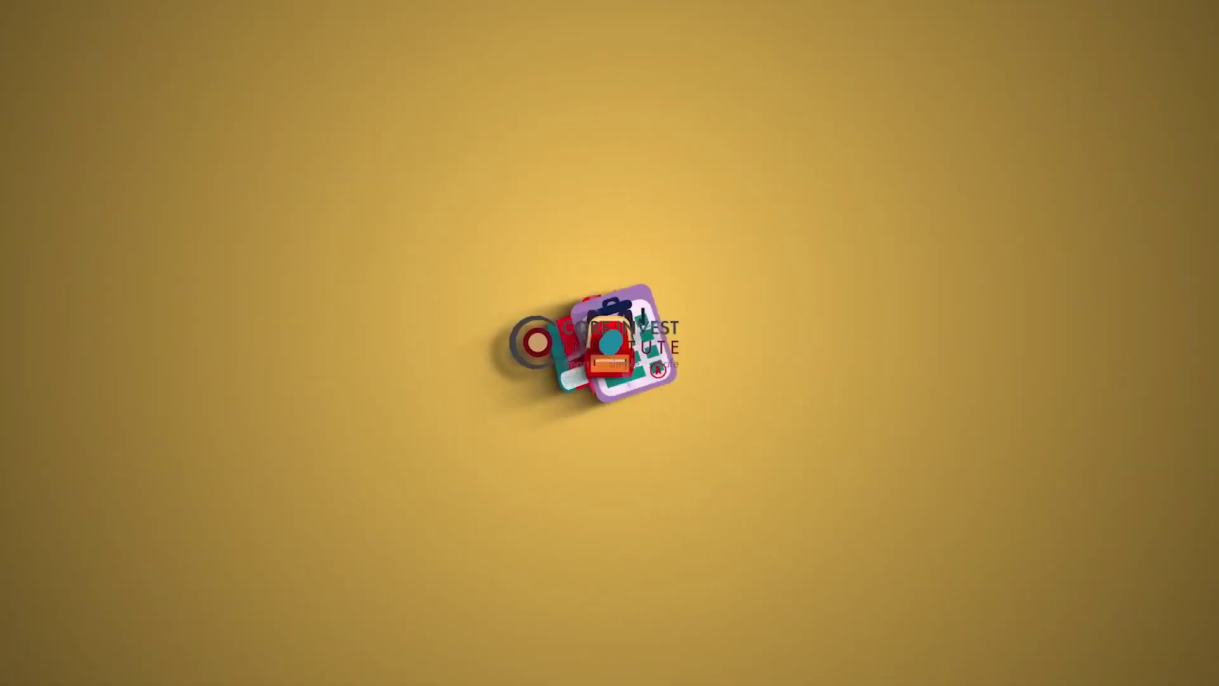